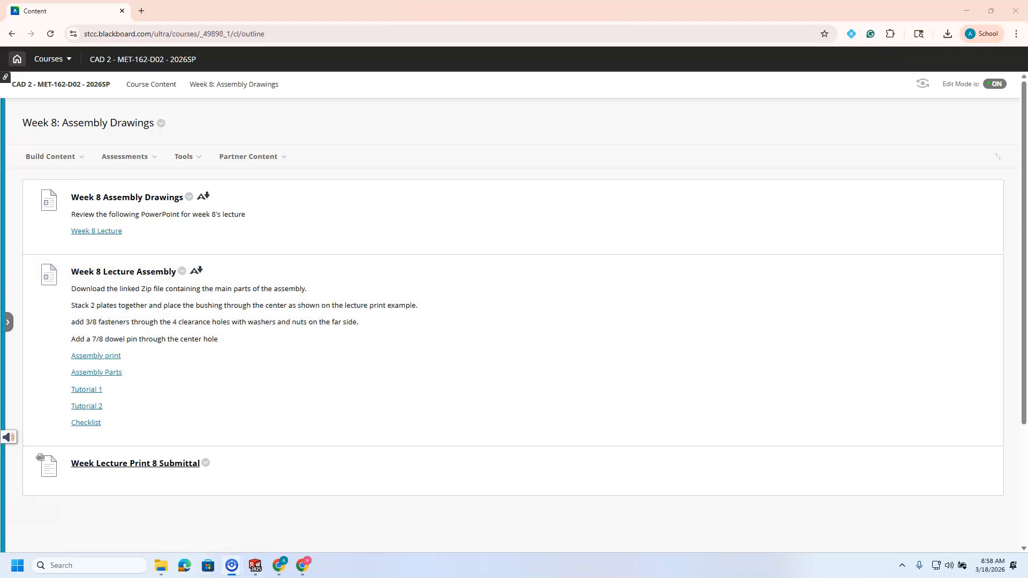
Step: Open Tutorial 1 from the Week 8 Lecture Assembly item and review it through the offset section view on page 5
drag(545, 577, 385, 1)
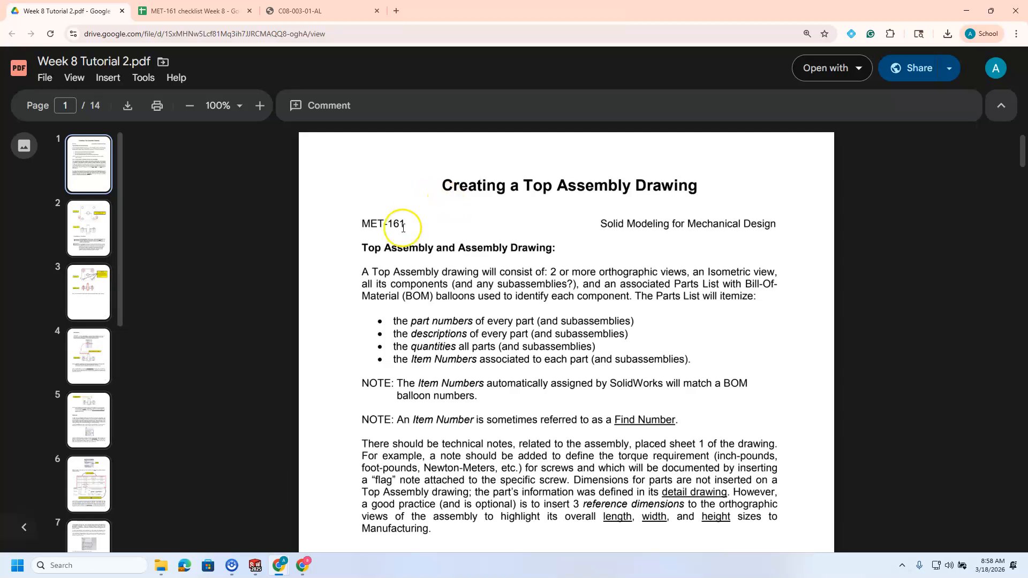
drag(562, 9, 1027, 214)
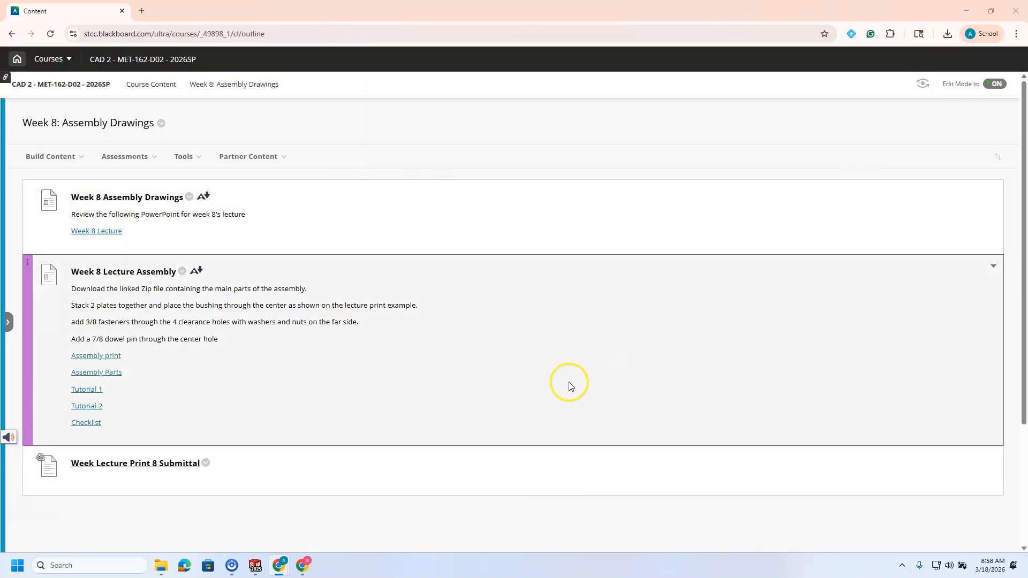
click(96, 390)
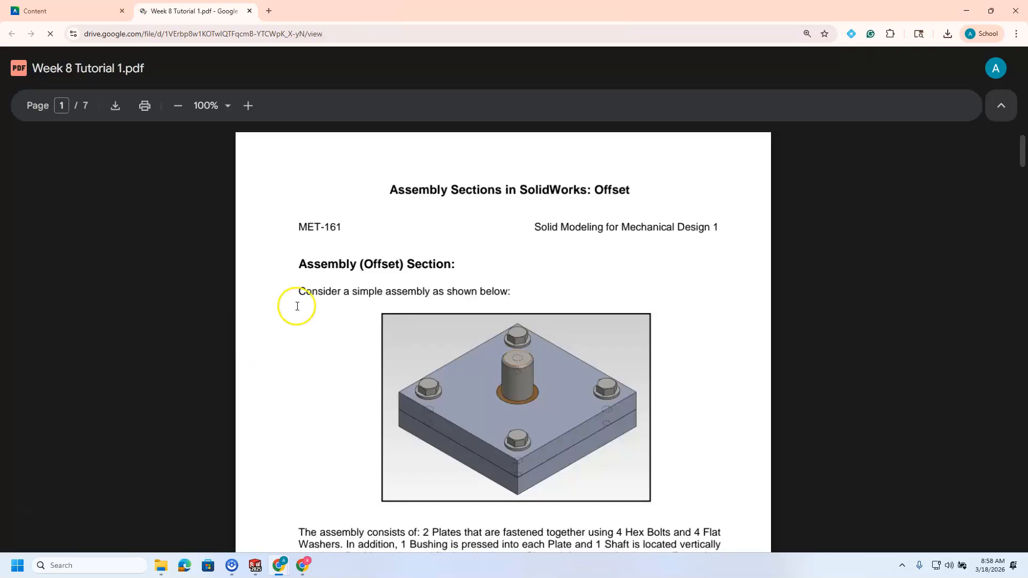
scroll(384, 248, down, 20)
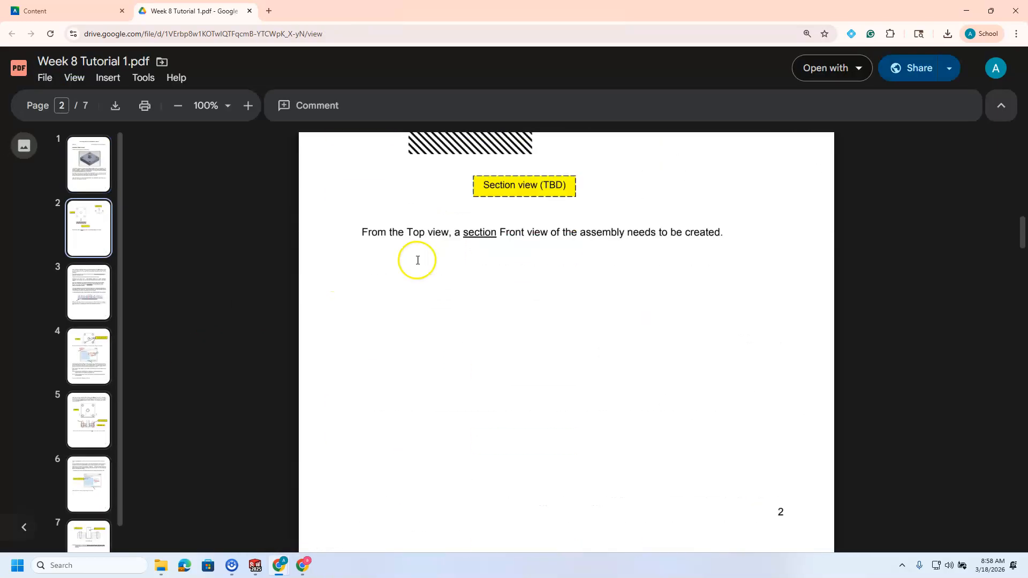
scroll(416, 261, down, 20)
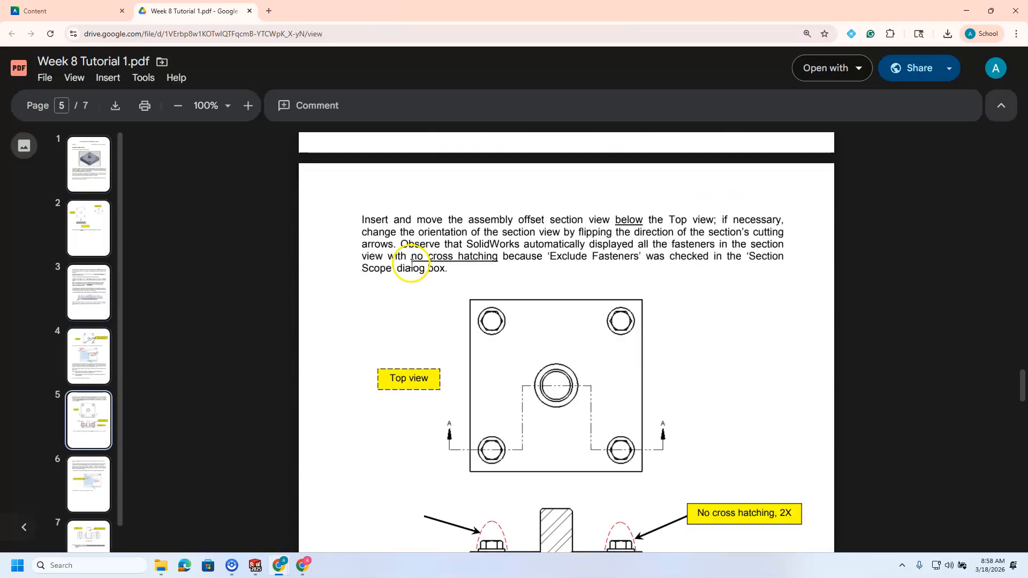
scroll(409, 263, down, 1)
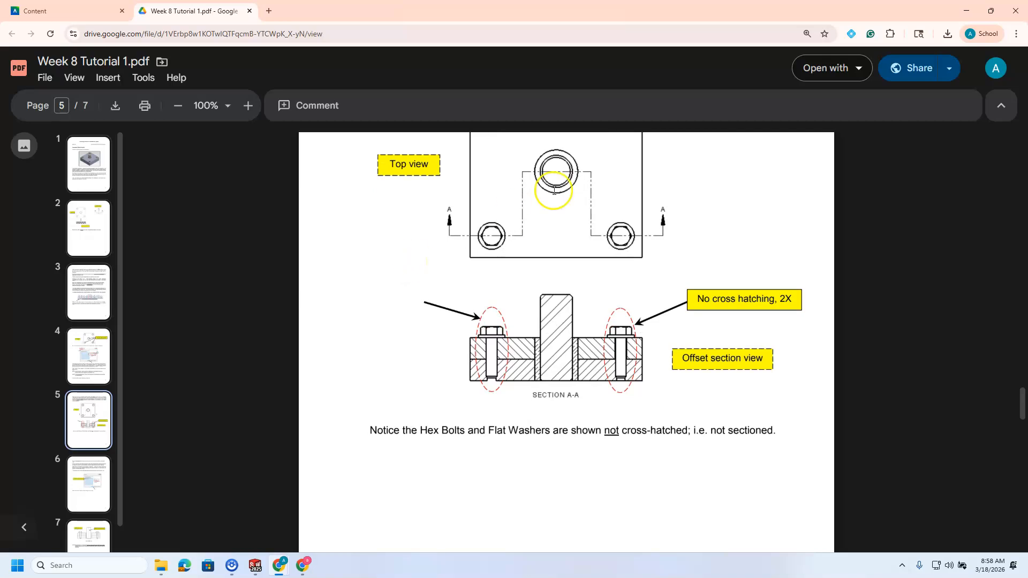
click(249, 11)
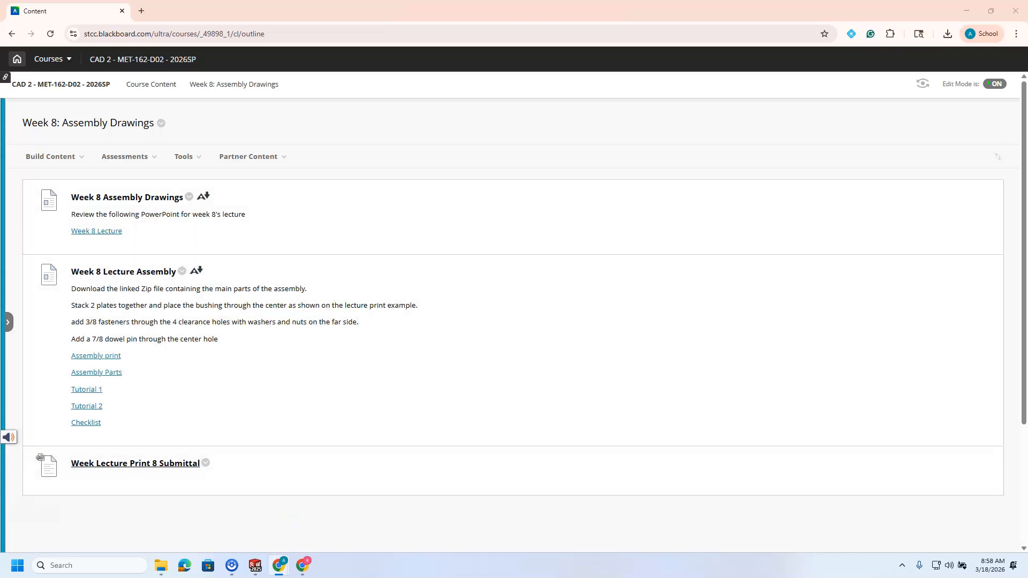
Step: Look over the item list in the MET-161 Week 8 drawing checklist
drag(714, 147, 709, 2)
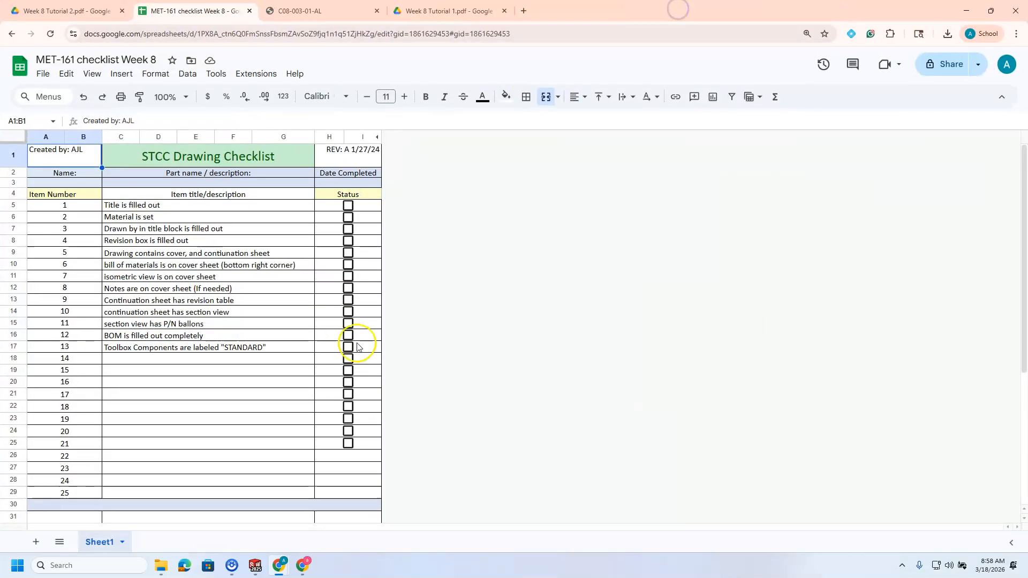
drag(802, 10, 848, 78)
click(895, 64)
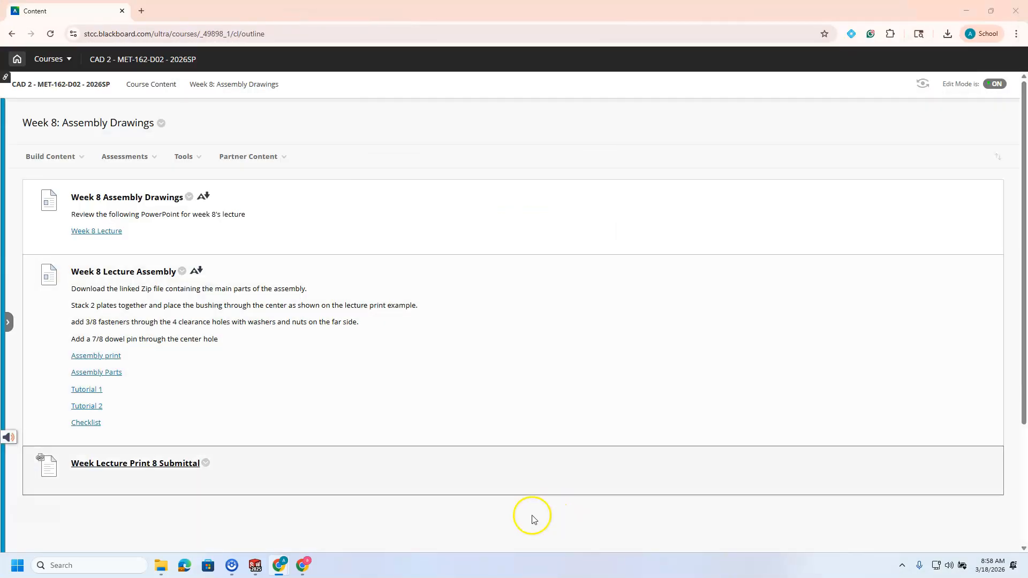
Step: Switch to SOLIDWORKS and create a new drawing from the STCC_English B-size template
click(262, 570)
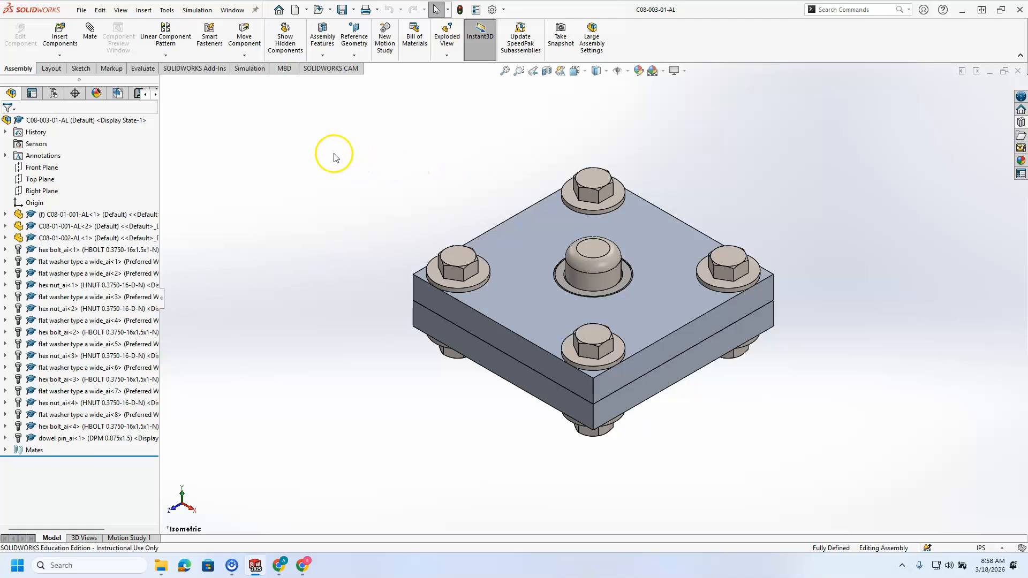
click(81, 11)
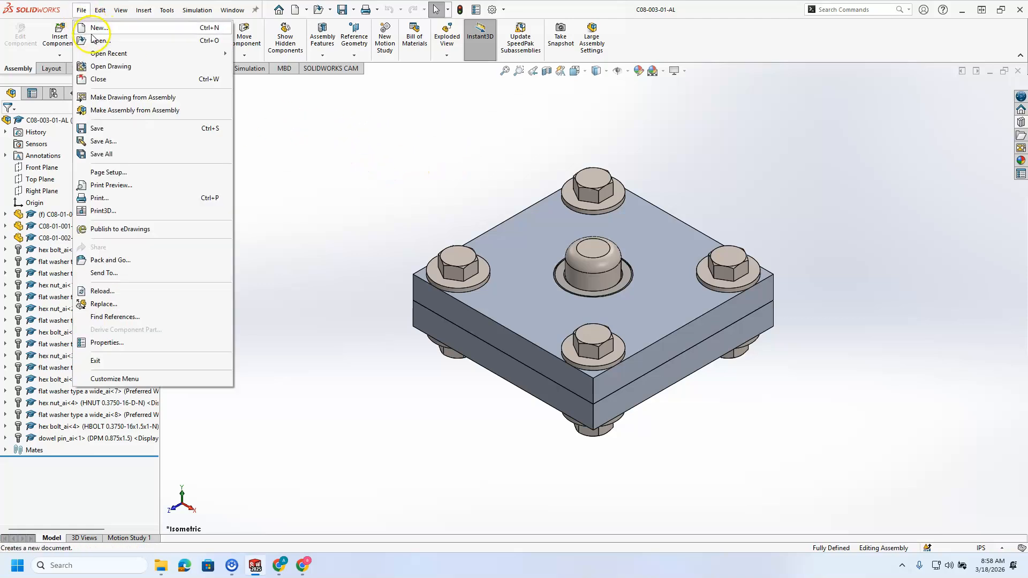
click(90, 27)
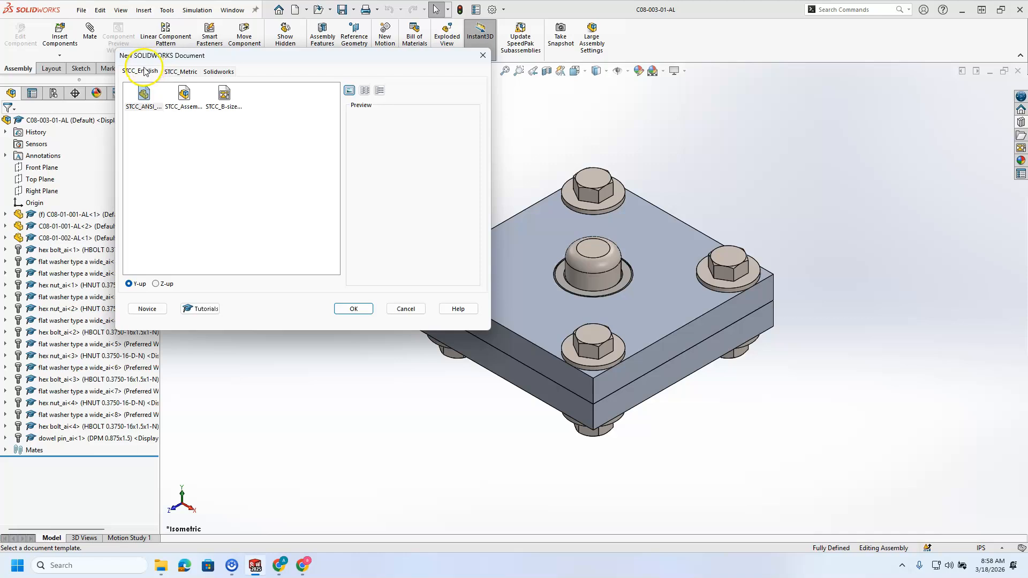
double_click(224, 95)
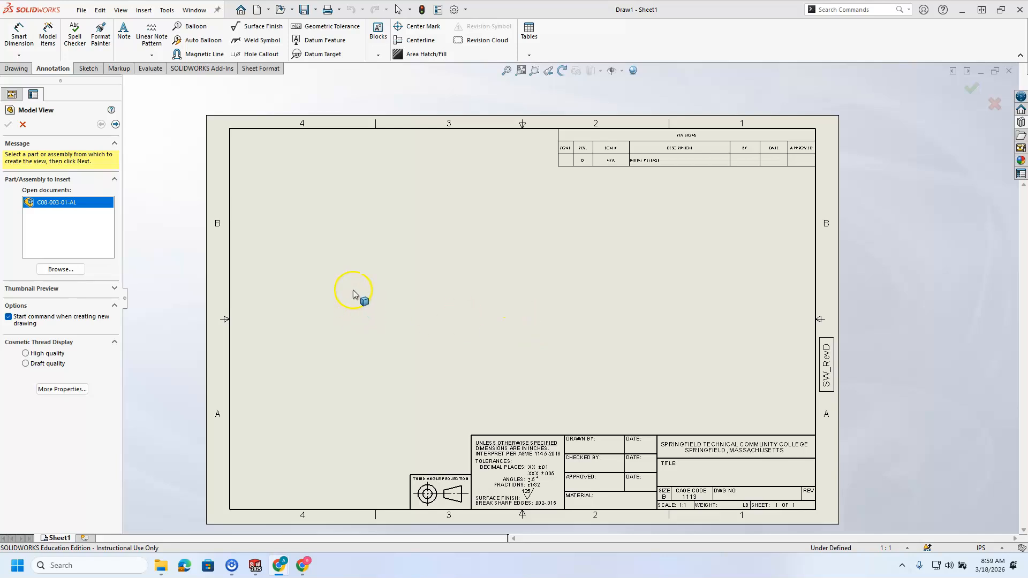
Step: Place an isometric view of the C08-003-01-AL assembly near the middle of the drawing sheet using the View Palette
click(43, 200)
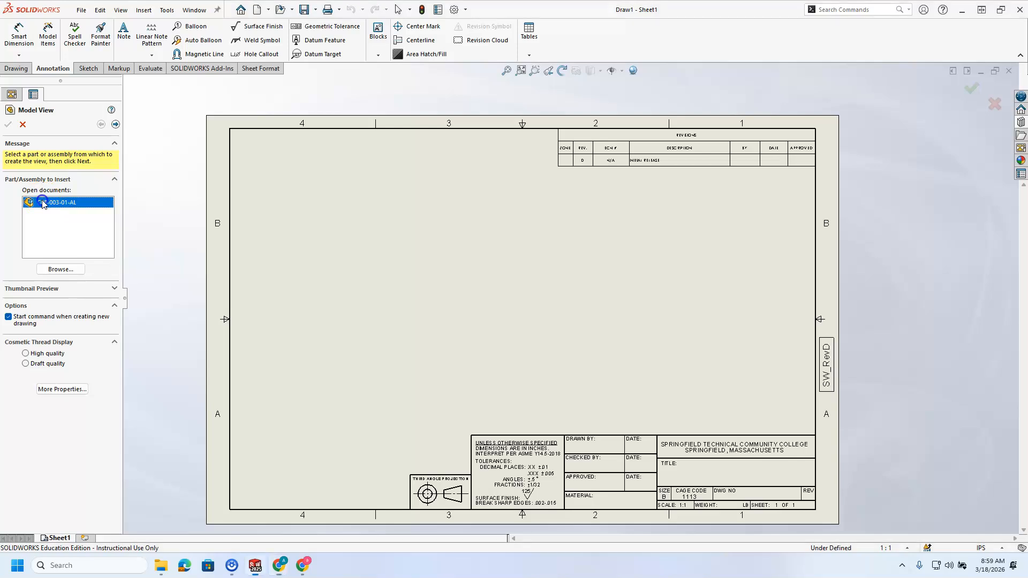
double_click(43, 202)
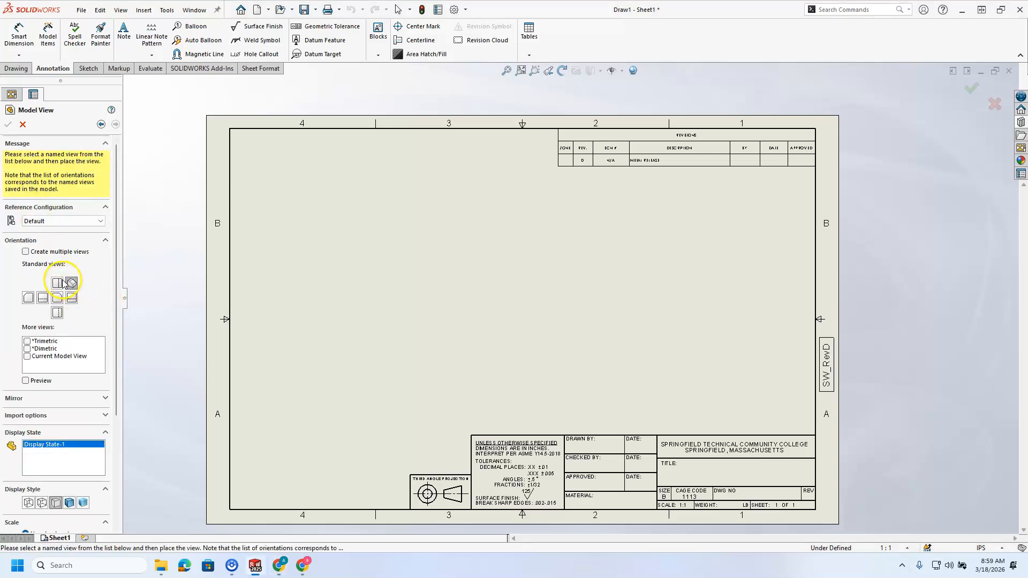
click(1020, 149)
click(880, 85)
click(878, 96)
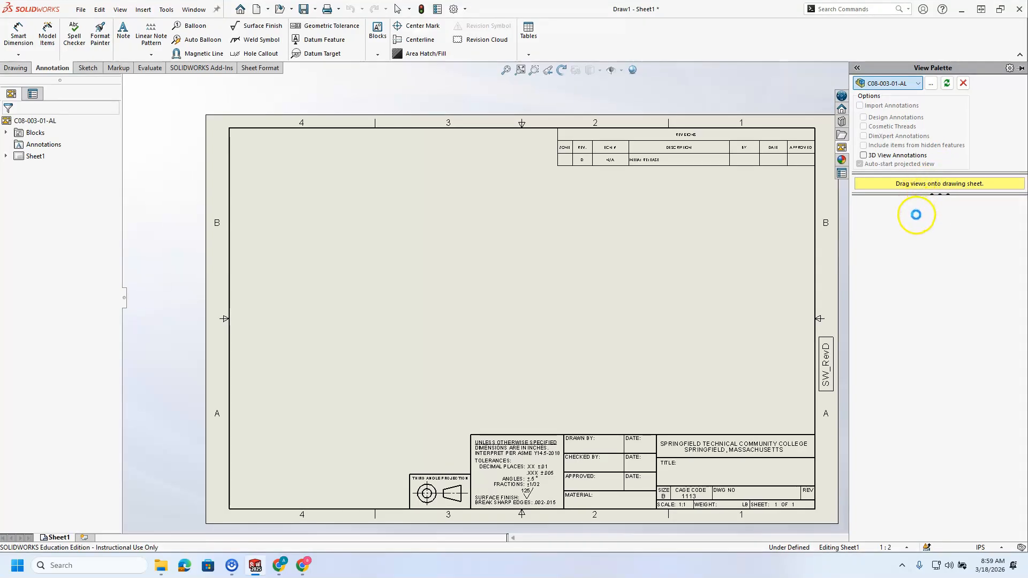
click(946, 86)
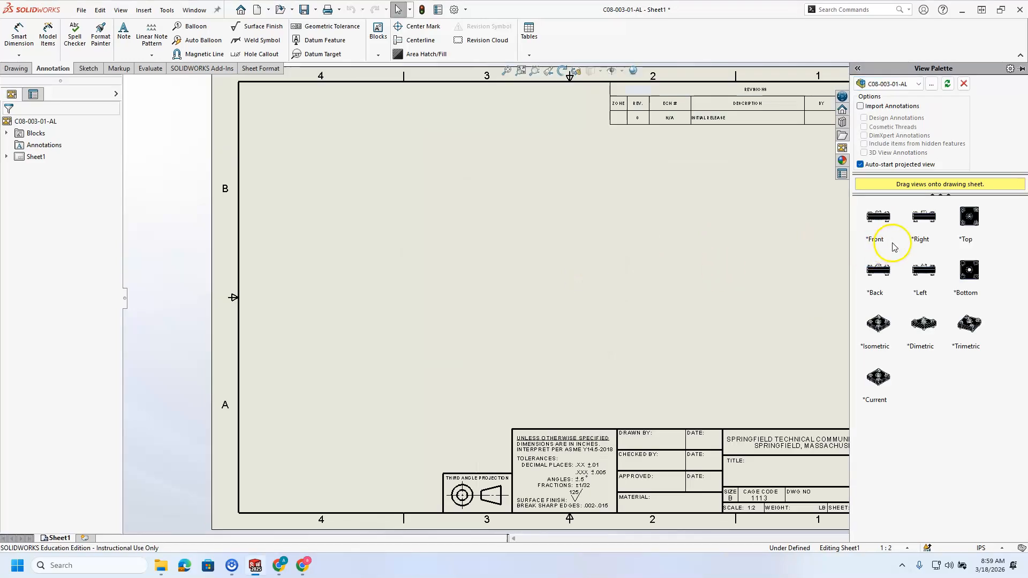
mouse_move(877, 323)
mouse_down()
mouse_move(670, 344)
mouse_move(551, 297)
mouse_move(557, 277)
mouse_up()
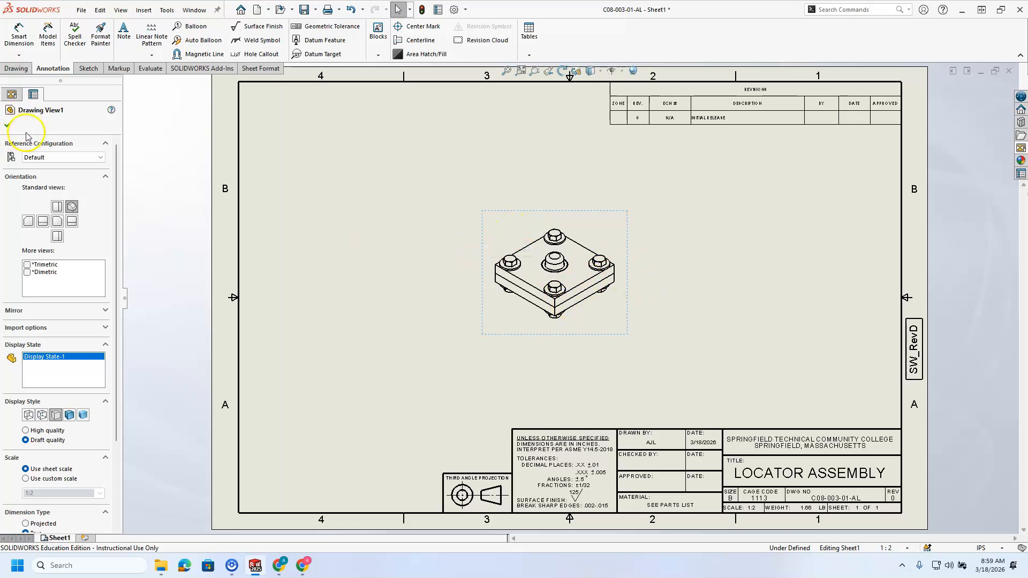
click(8, 123)
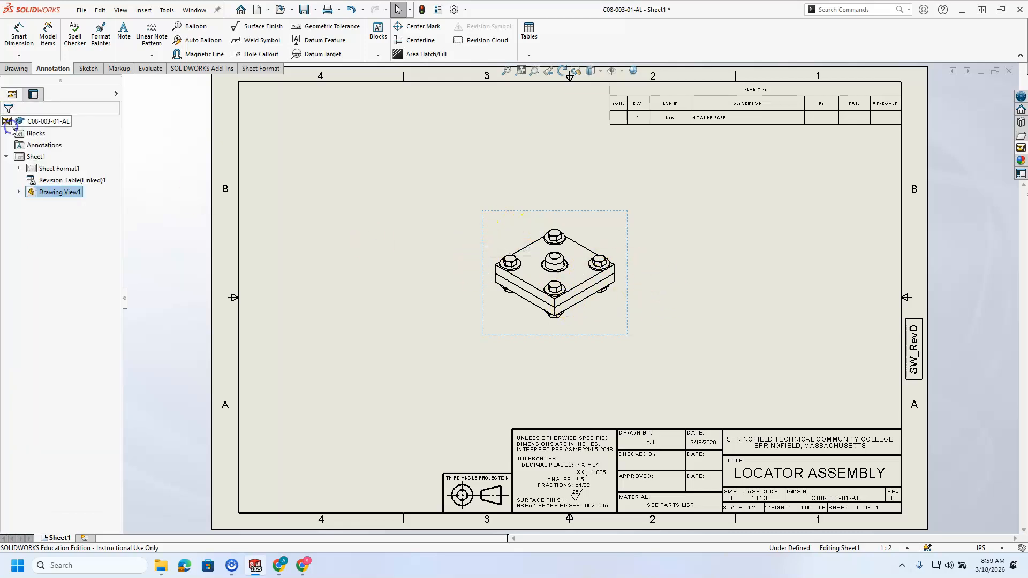
Step: Set the scale of Sheet1 to 2:3 without scaling the annotations' position or text height
right_click(36, 157)
click(72, 265)
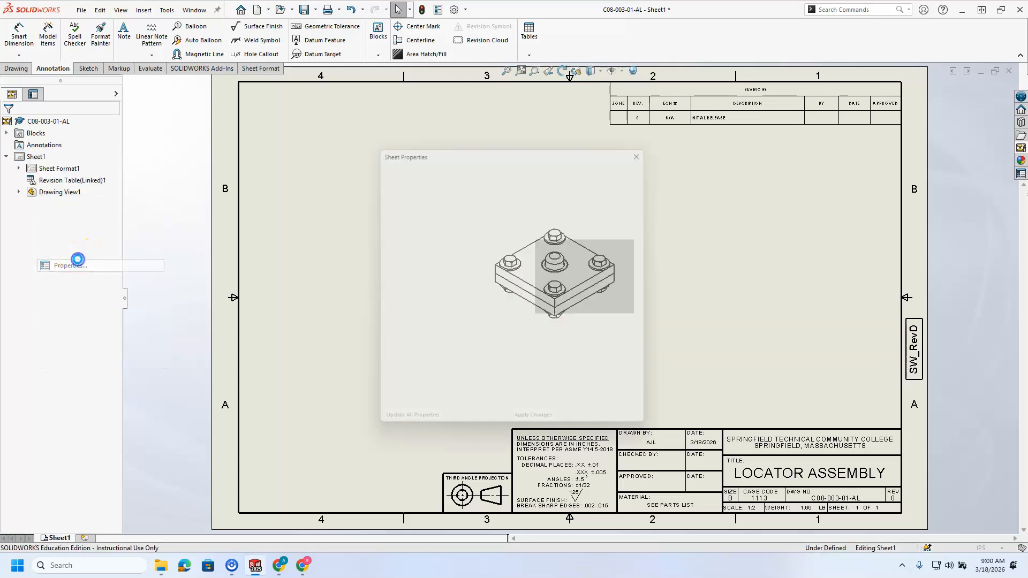
double_click(422, 202)
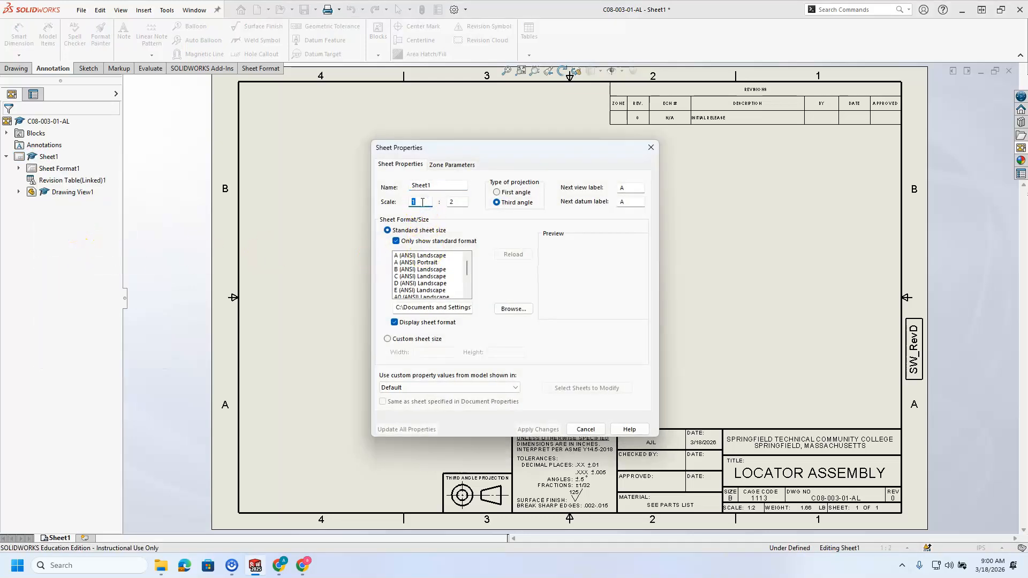
text(2)
double_click(453, 201)
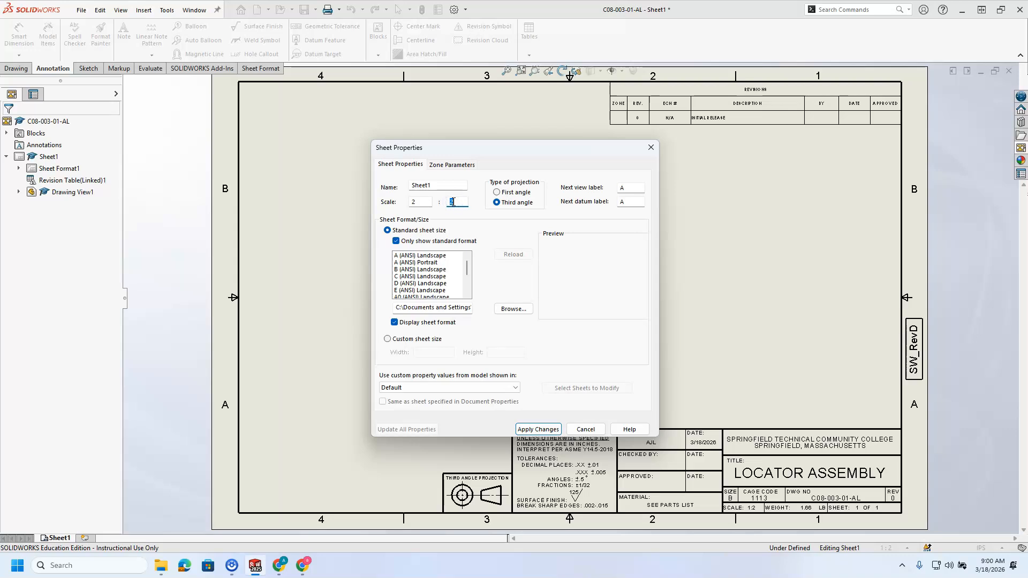
text(3)
click(537, 429)
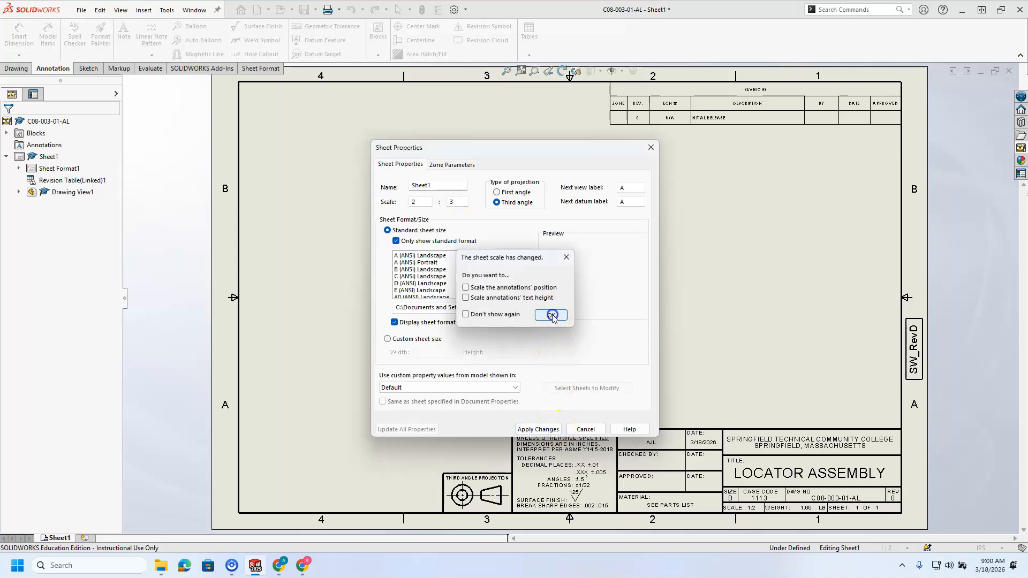
click(551, 315)
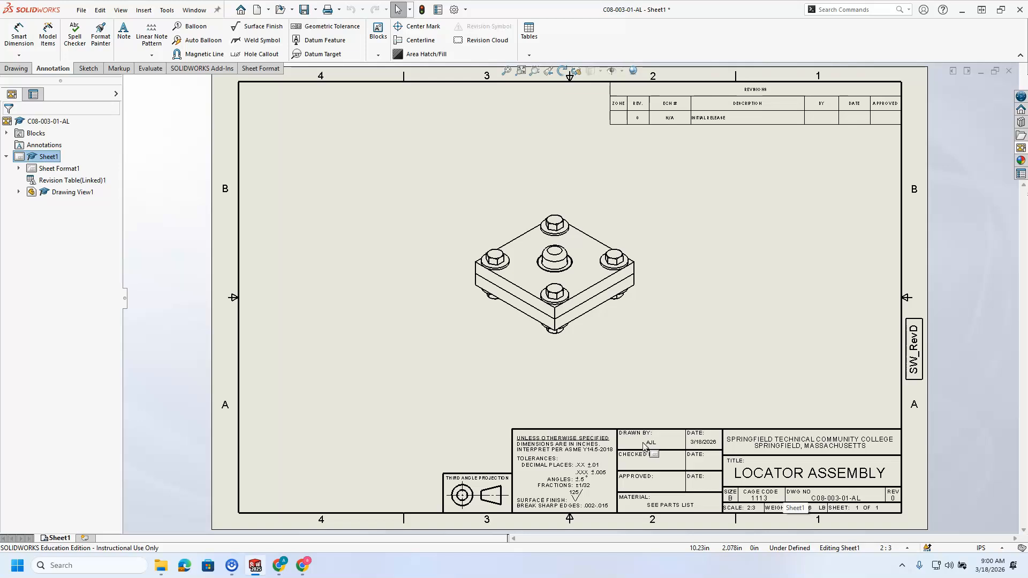
Step: Fill in the initial release row of the revision table with the drafter's initials and the date 3/18/26
click(823, 120)
click(825, 123)
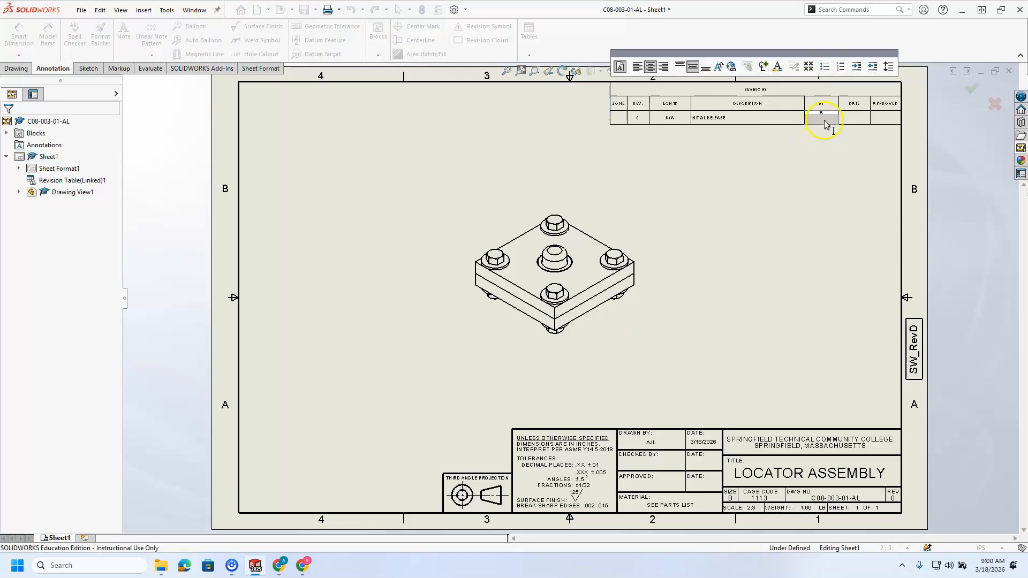
text(AJL)
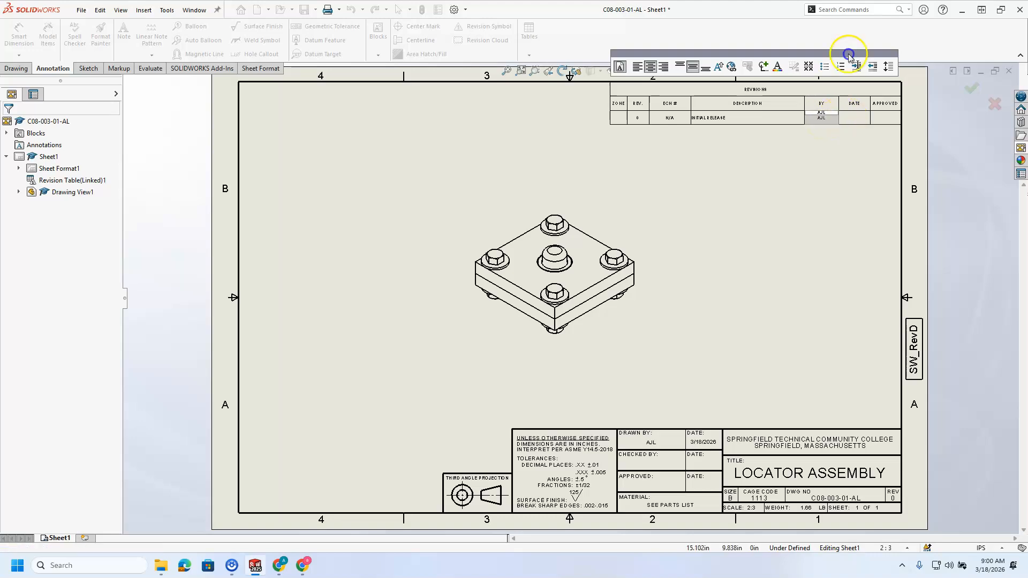
click(848, 118)
click(848, 119)
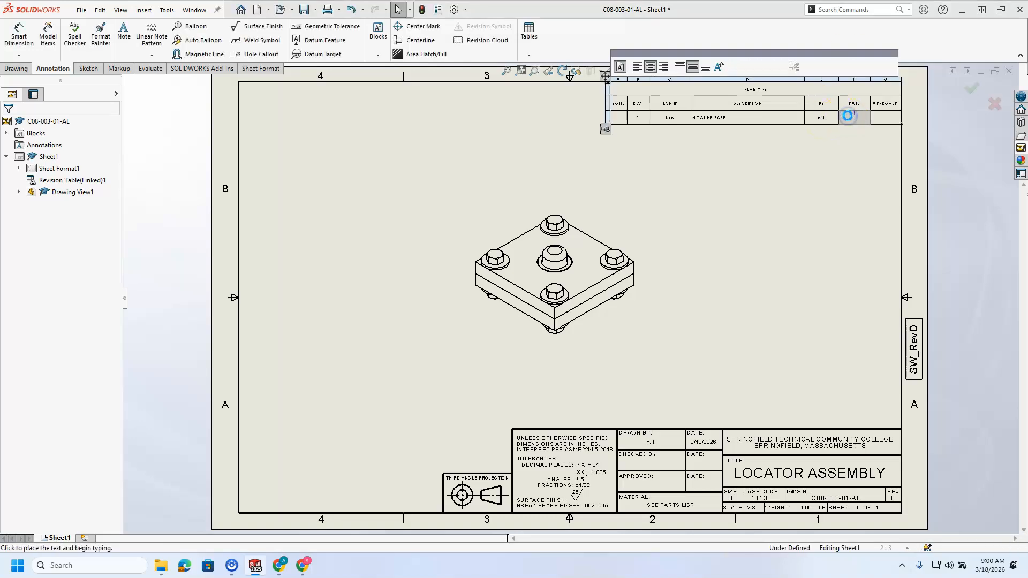
text(3/18/26)
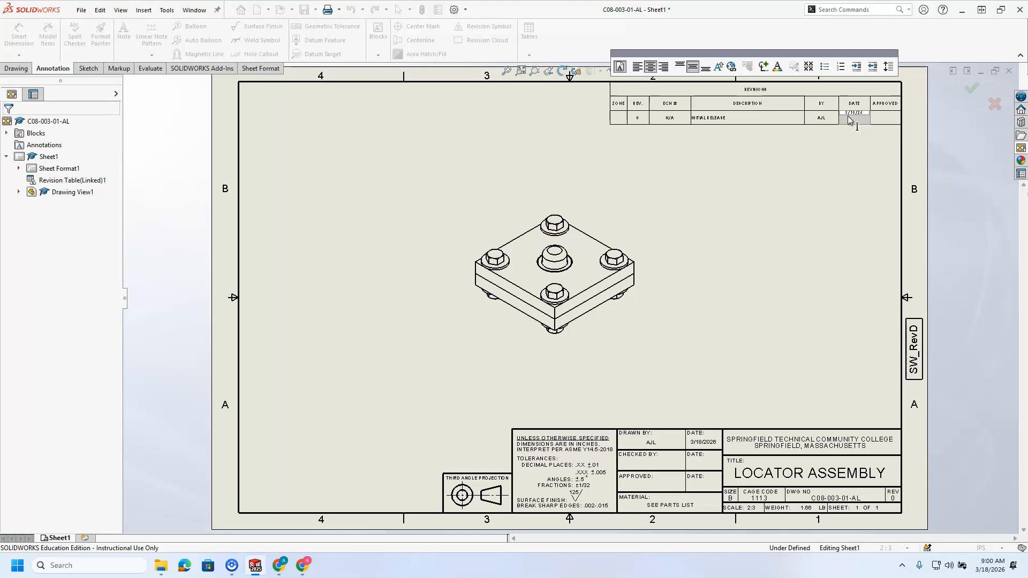
click(816, 274)
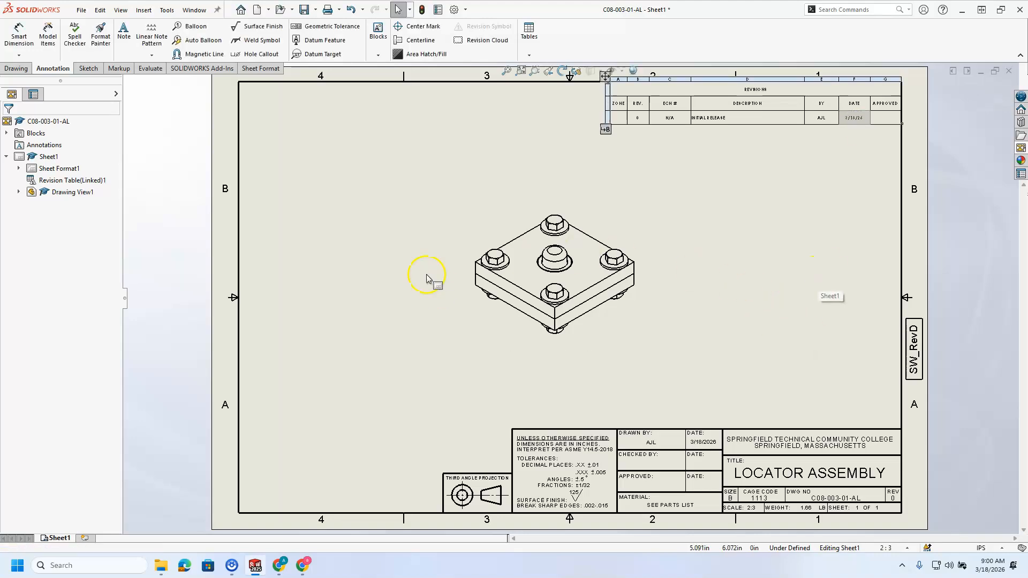
Step: Shift the isometric view slightly upward and insert the ISO VIEW block from the SW BLOCKS folder as a label beneath it
drag(460, 219, 461, 198)
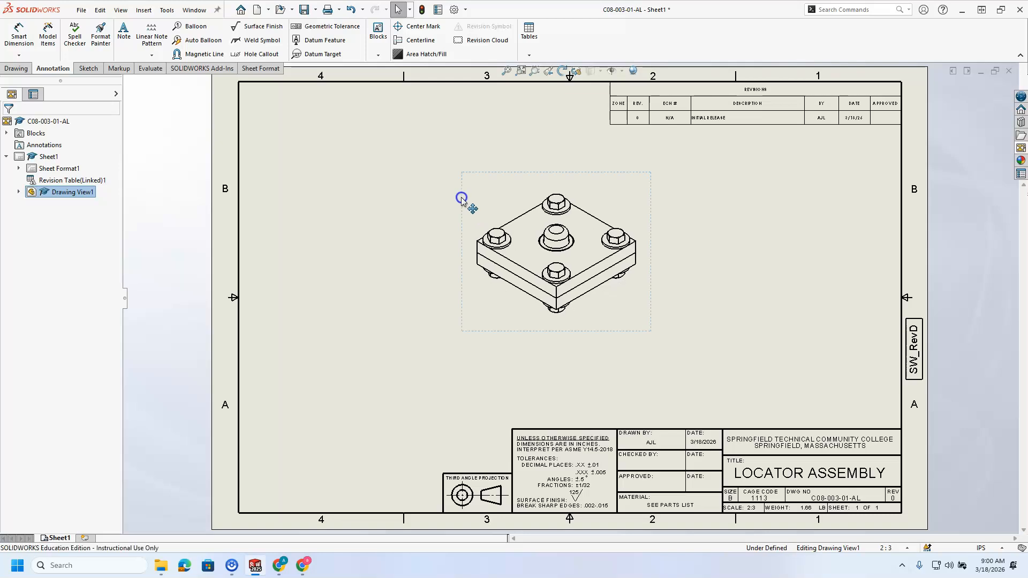
click(322, 199)
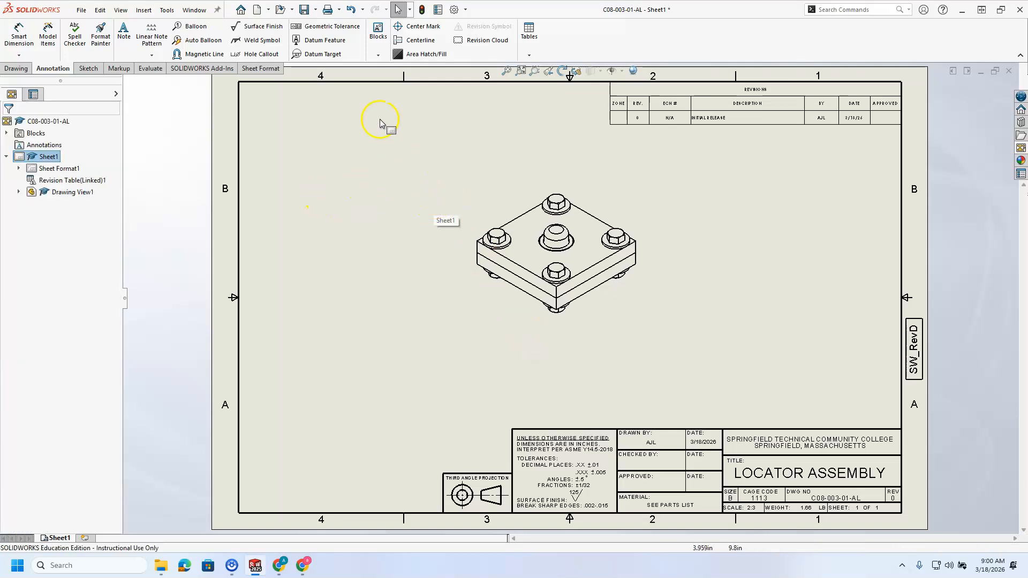
click(378, 55)
click(384, 80)
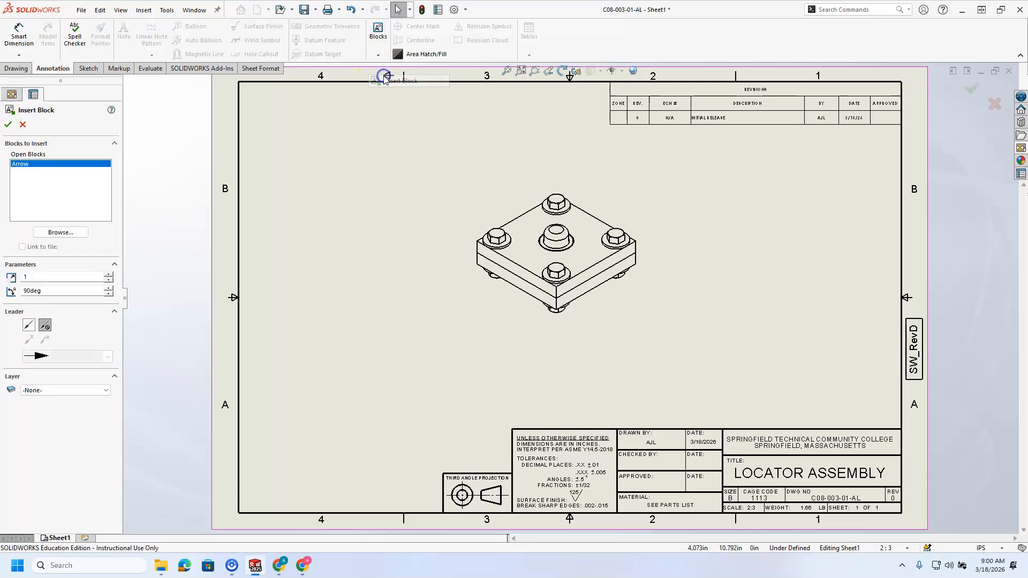
click(72, 231)
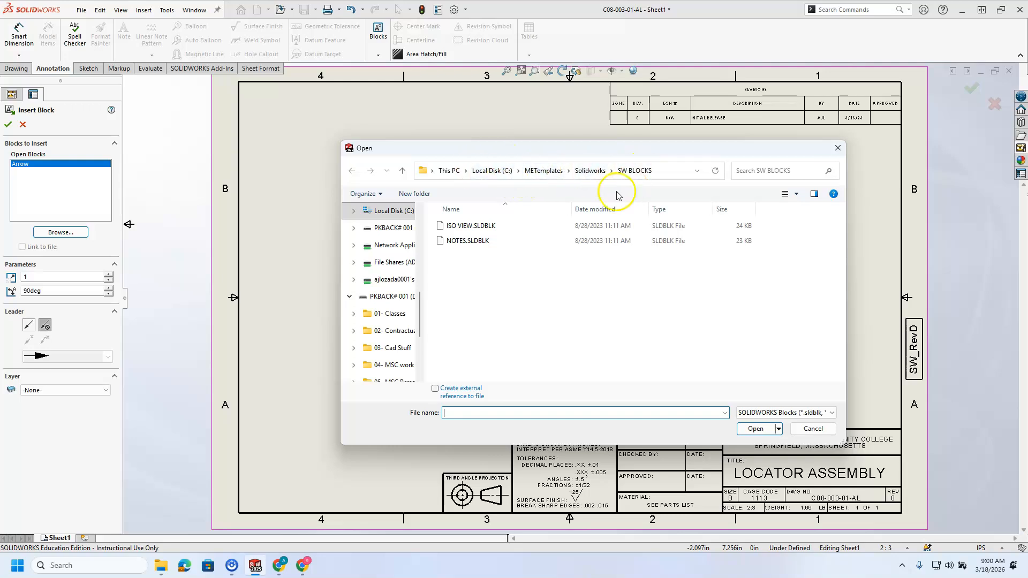
click(507, 227)
click(507, 227)
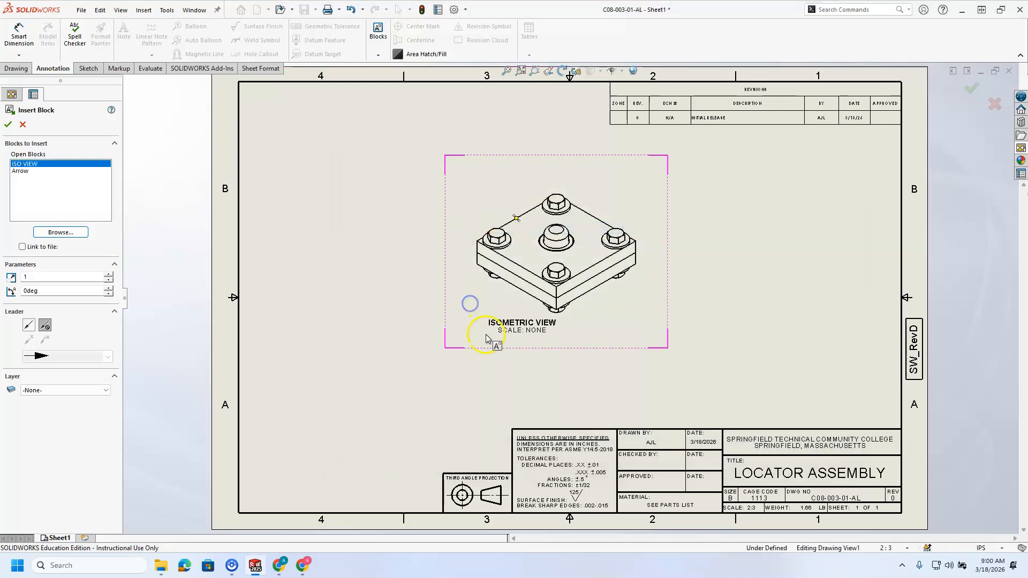
click(522, 343)
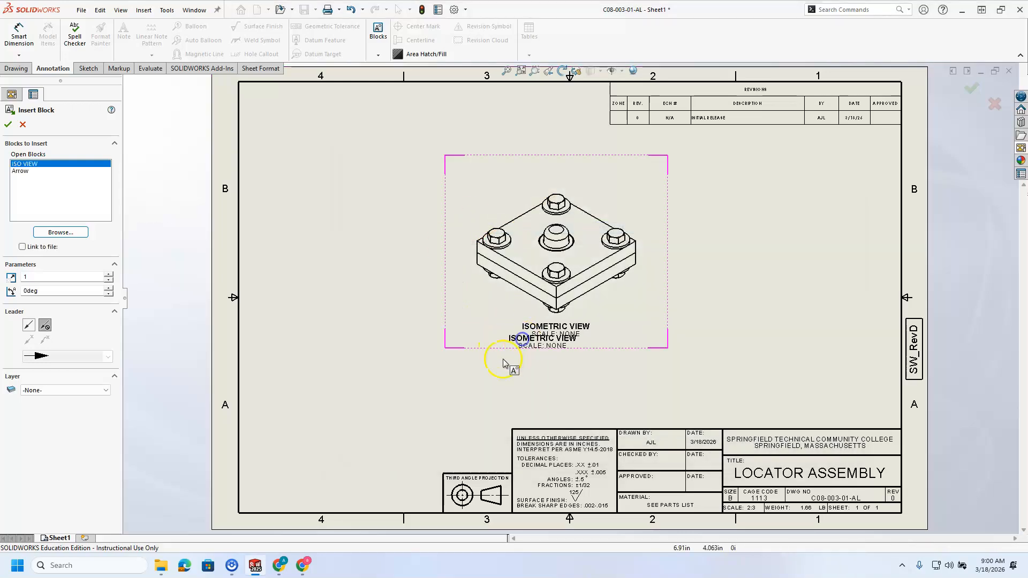
Step: Finish inserting the block and shift the isometric view with its label left of the sheet's centre
key(Escape)
drag(621, 348, 565, 364)
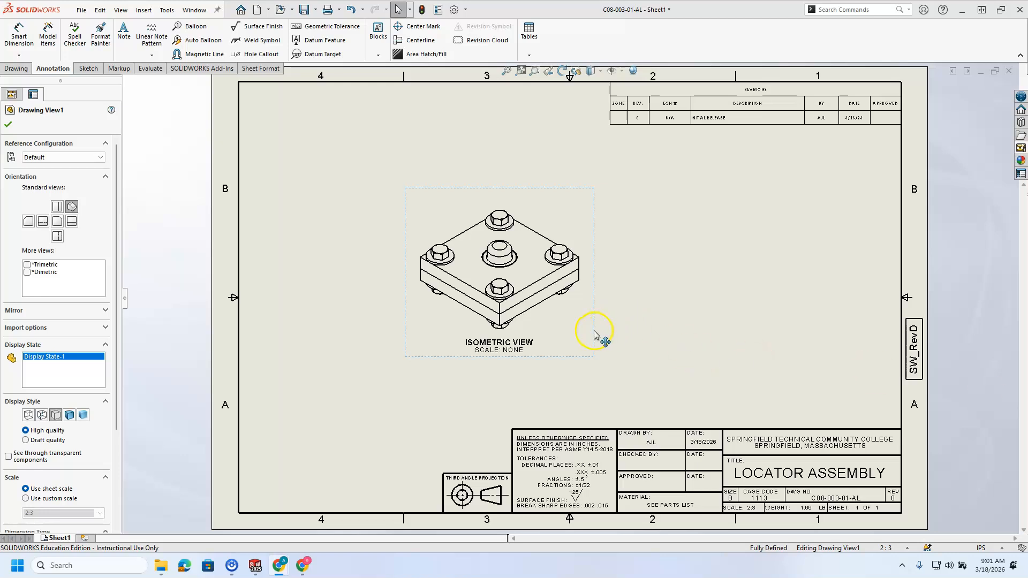
drag(594, 335, 578, 330)
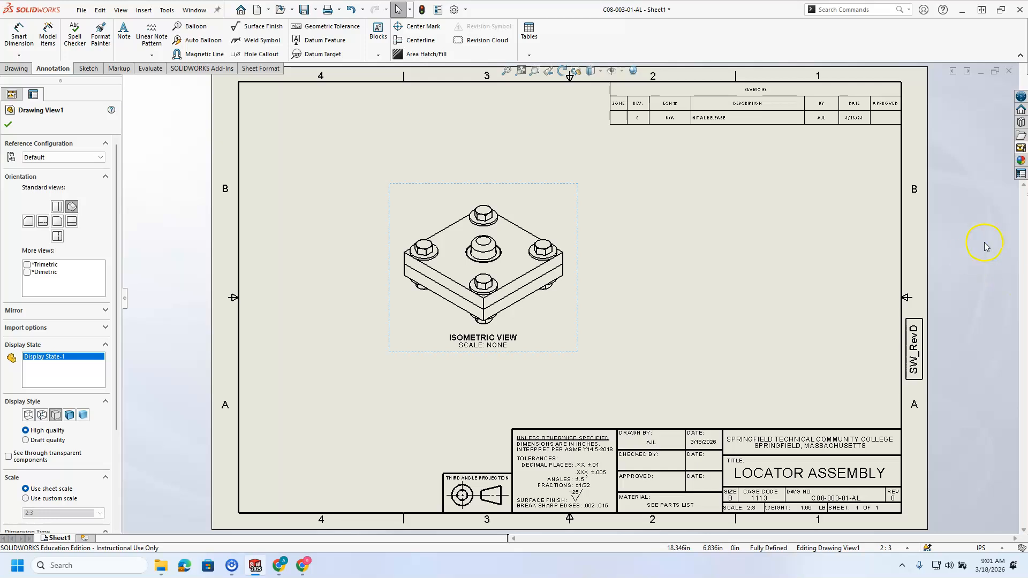
click(641, 219)
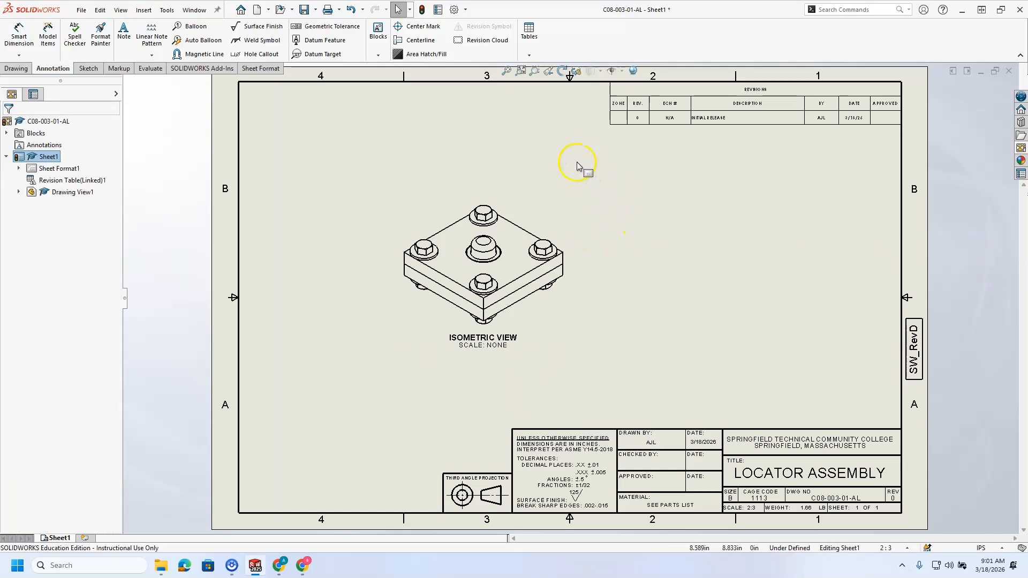
Step: Start a bill of materials from the isometric view, using the STCC_BOM template in the METemplates Solidworks folder on the C: drive
click(529, 56)
click(539, 73)
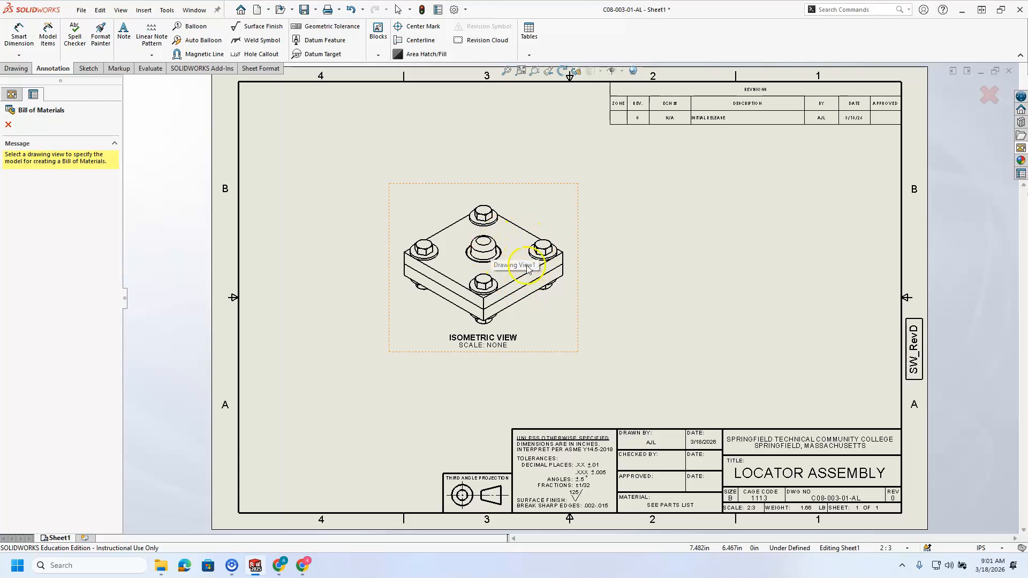
click(515, 241)
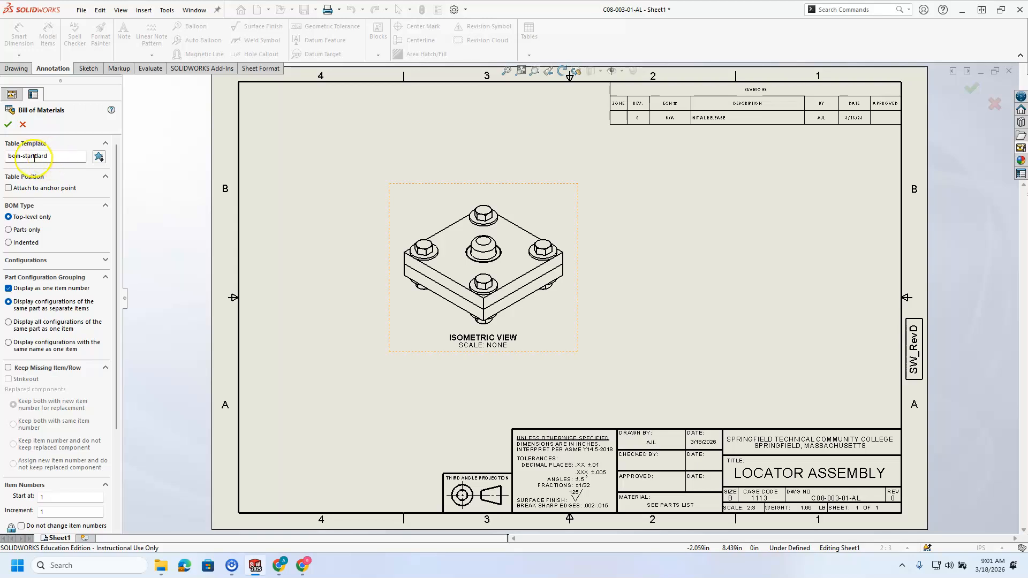
click(99, 156)
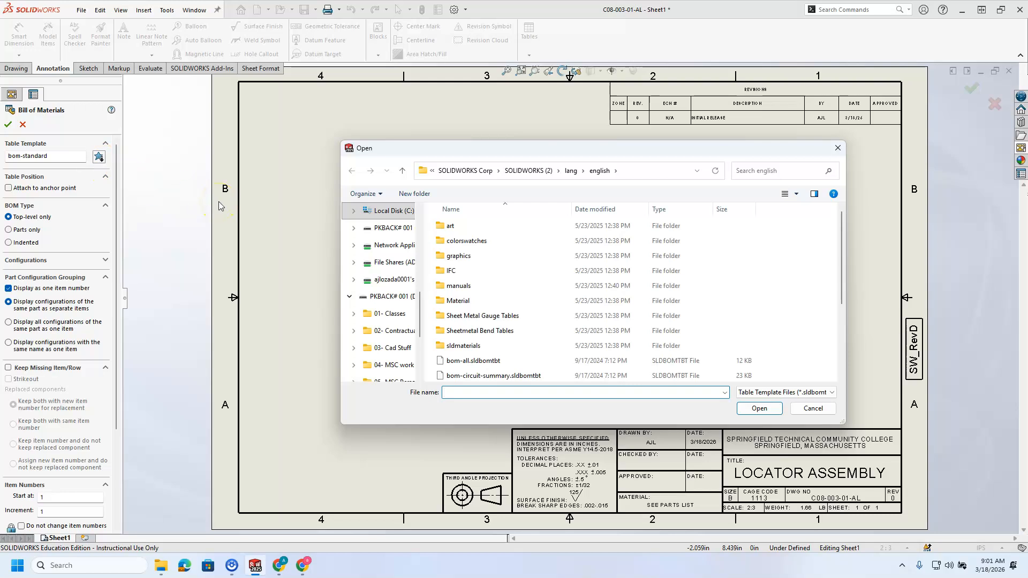
scroll(381, 266, up, 2)
scroll(381, 266, down, 1)
click(383, 264)
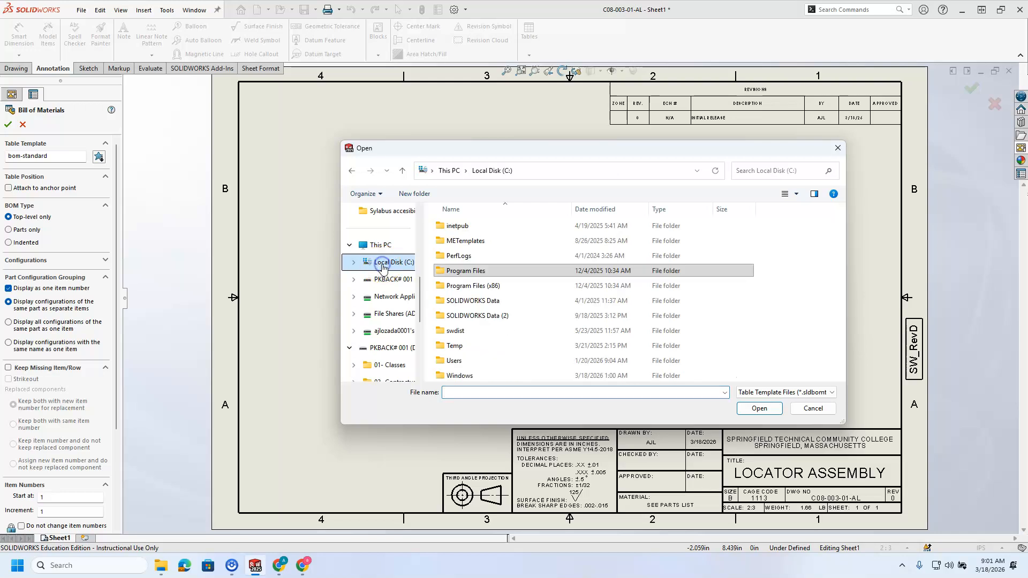
double_click(479, 240)
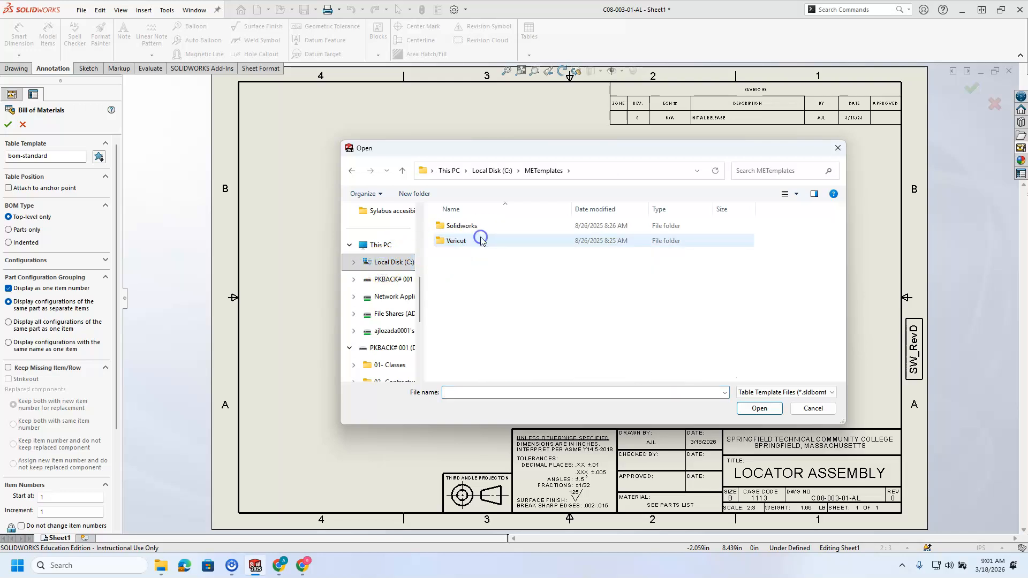
double_click(485, 227)
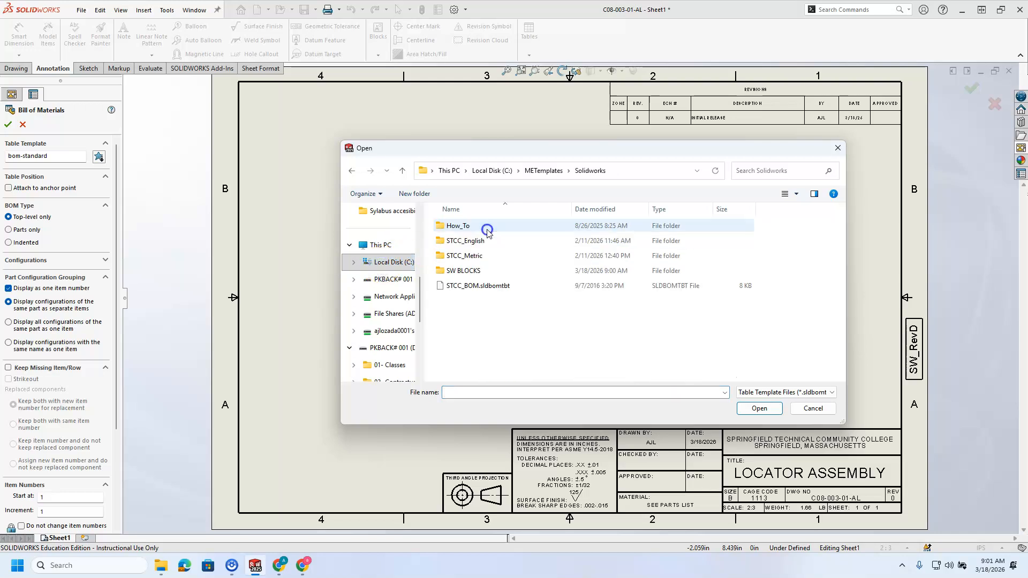
double_click(488, 286)
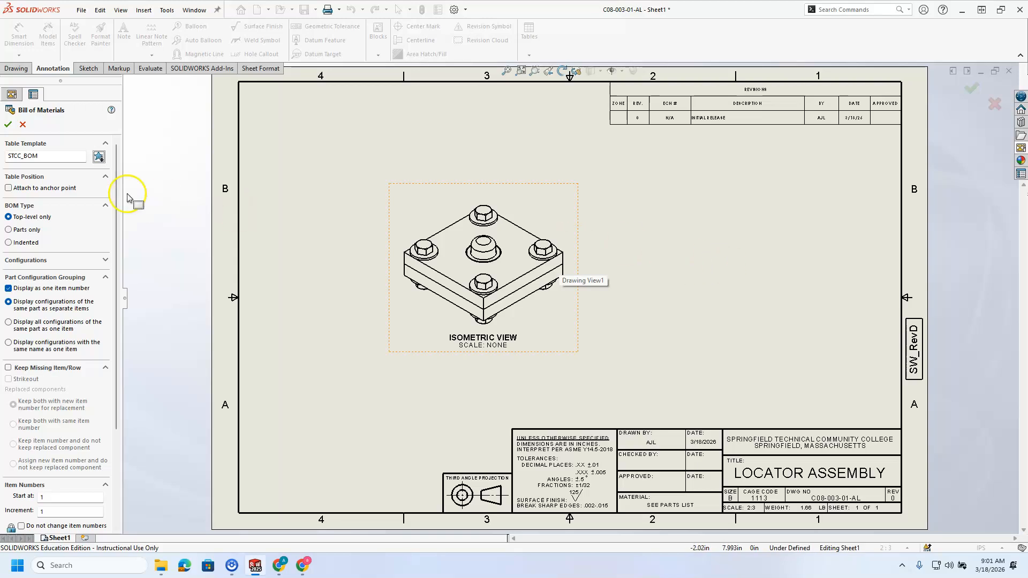
Step: Accept the bill of materials settings and place the table directly above the title block, against the sheet's right border
click(8, 124)
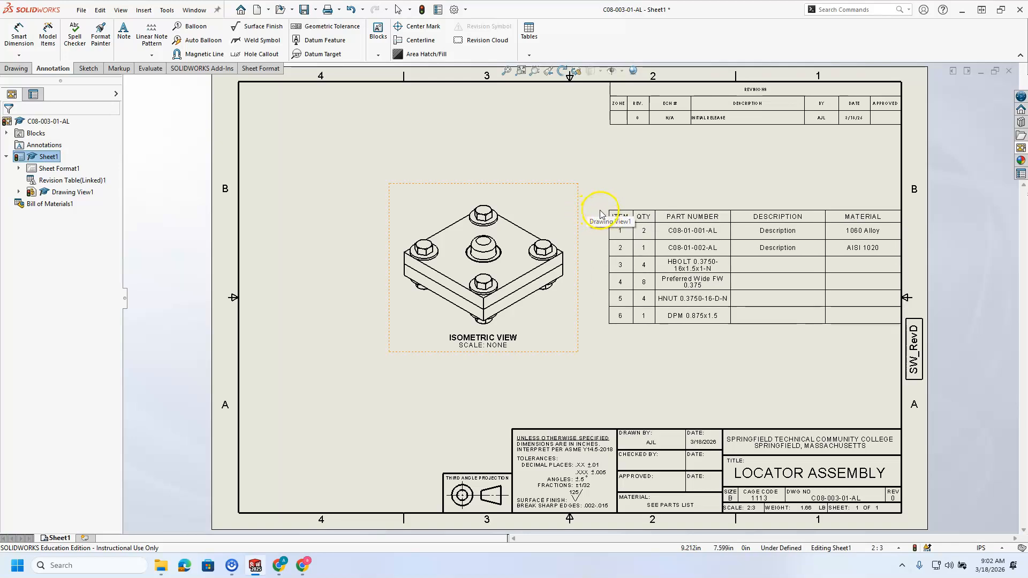
click(601, 322)
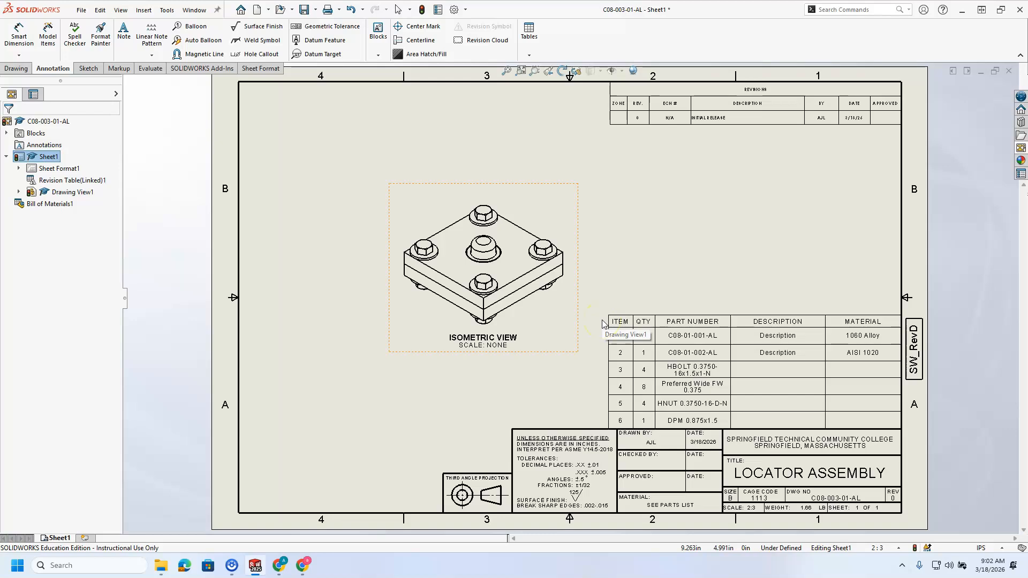
click(626, 212)
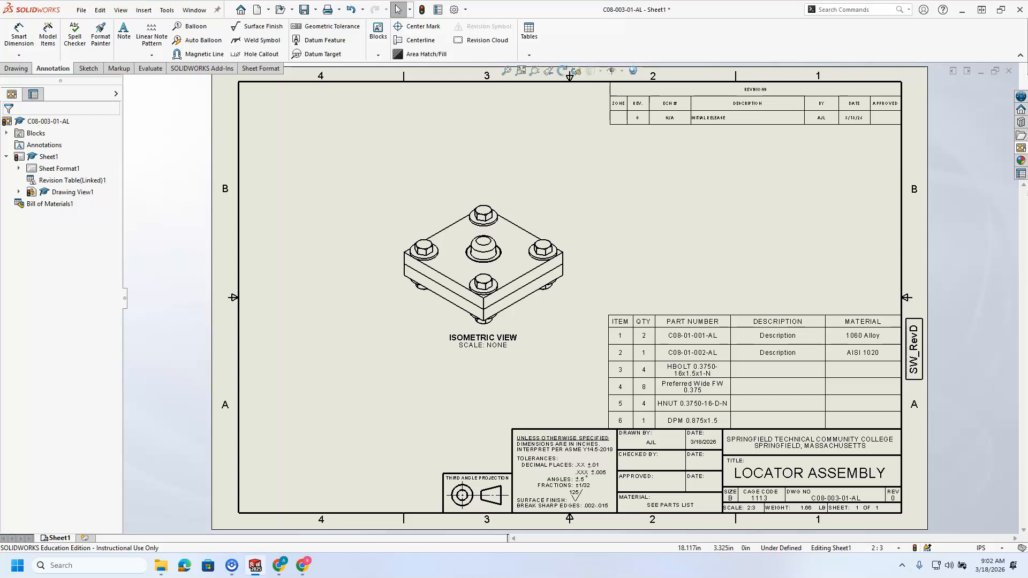
Step: Open the C08-003-01-AL assembly model from the isometric drawing view
right_click(533, 224)
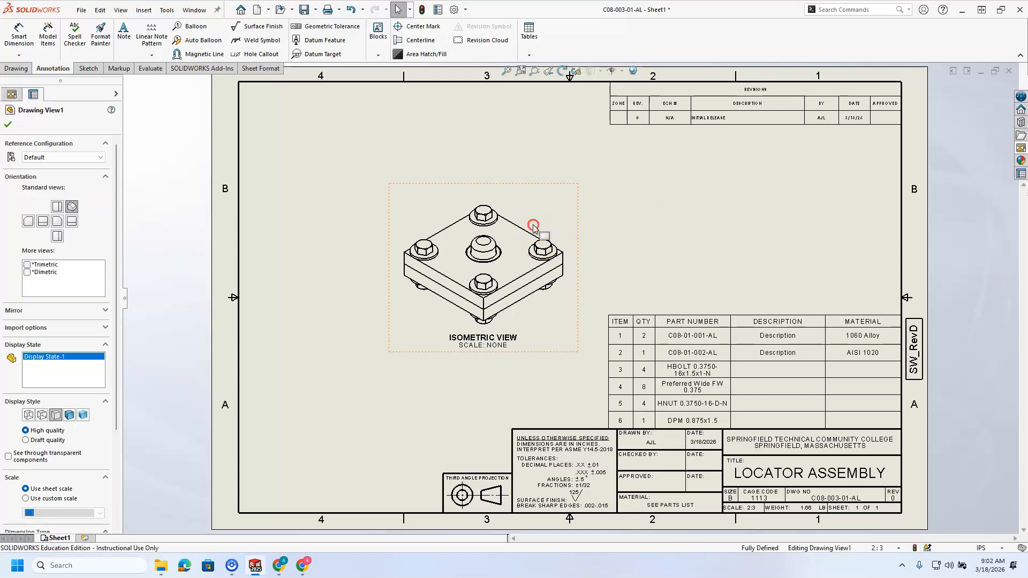
click(546, 210)
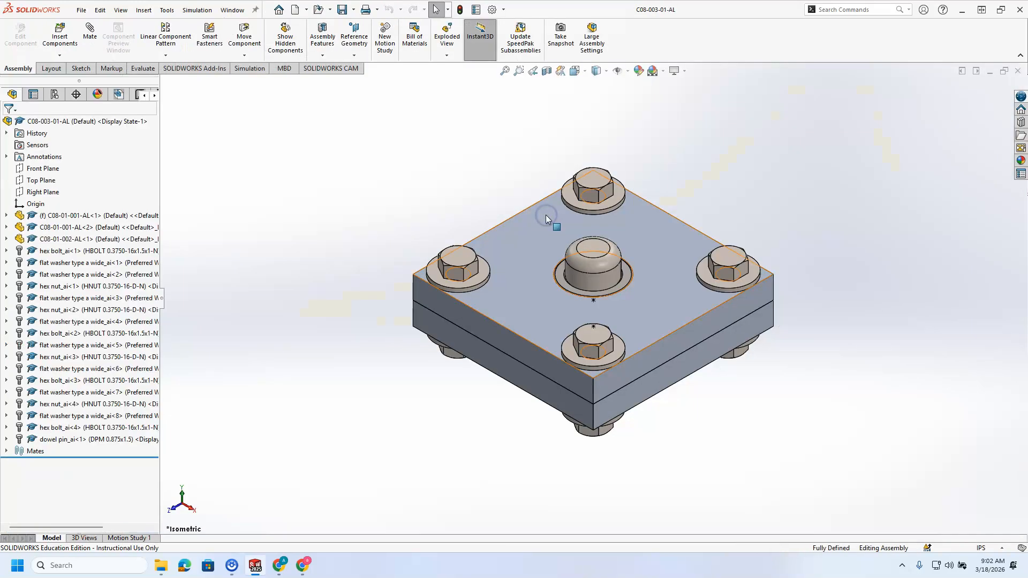
click(595, 185)
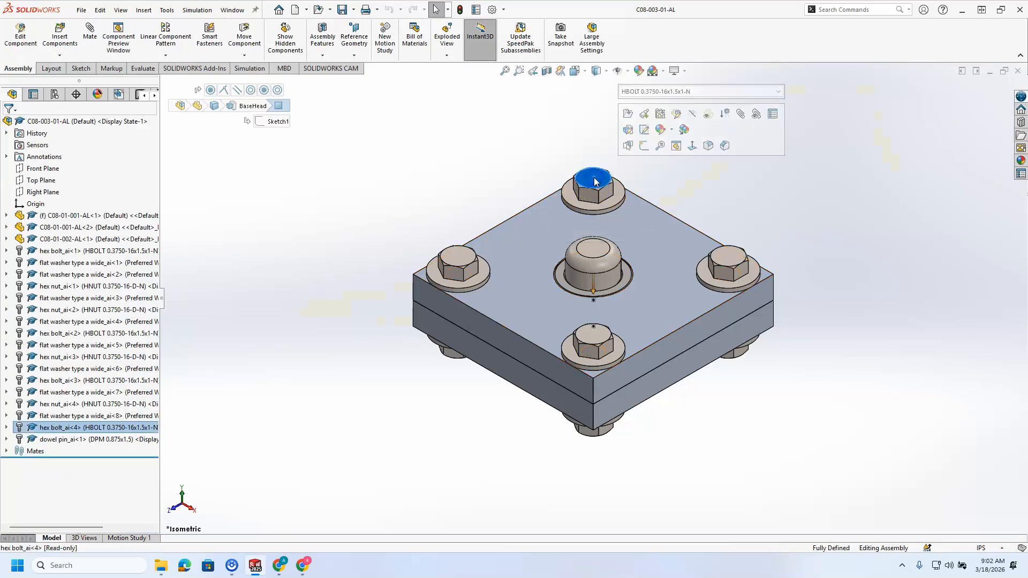
click(779, 119)
click(467, 153)
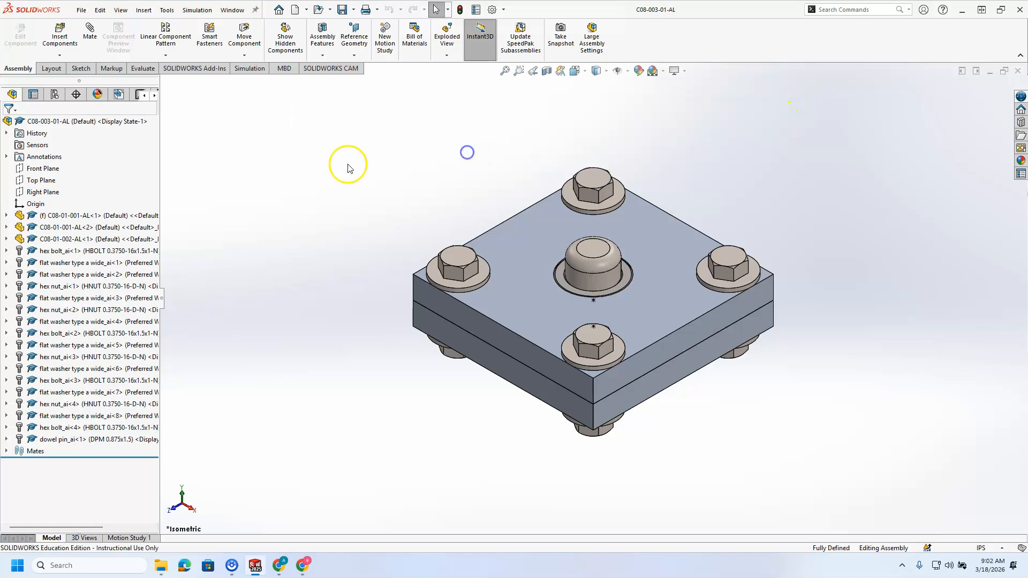
Step: Check the component description in the component properties of the first C08-01-001-AL instance
click(77, 215)
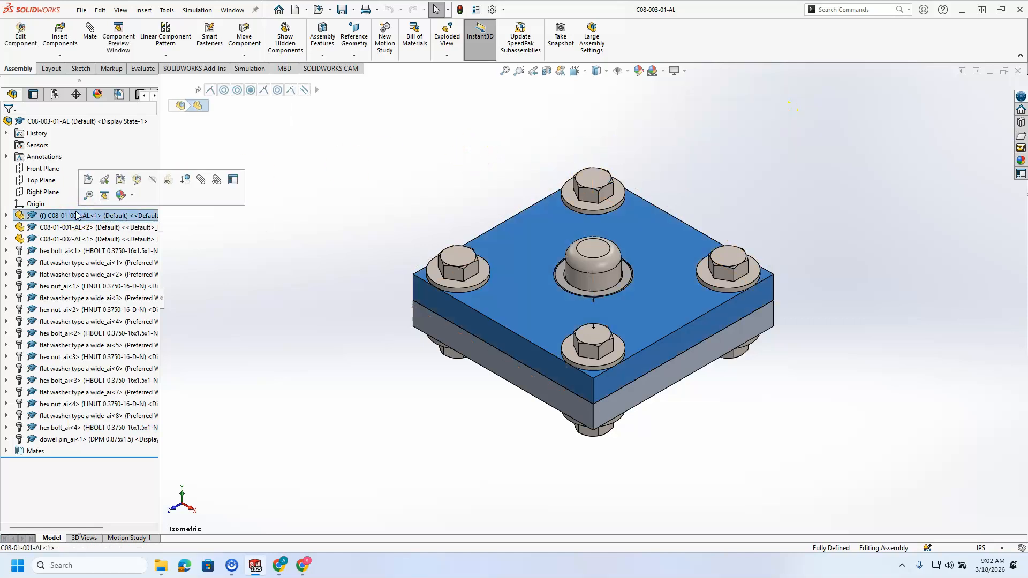
click(233, 180)
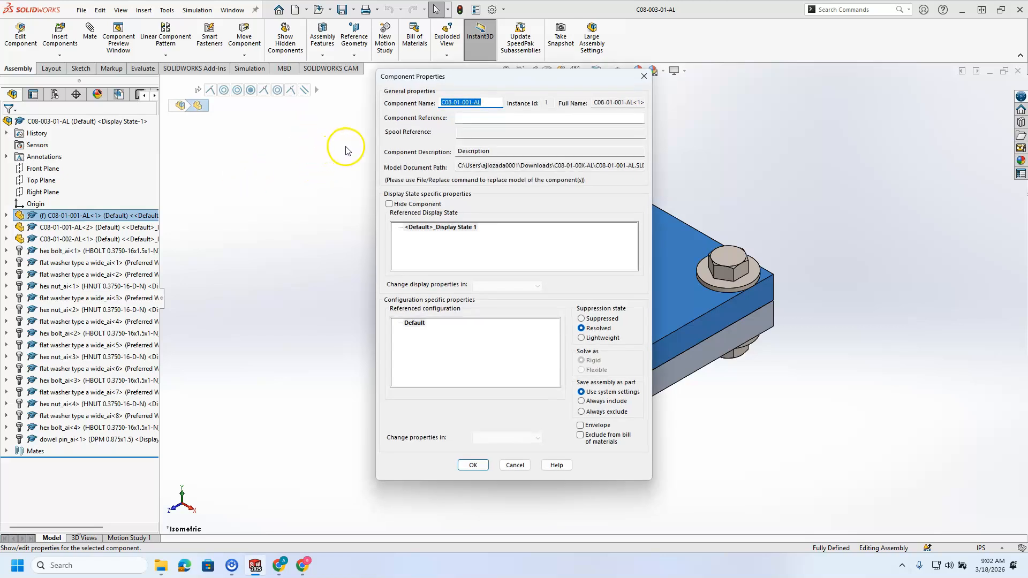
click(488, 151)
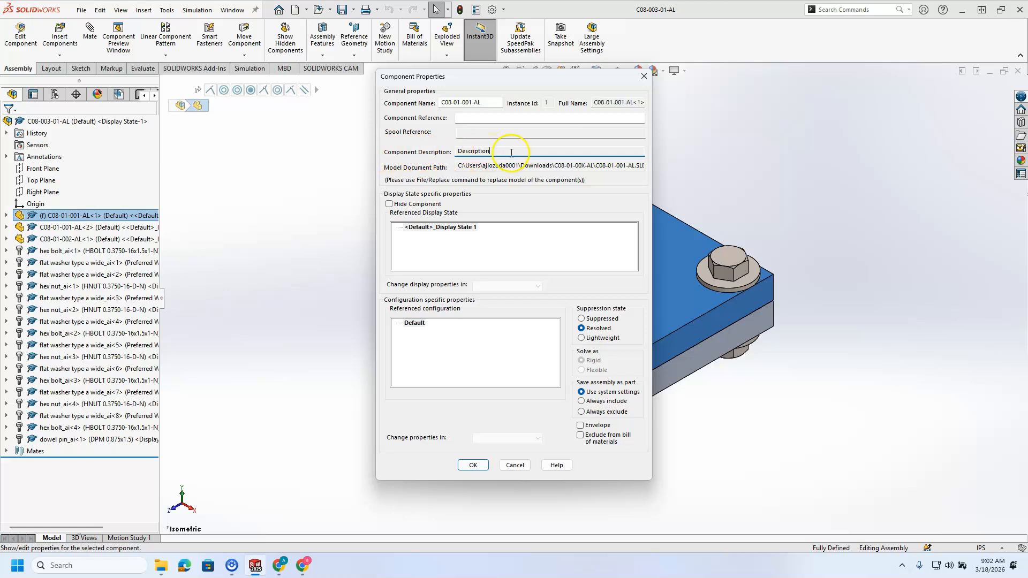
click(644, 77)
Step: Open the C08-01-001-AL plate part, set its custom Description property to CAM PLATE, and close it saved
right_click(636, 225)
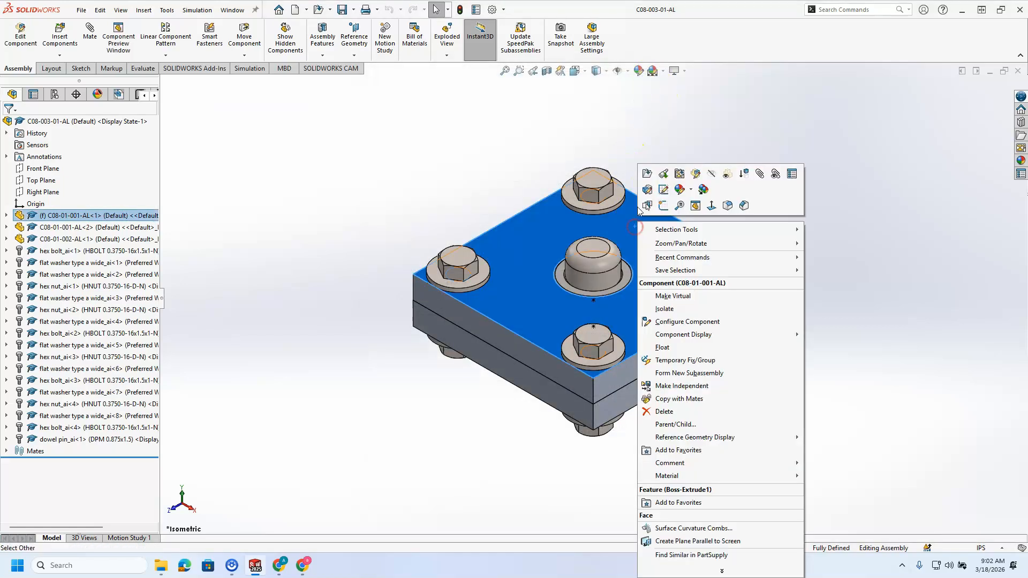
click(644, 177)
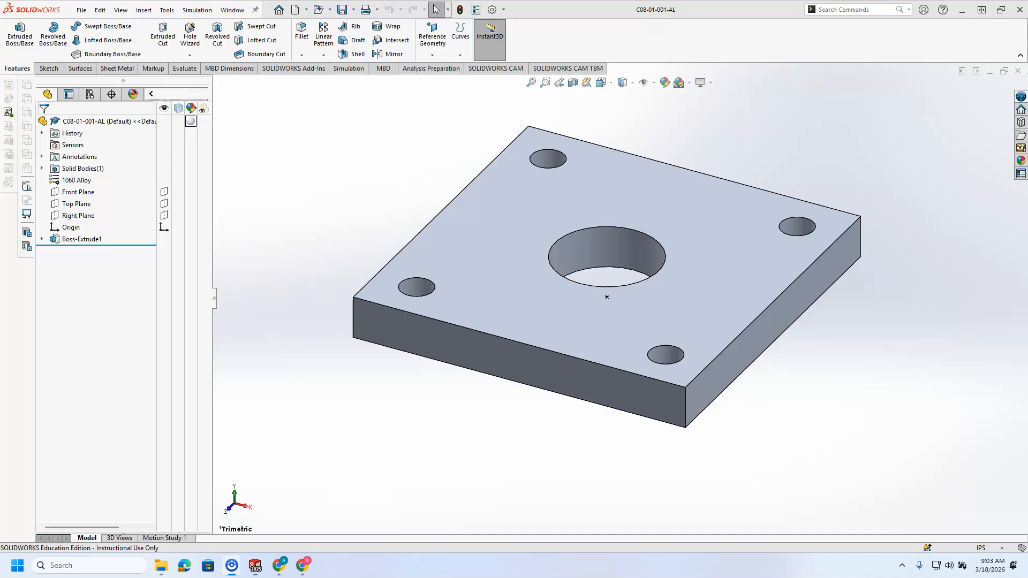
click(476, 10)
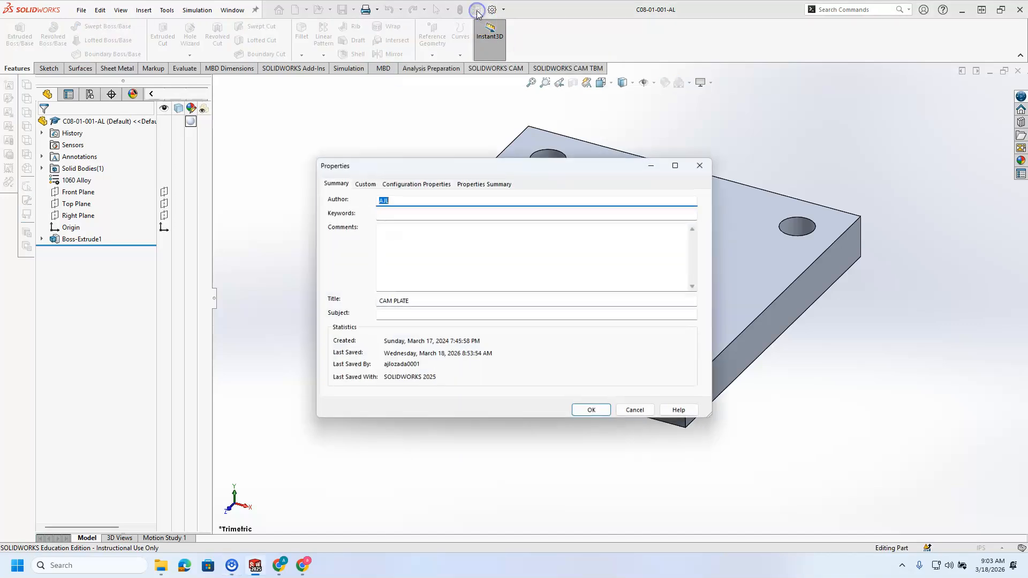
click(373, 184)
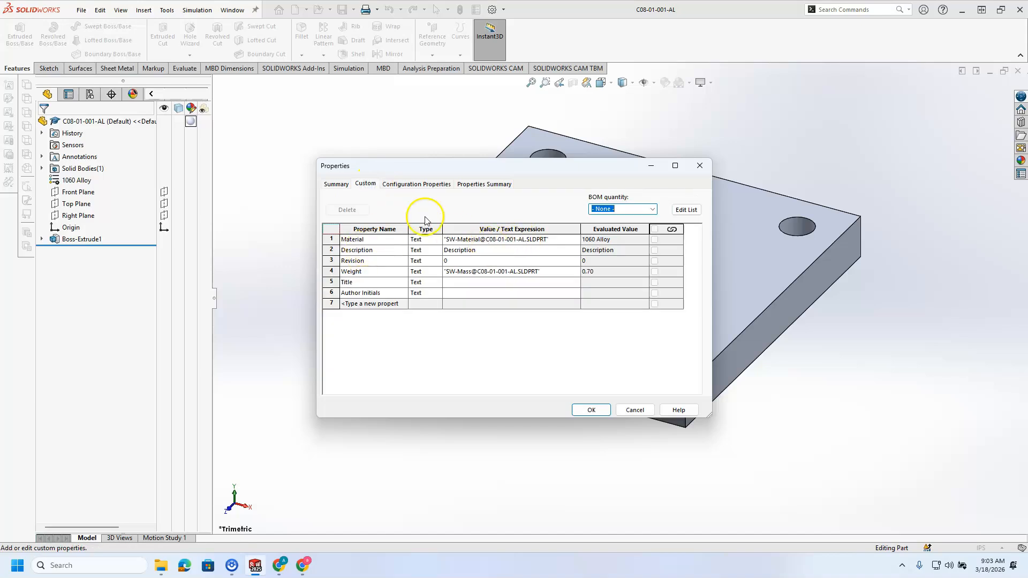
click(337, 183)
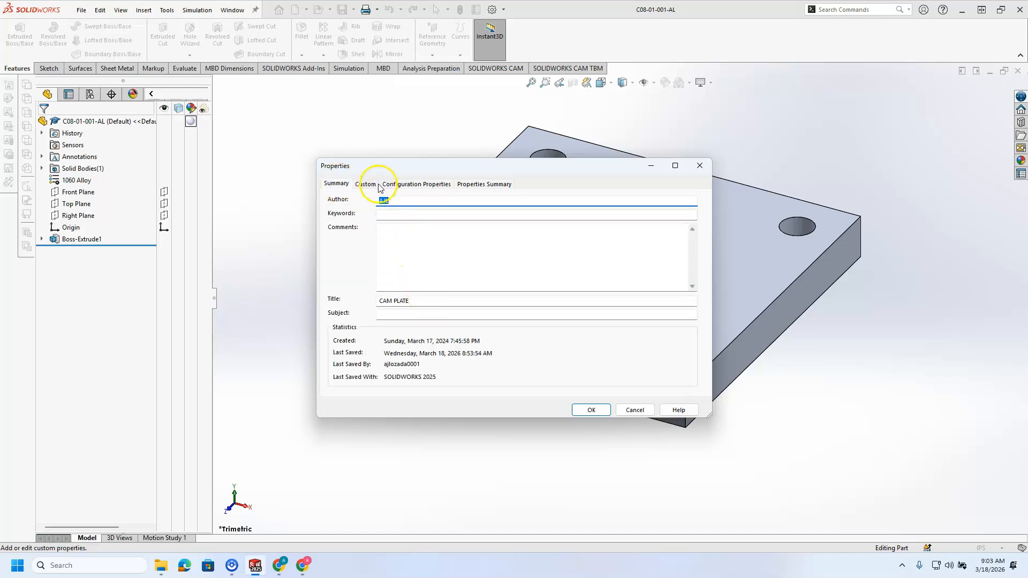
click(369, 184)
click(480, 249)
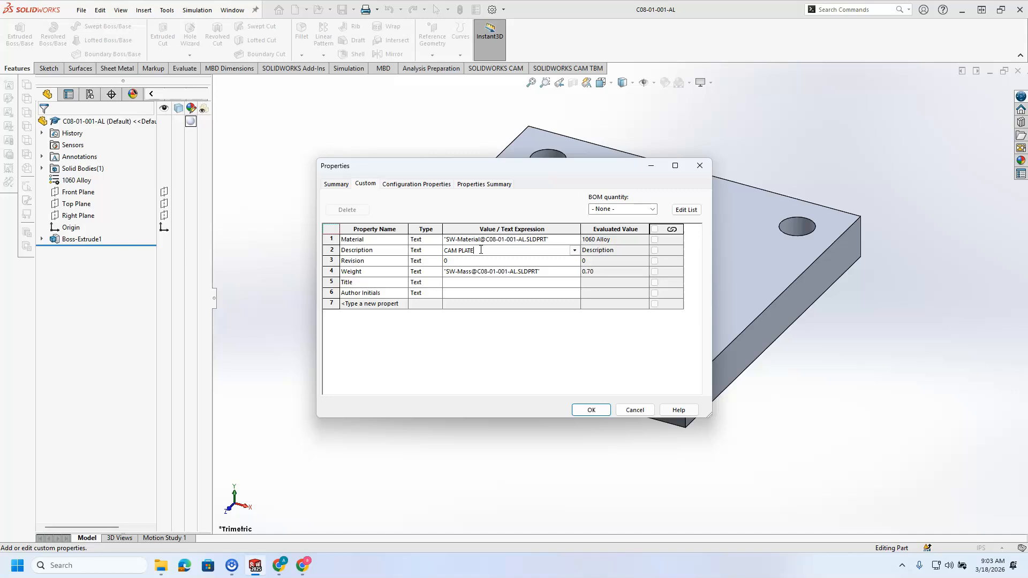
click(589, 409)
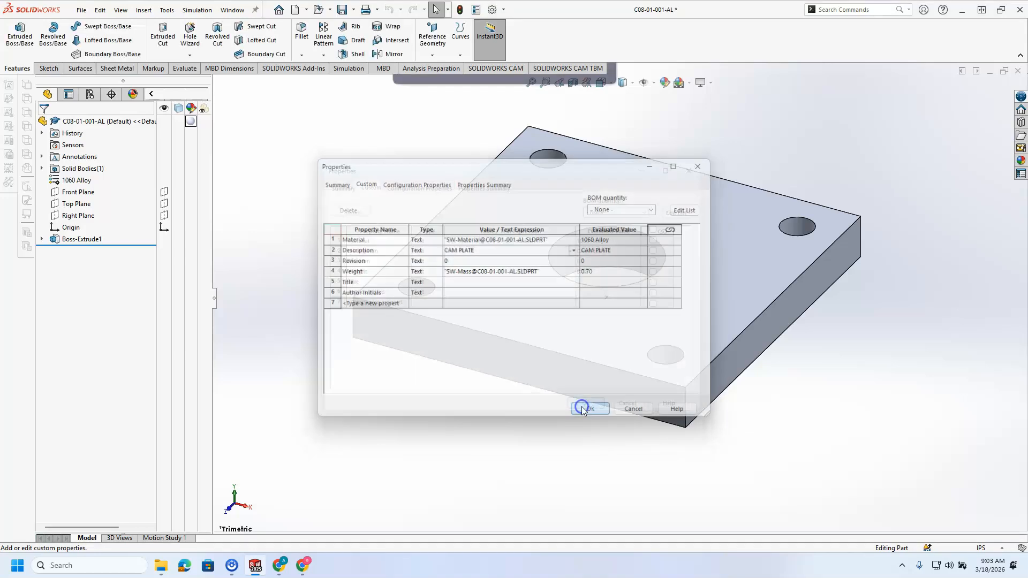
click(341, 10)
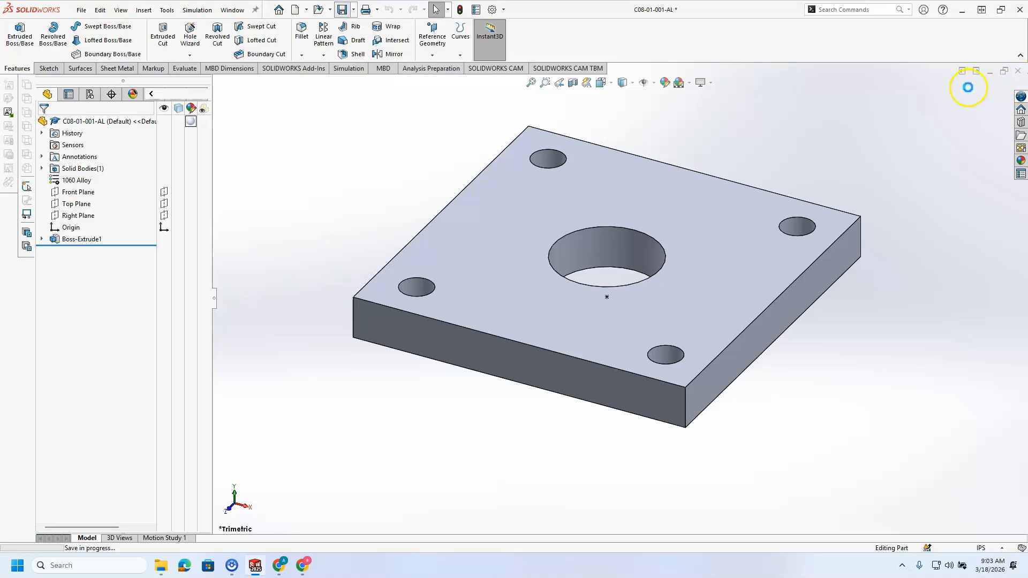
click(1018, 70)
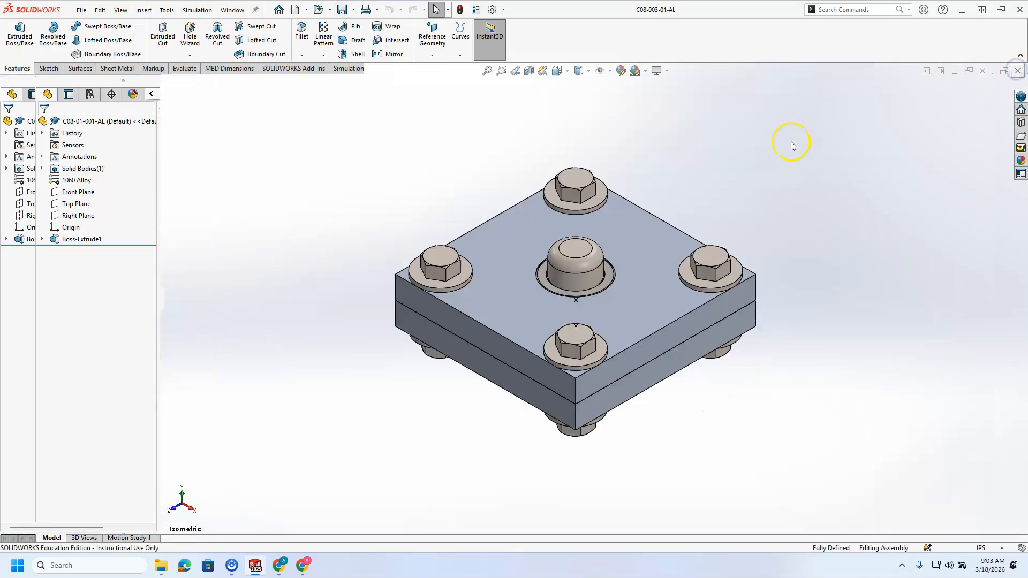
Step: Verify the updated component description of the C08-01-001-AL plate in the assembly
right_click(637, 223)
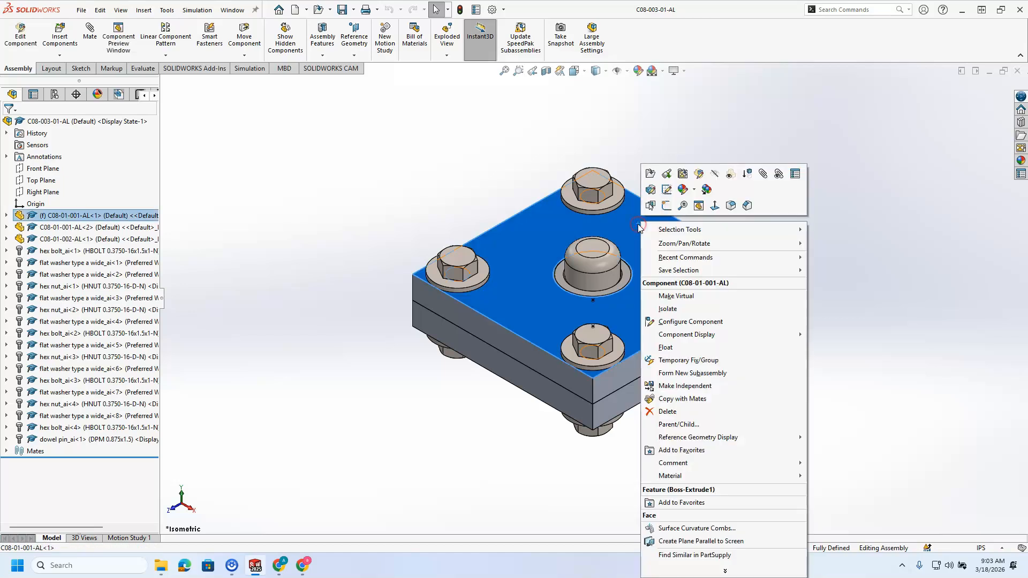
click(795, 174)
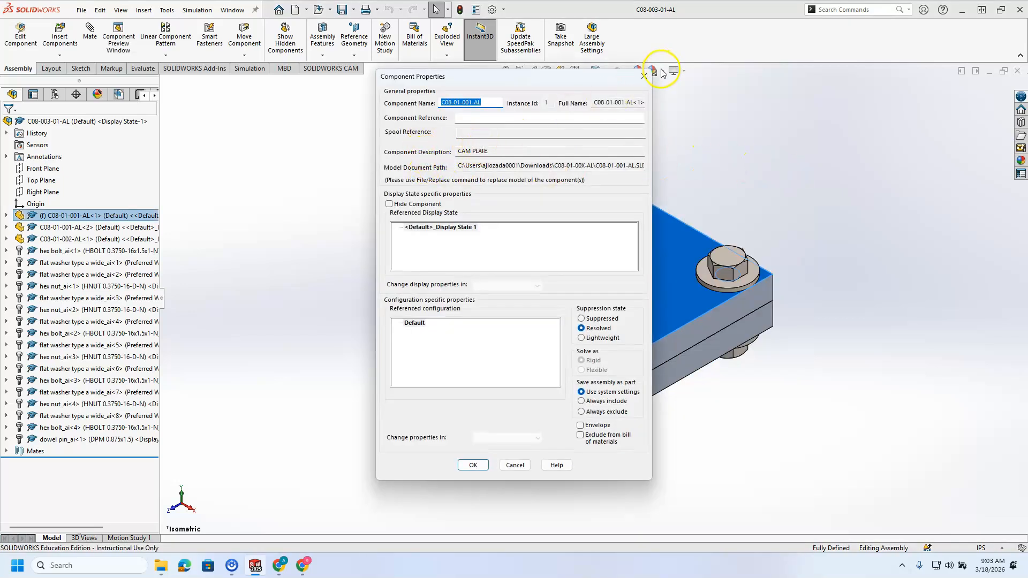
click(644, 75)
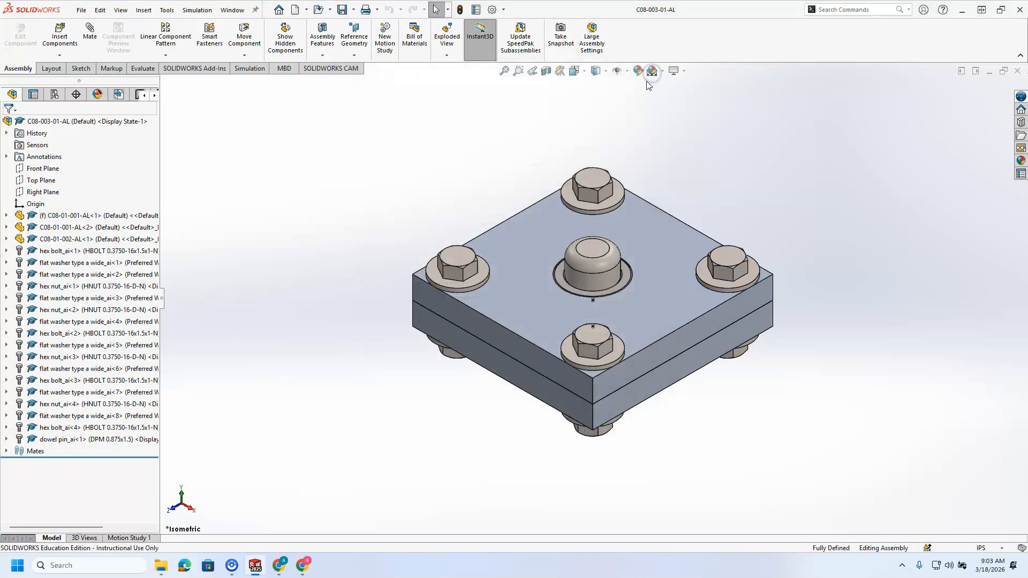
Step: Check the component description of the C08-01-002-AL bushing in its component properties
right_click(626, 272)
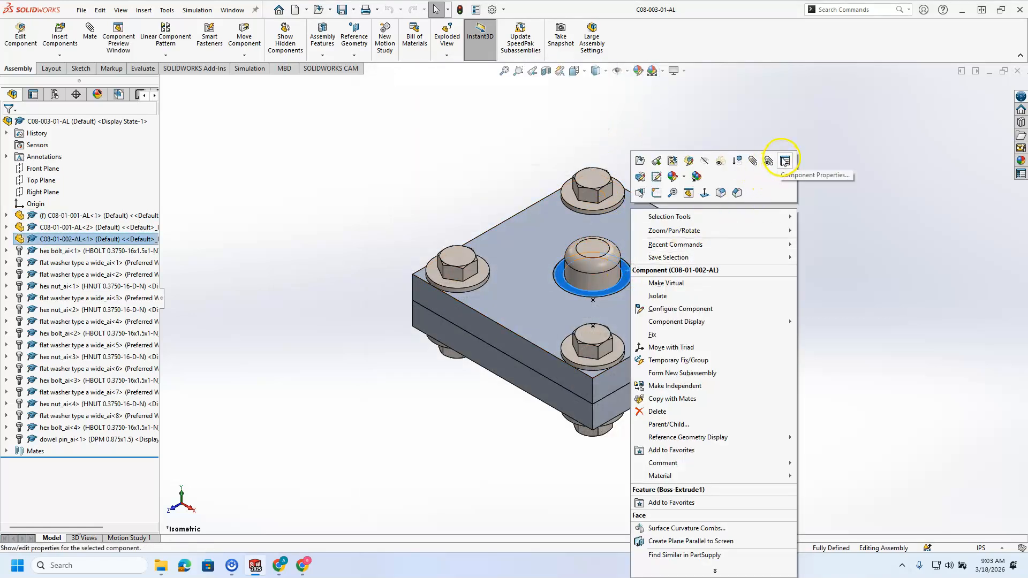
click(784, 161)
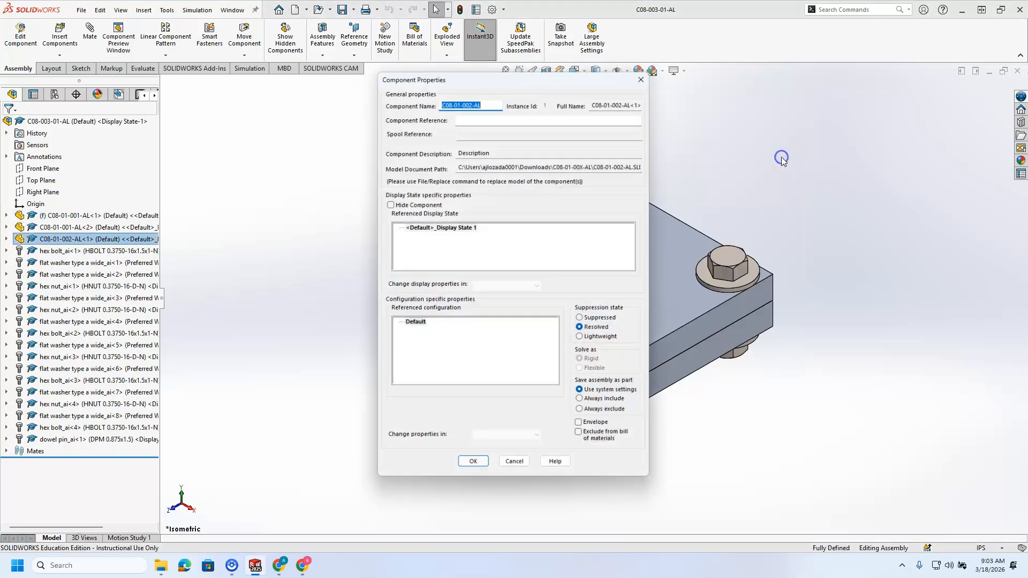
double_click(500, 153)
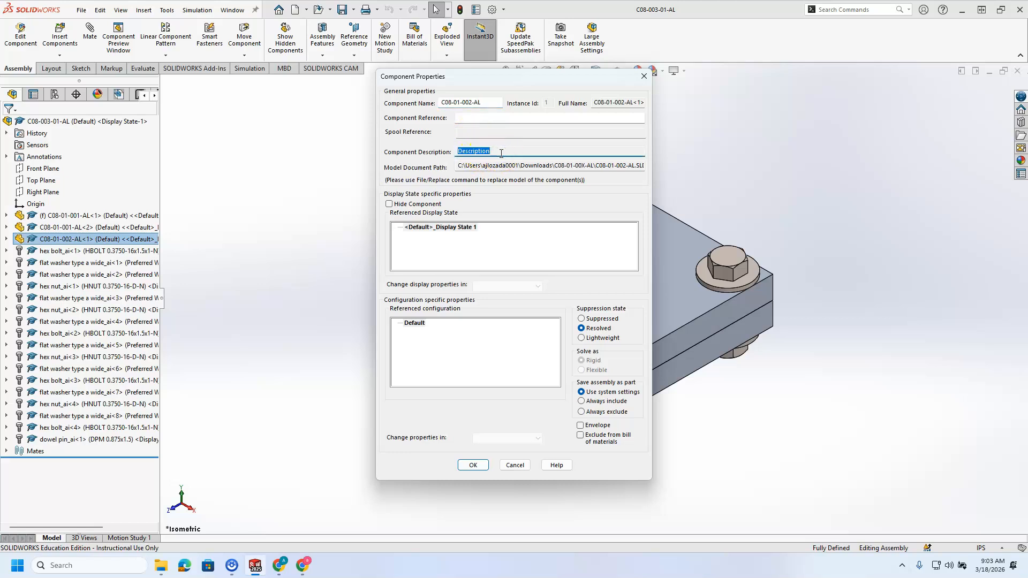
double_click(500, 153)
drag(497, 152, 421, 154)
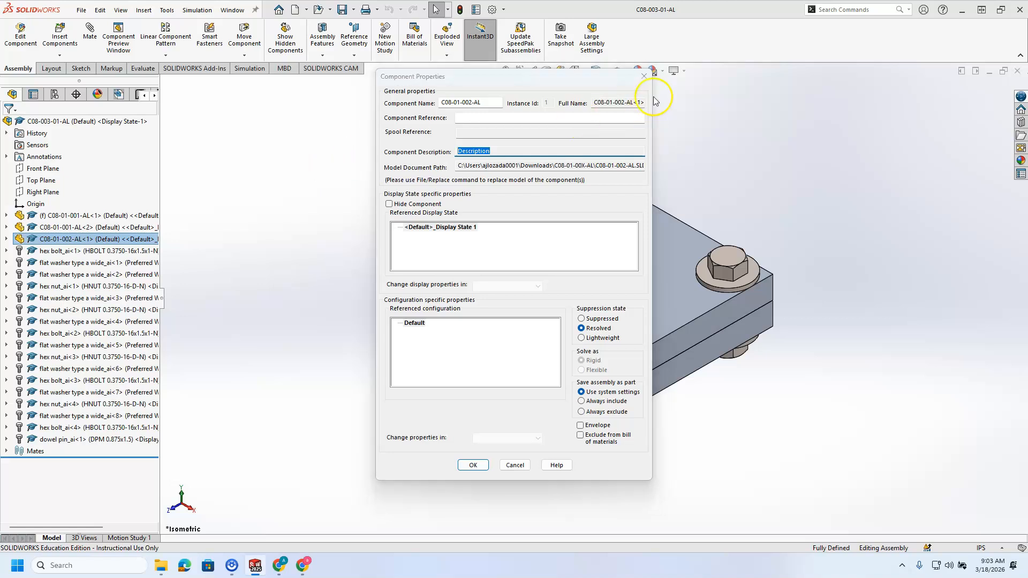
click(647, 76)
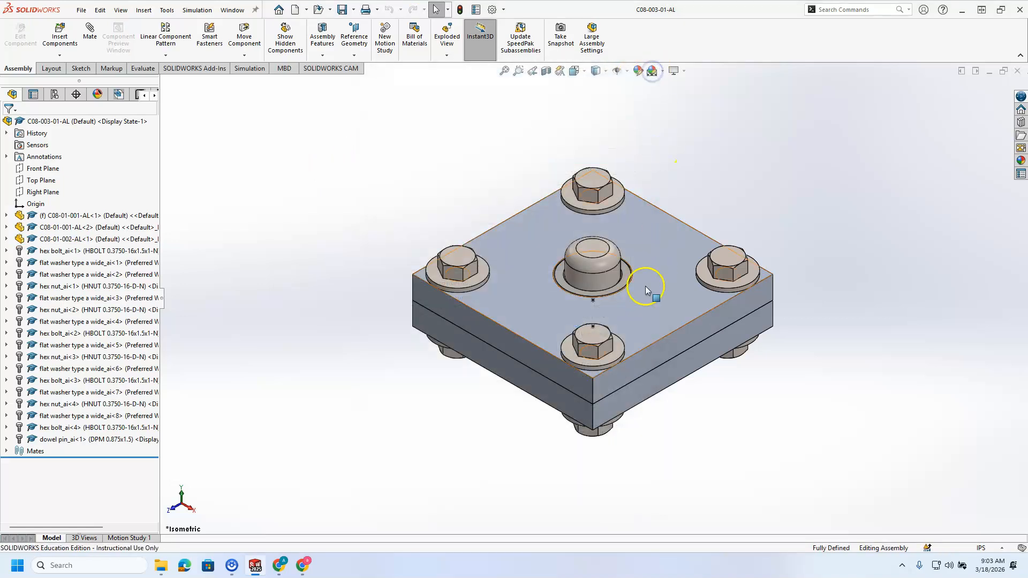
Step: Open the C08-01-002-AL part, set its custom Description property to BUSHING, save it and close it
right_click(625, 273)
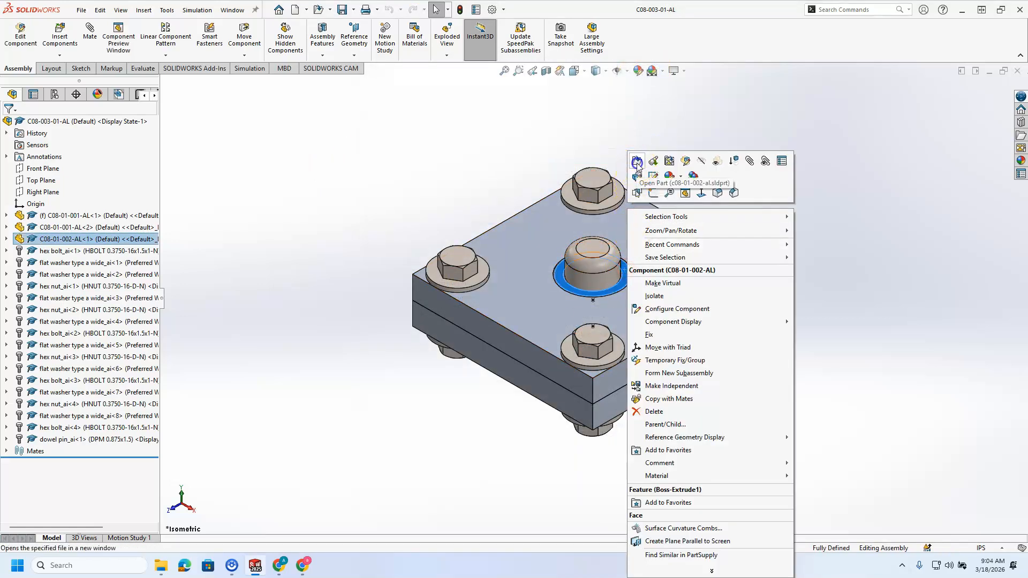
click(633, 184)
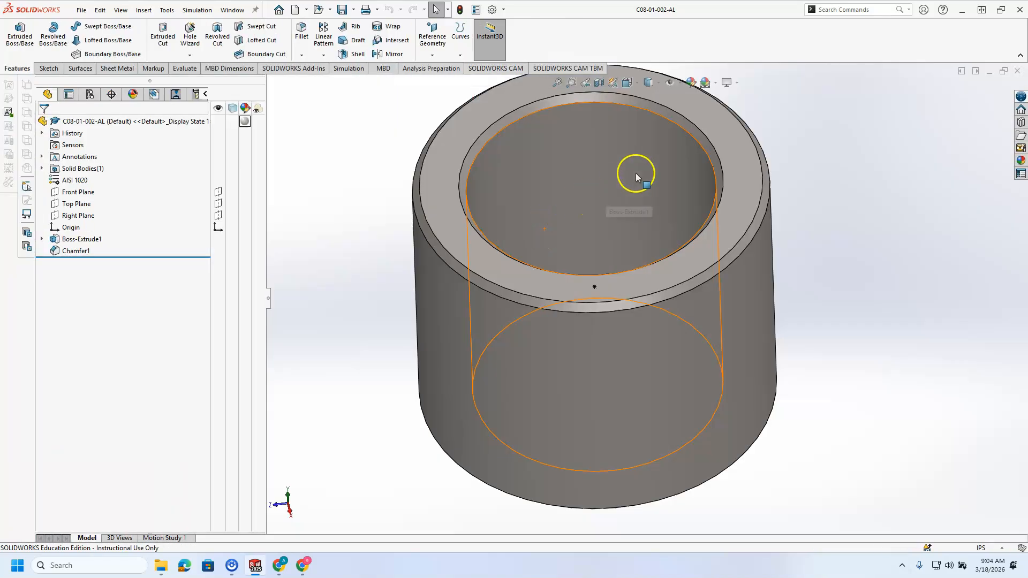
click(475, 11)
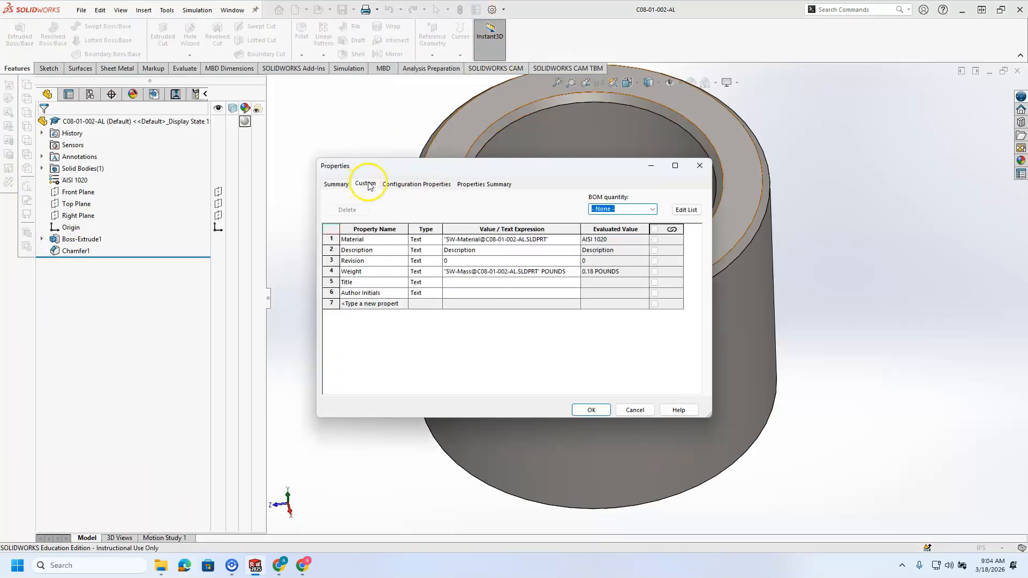
click(479, 250)
double_click(479, 251)
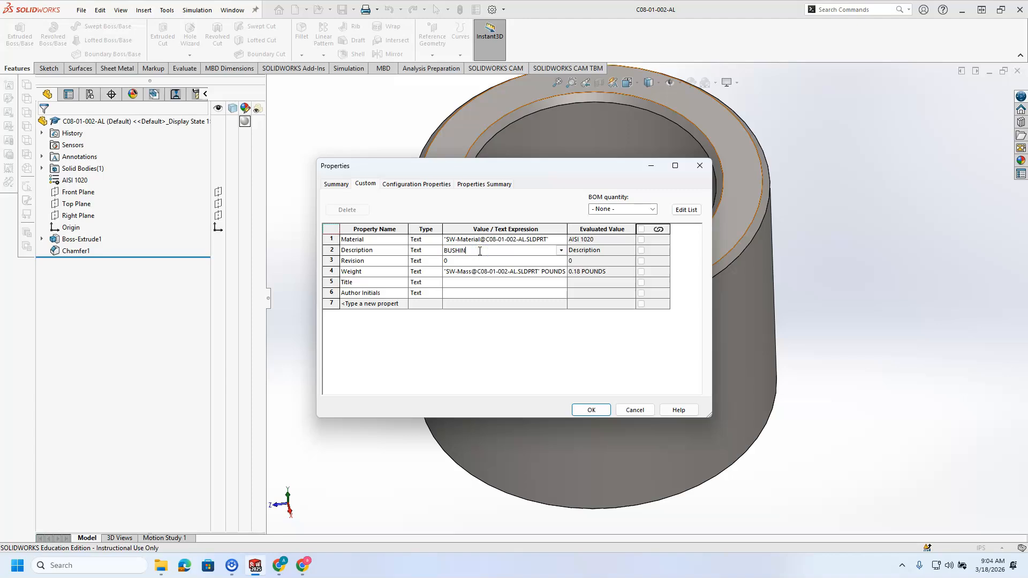
click(594, 417)
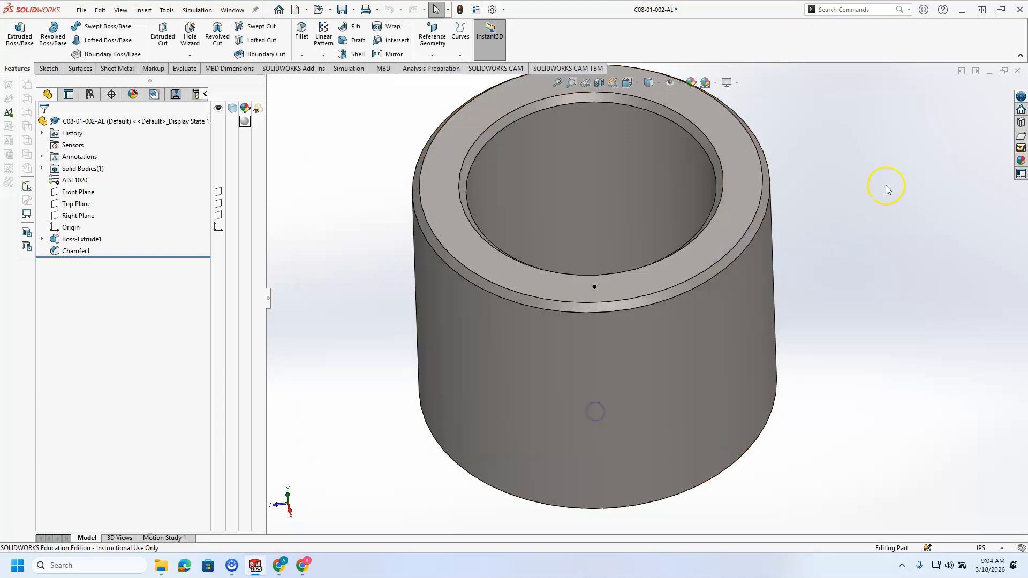
click(340, 9)
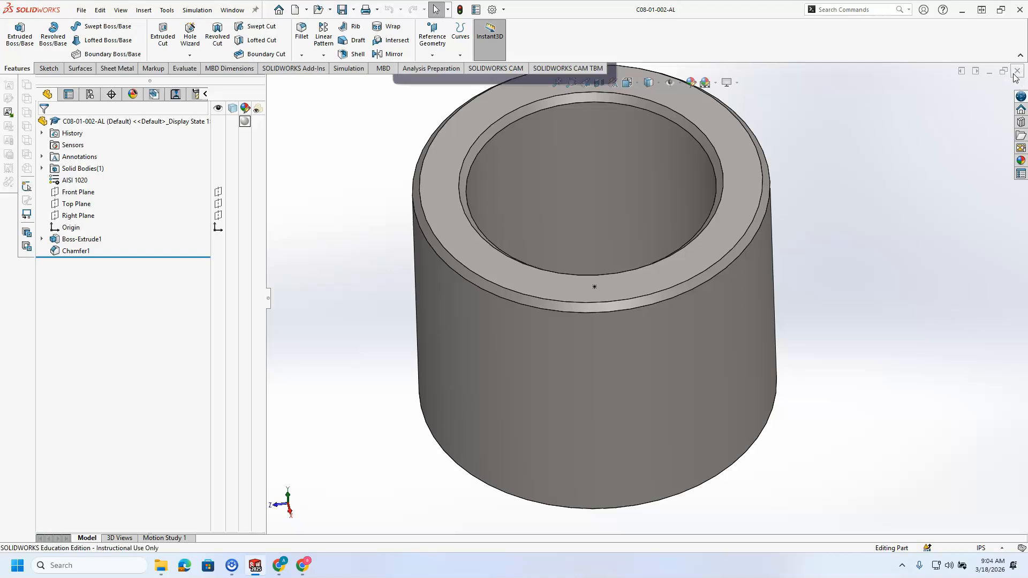
click(1016, 71)
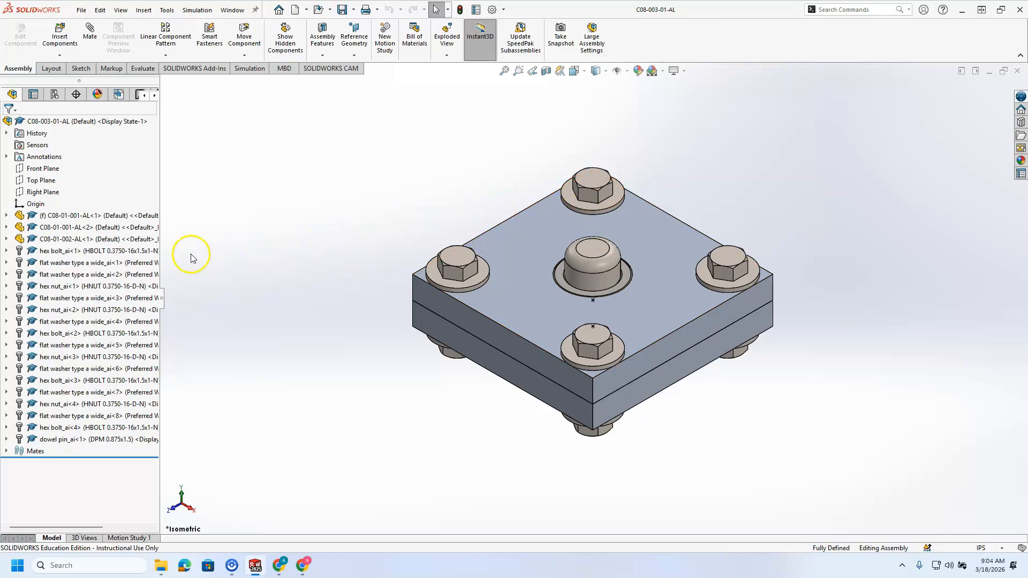
Step: Add a Toolbox part number STANDARD with description HBOLT 0.3750-16x1.5x1-N to the first hex bolt and accept the configuration
right_click(56, 251)
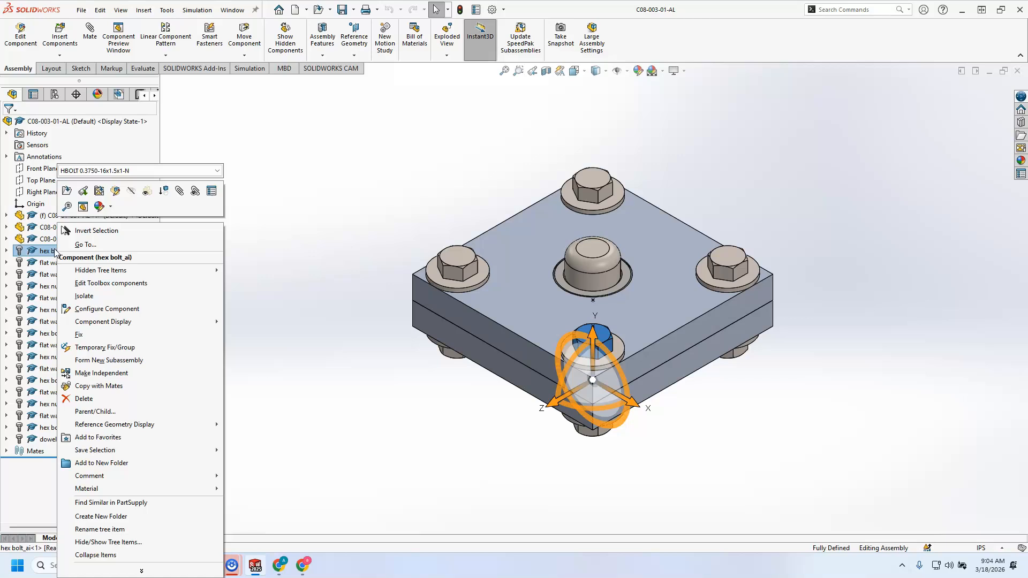
click(104, 284)
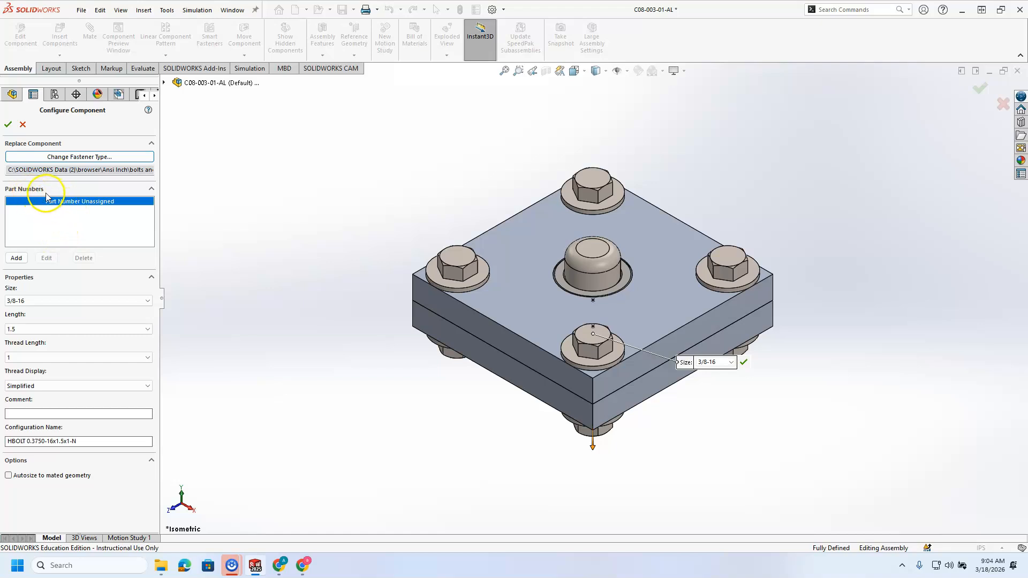
click(16, 258)
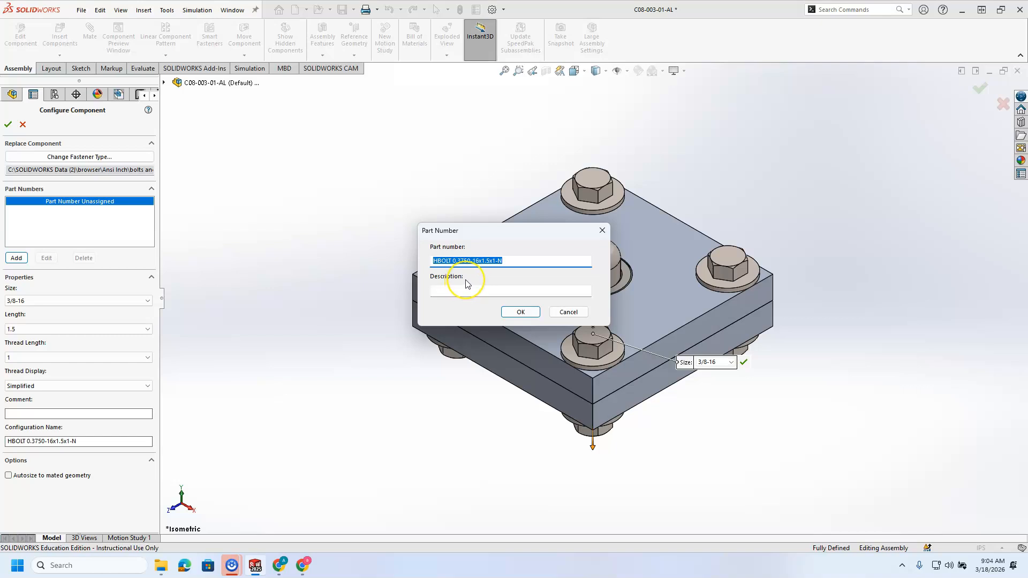
click(469, 260)
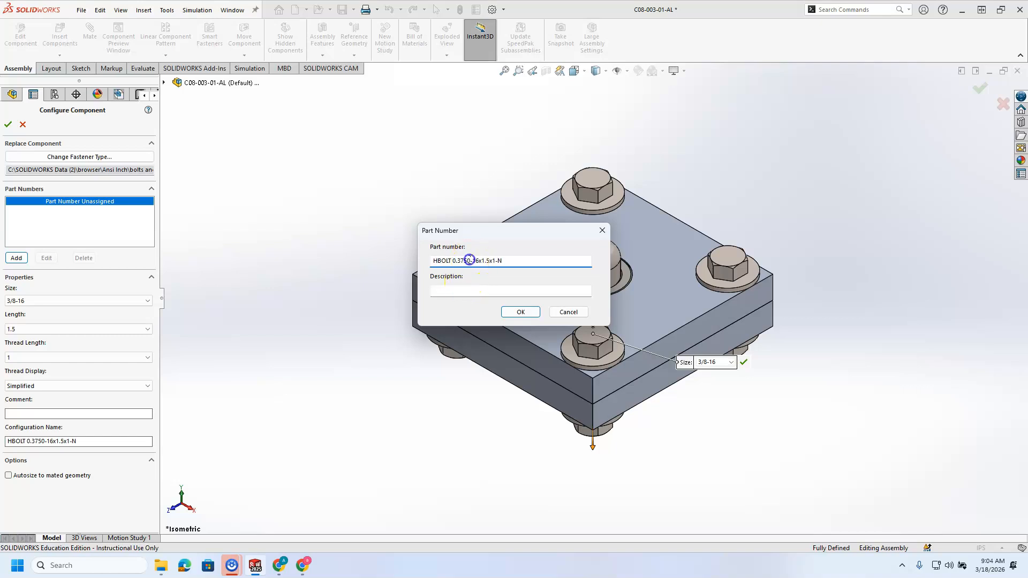
drag(523, 260, 441, 262)
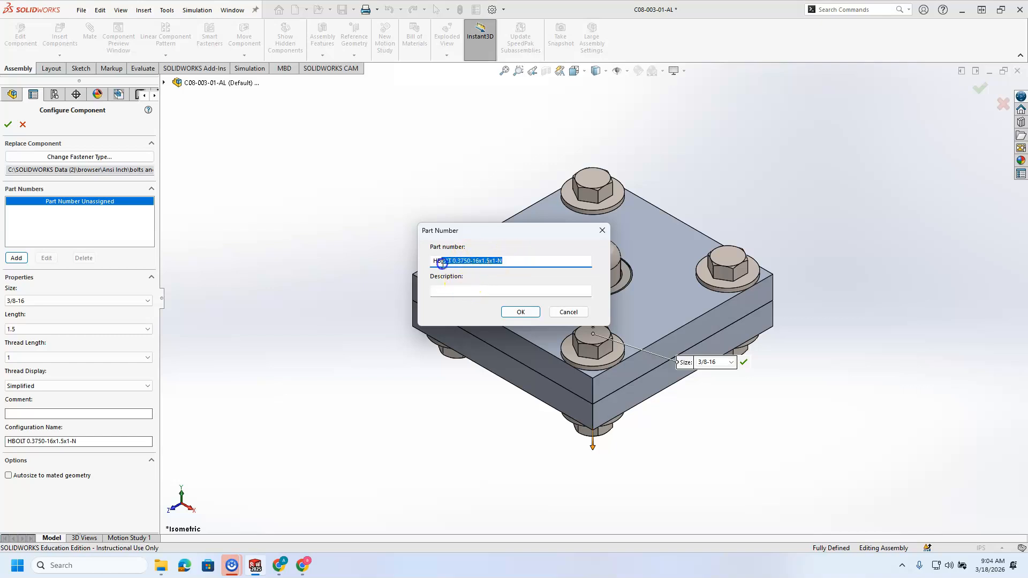
click(437, 288)
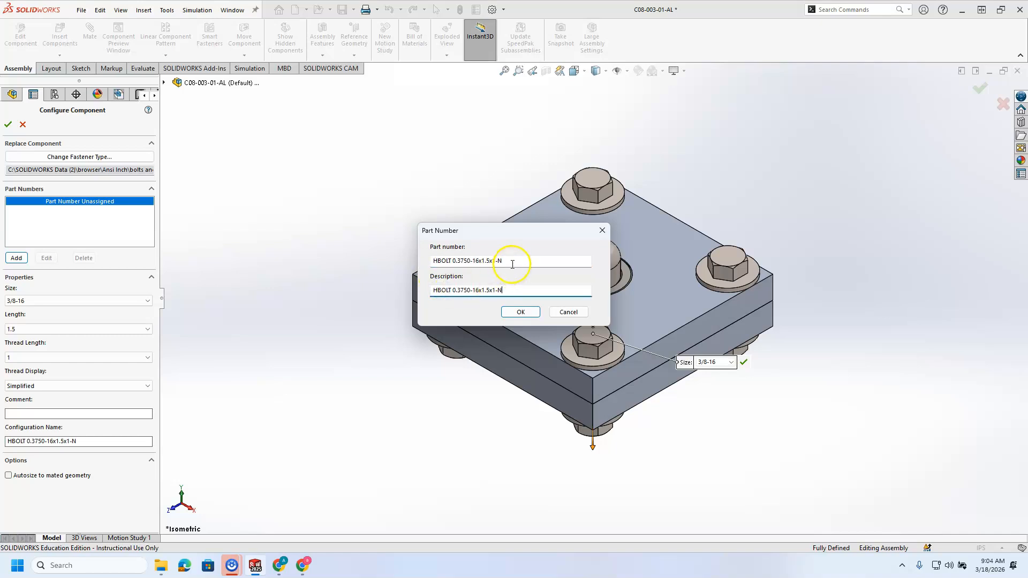
drag(509, 260, 459, 270)
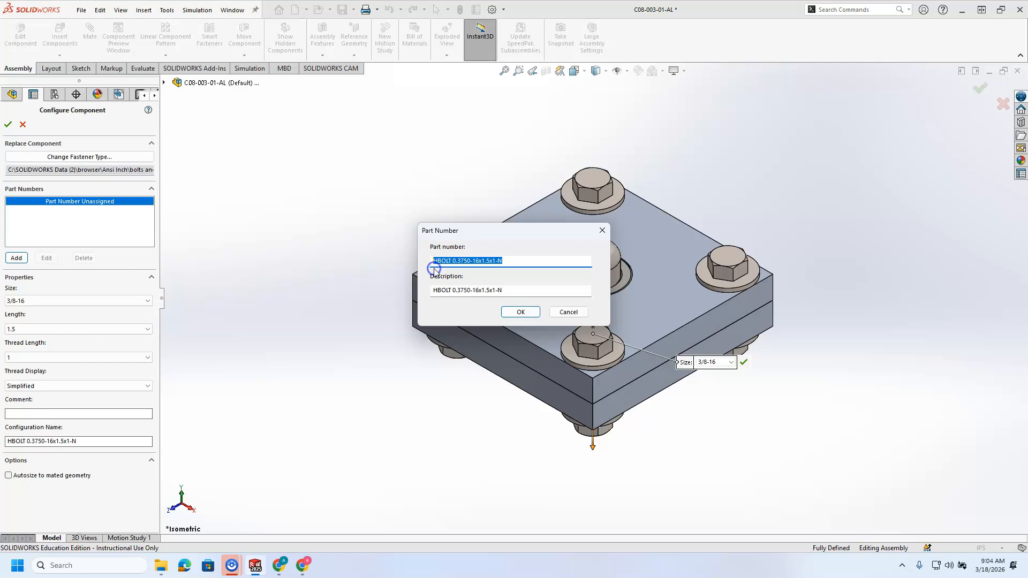
text(STANDARD)
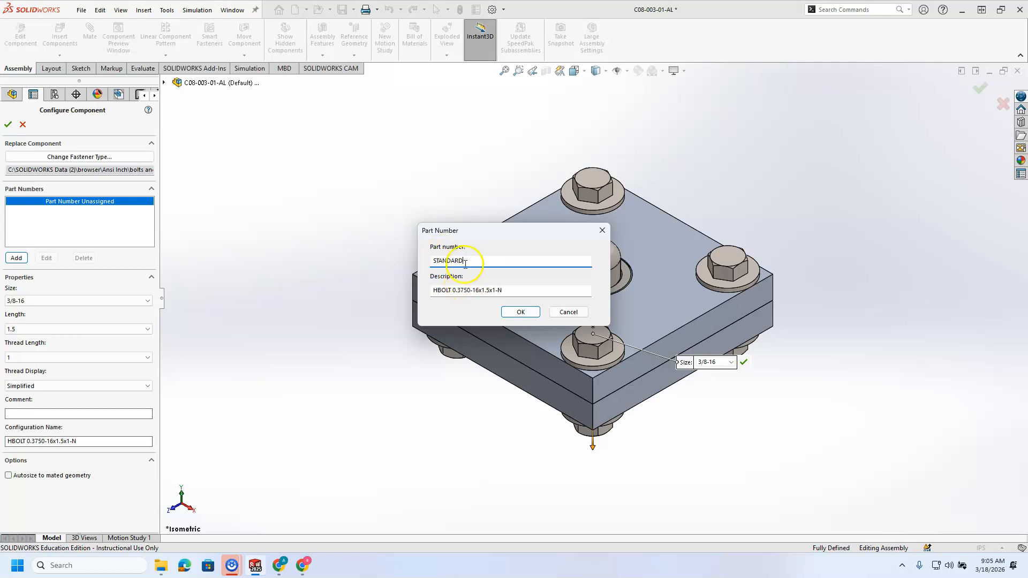
click(516, 312)
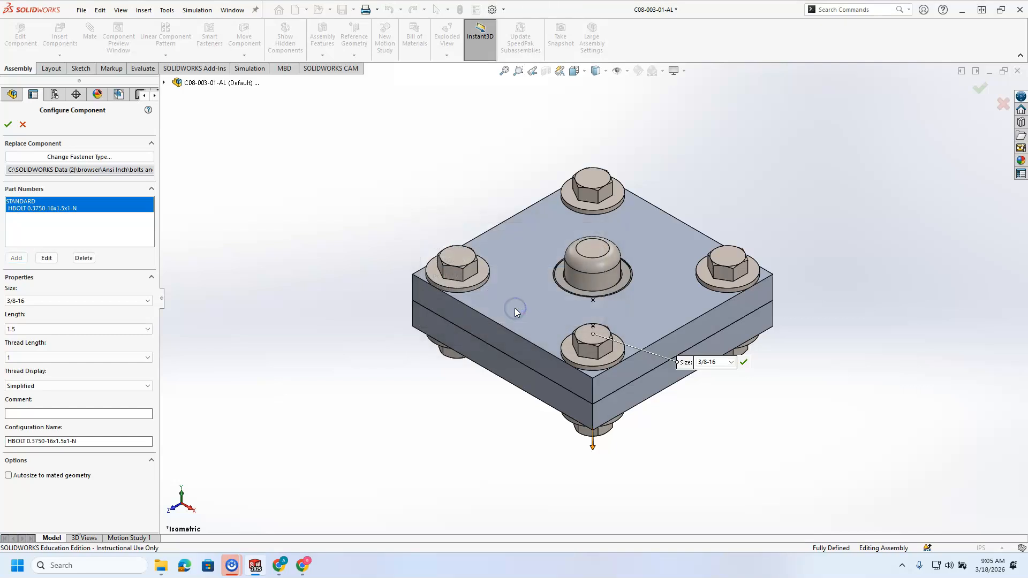
click(8, 127)
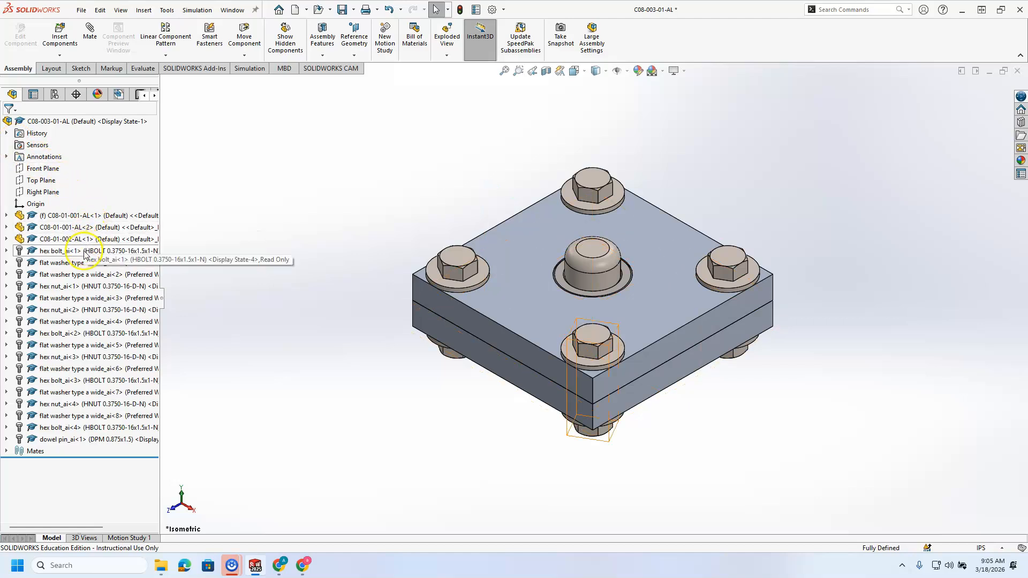
Step: Add a Toolbox part number STANDARD with description Preferred Wide FW 0.375 to the first flat washer and accept the configuration
click(74, 262)
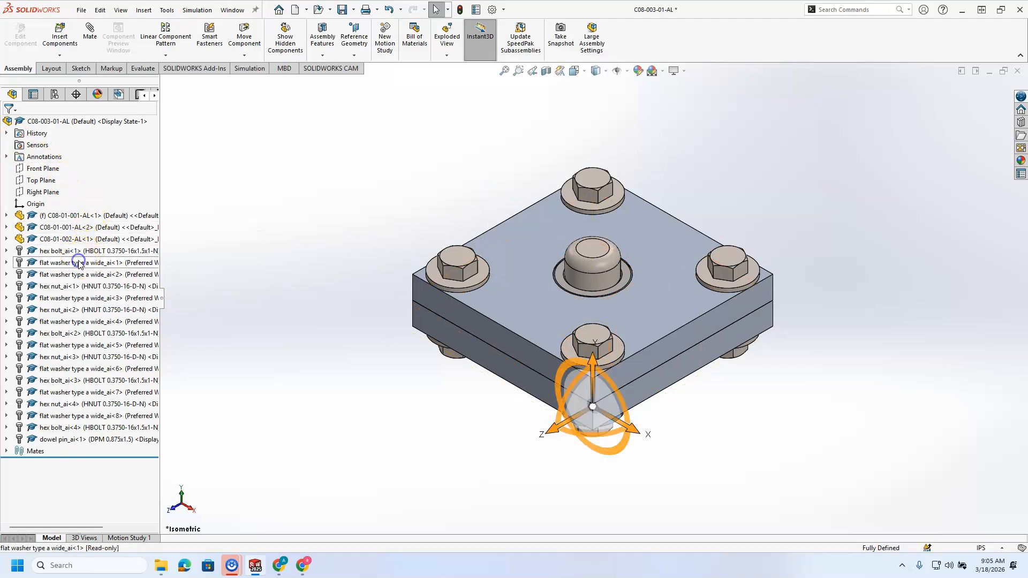
right_click(75, 262)
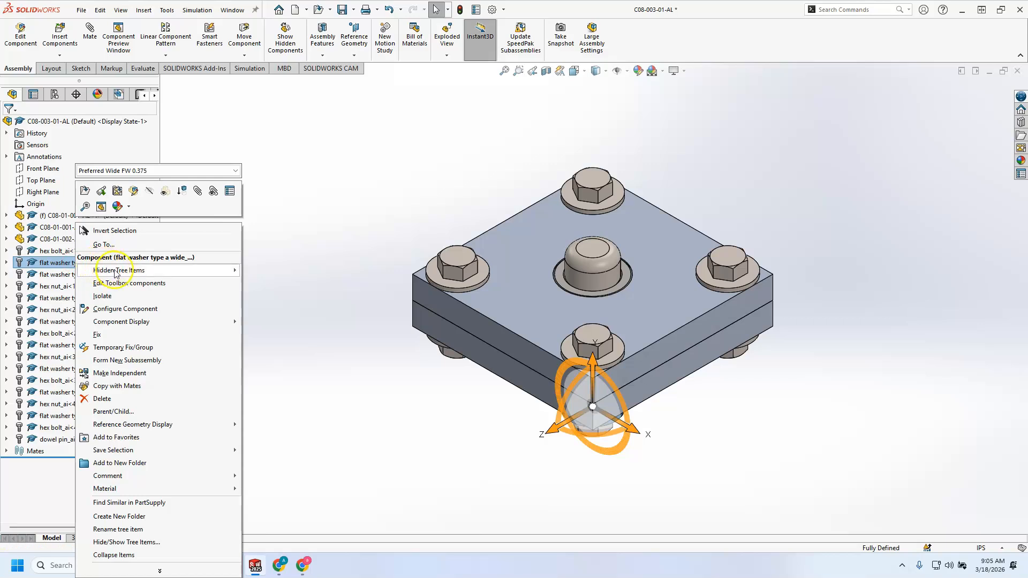
click(127, 282)
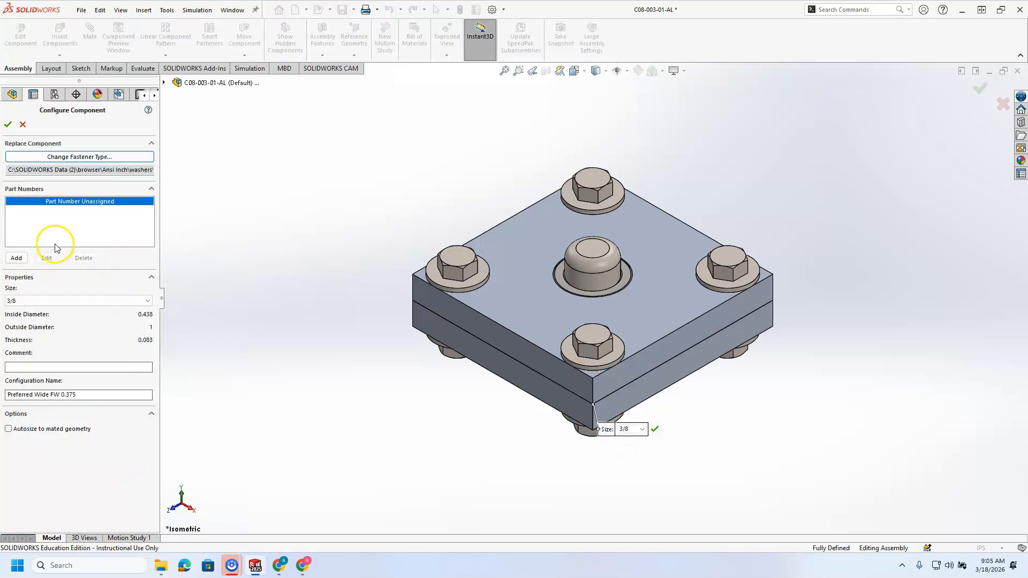
click(16, 258)
key(ctrl+c)
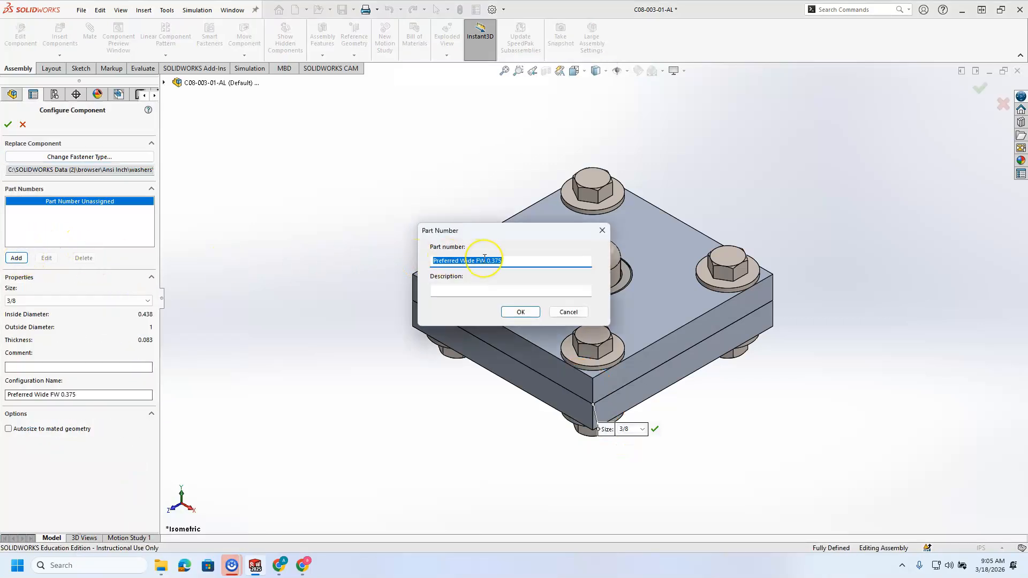
click(450, 284)
key(ctrl+v)
double_click(506, 262)
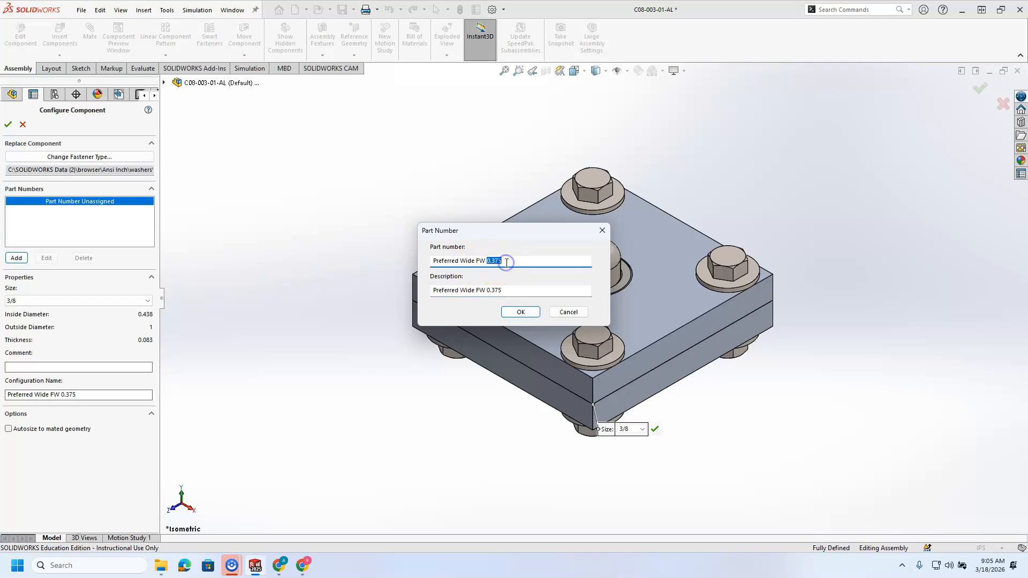
drag(506, 262, 428, 268)
text(STANDARD)
click(520, 311)
click(8, 124)
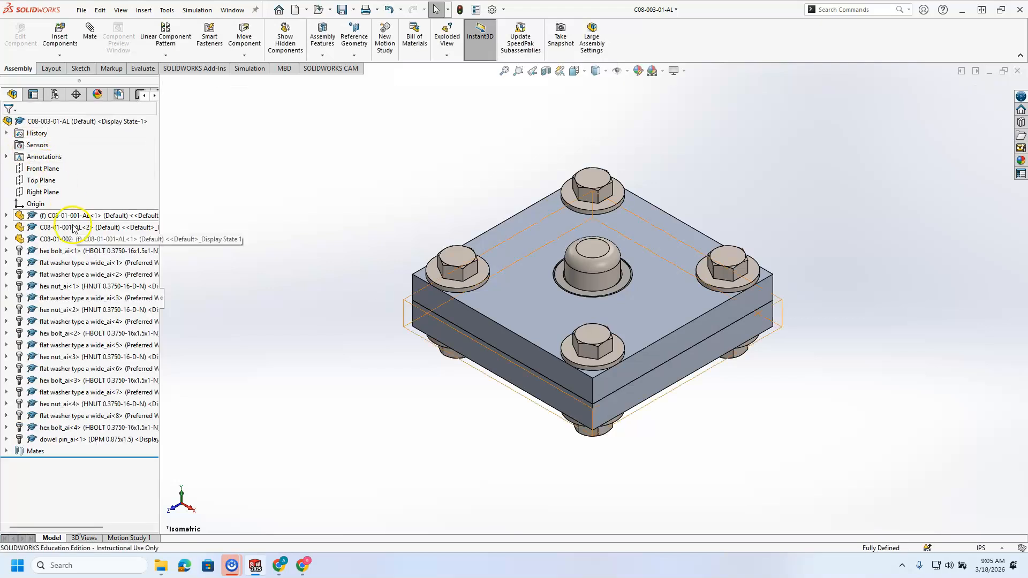
click(62, 310)
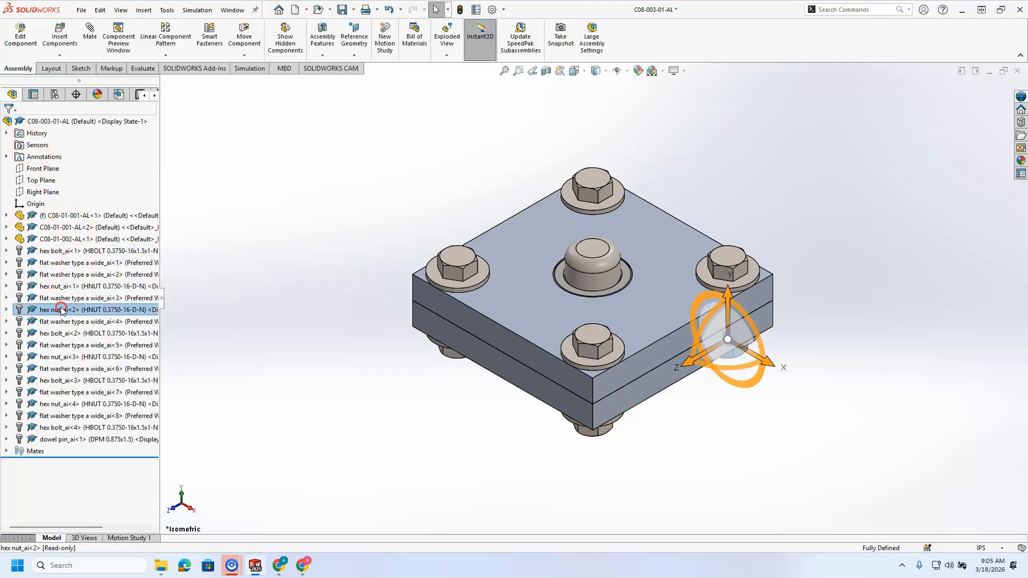
right_click(61, 310)
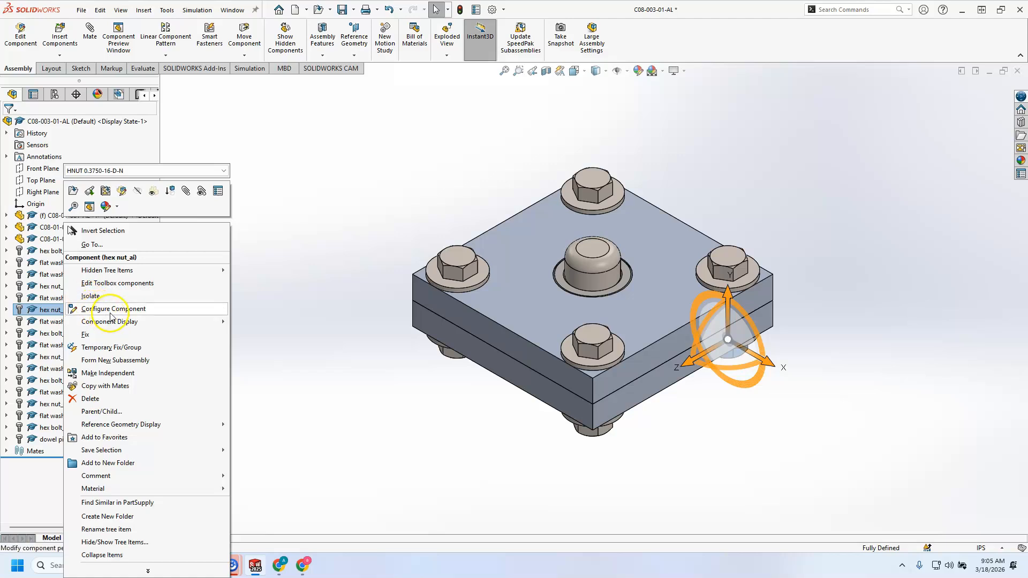
click(92, 309)
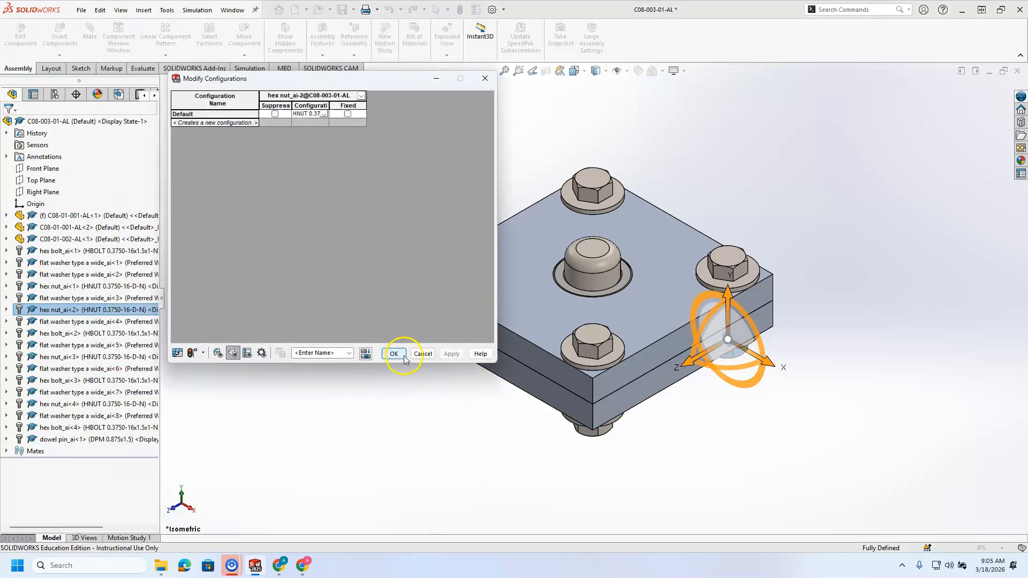
click(421, 353)
Step: Add a Toolbox part number STANDARD with description HNUT 0.3750-16-D-N to the second hex nut and accept the configuration
right_click(101, 312)
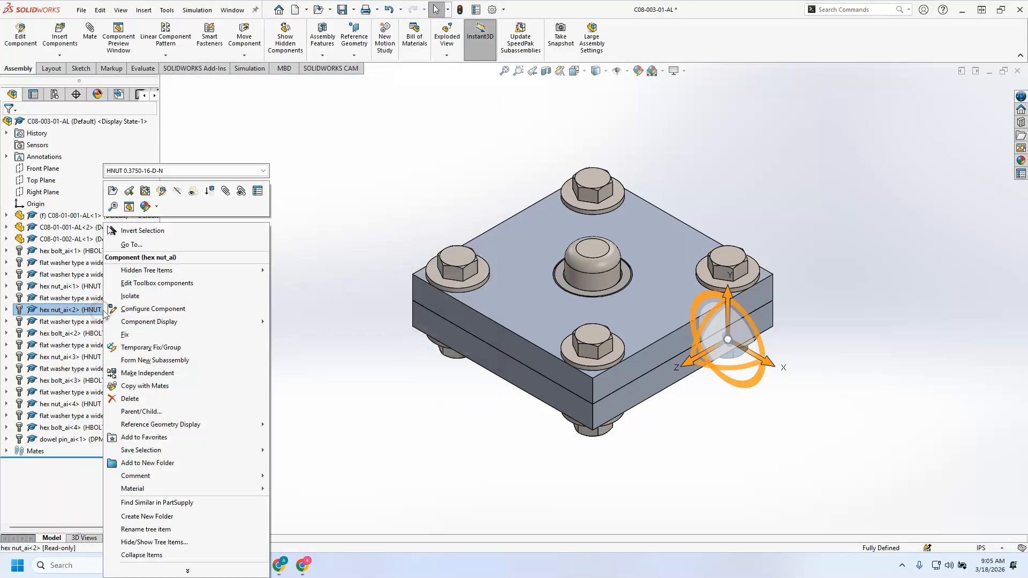
click(126, 284)
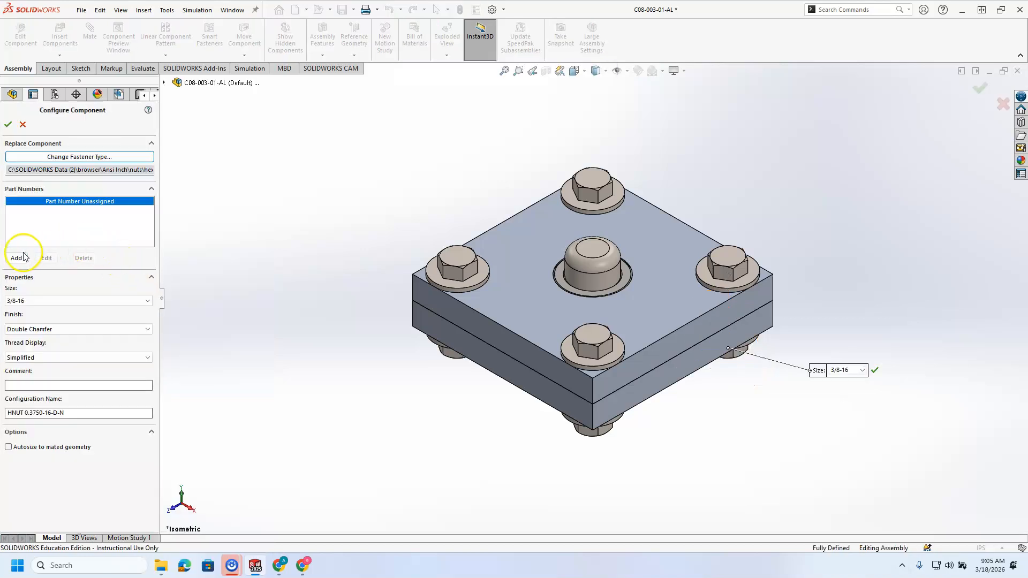
click(16, 258)
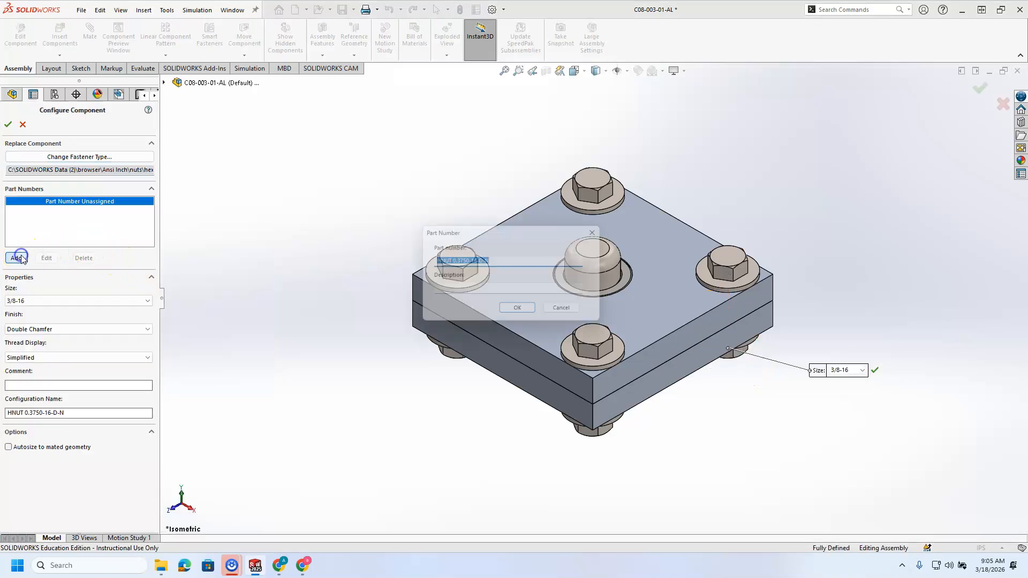
click(479, 262)
drag(489, 262, 395, 266)
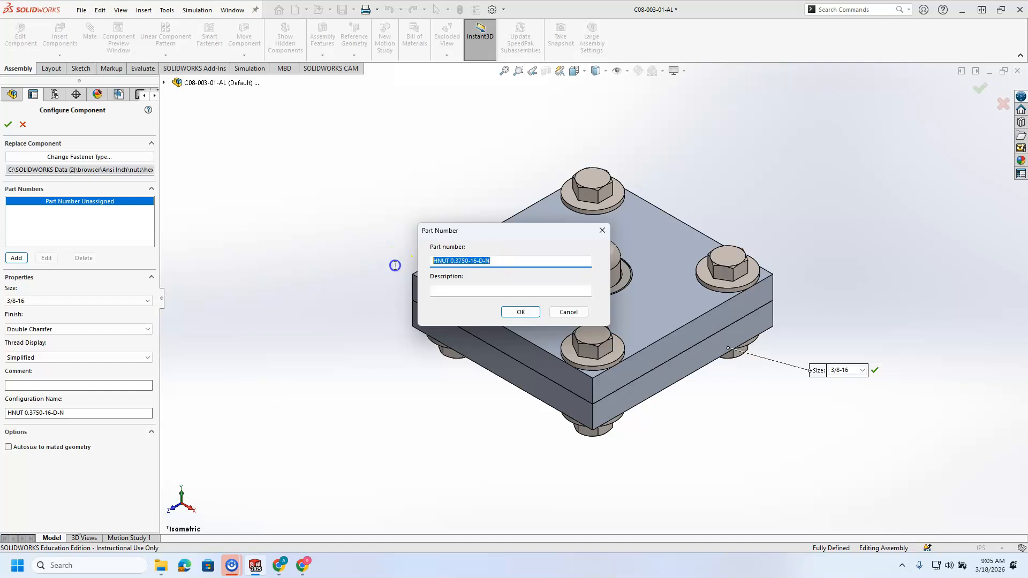
key(ctrl+c)
click(453, 290)
key(ctrl+v)
drag(500, 264, 440, 268)
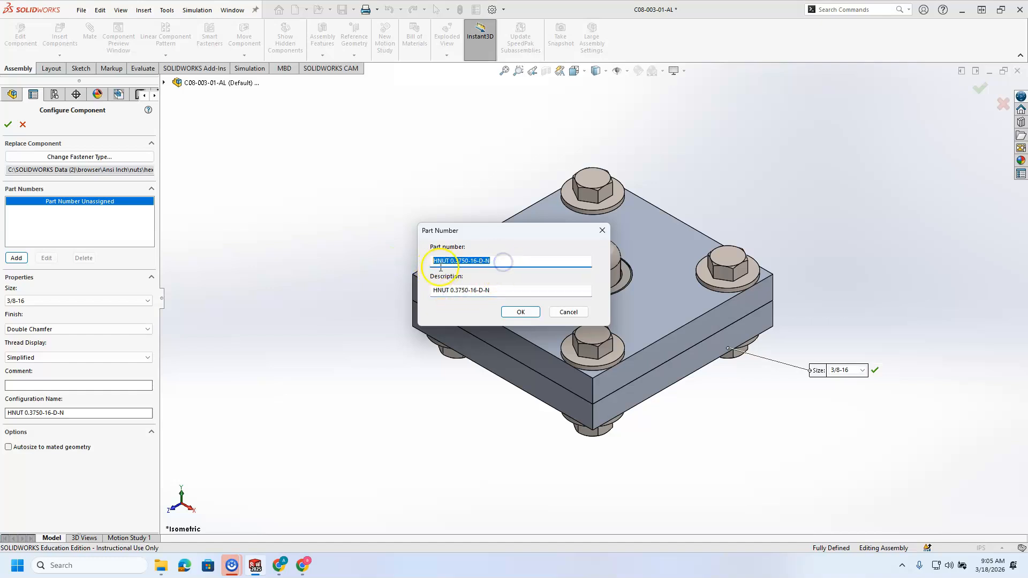
text(STANDARD)
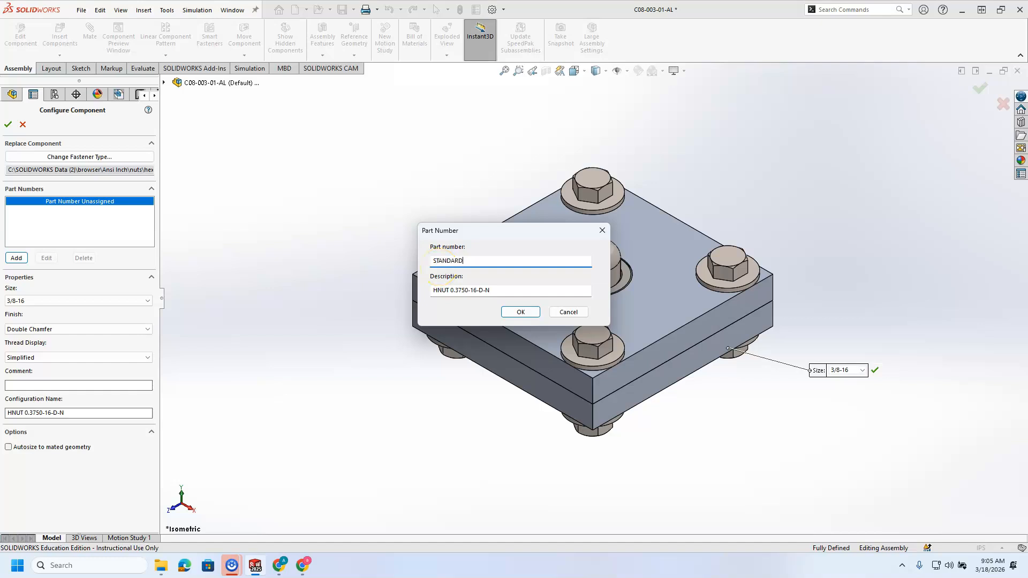
click(520, 312)
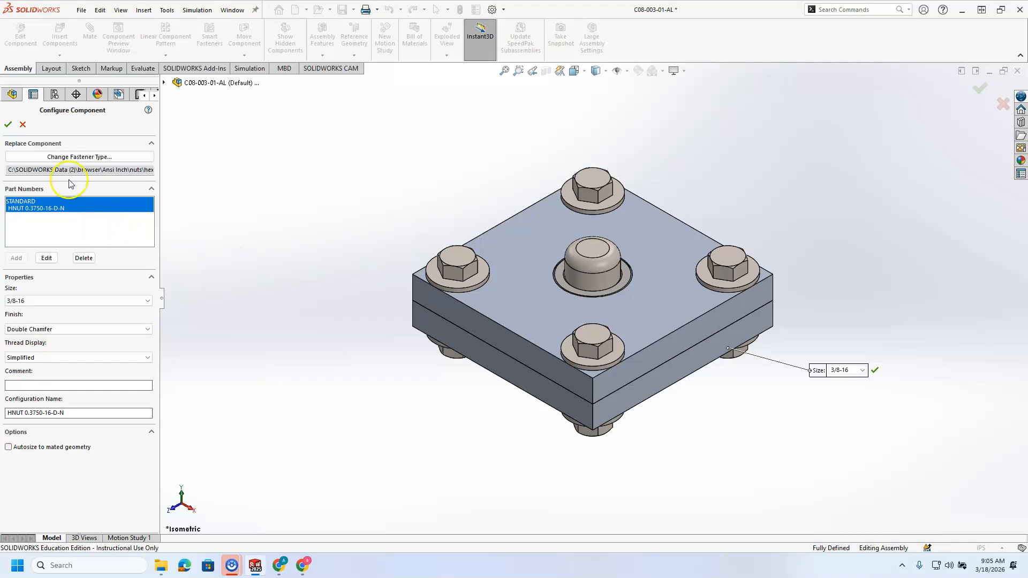
click(20, 127)
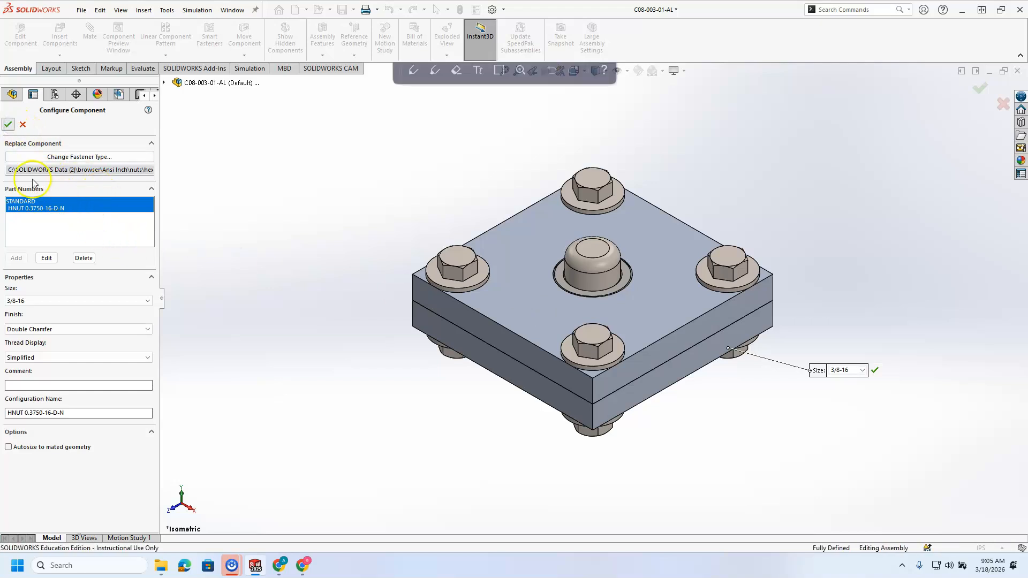
Step: Add a Toolbox part number STANDARD with description DPM 0.875x1.5 to the dowel pin, accept the configuration and save the assembly
click(64, 439)
right_click(72, 439)
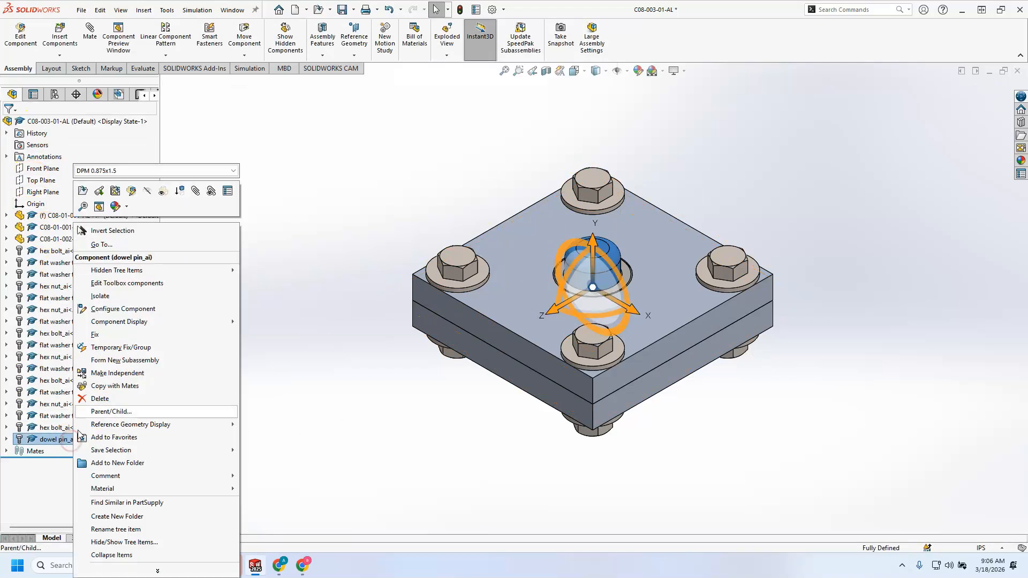
click(126, 283)
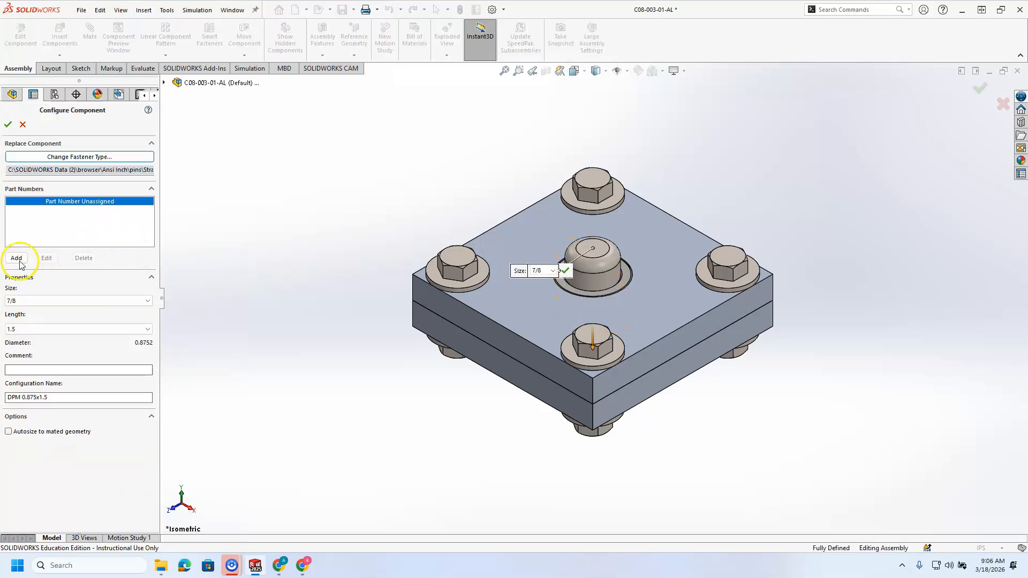
click(15, 259)
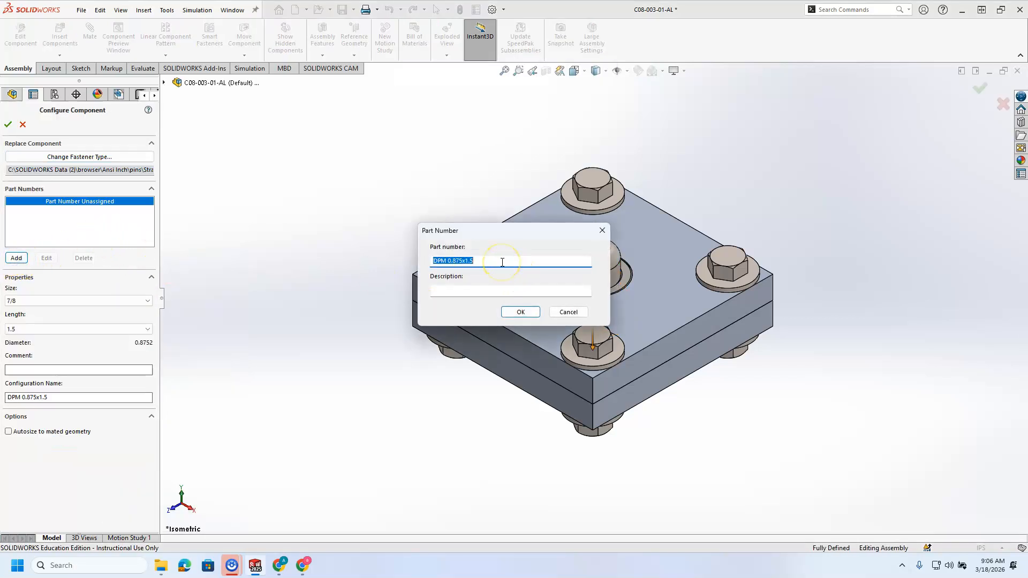
click(467, 290)
key(ctrl+v)
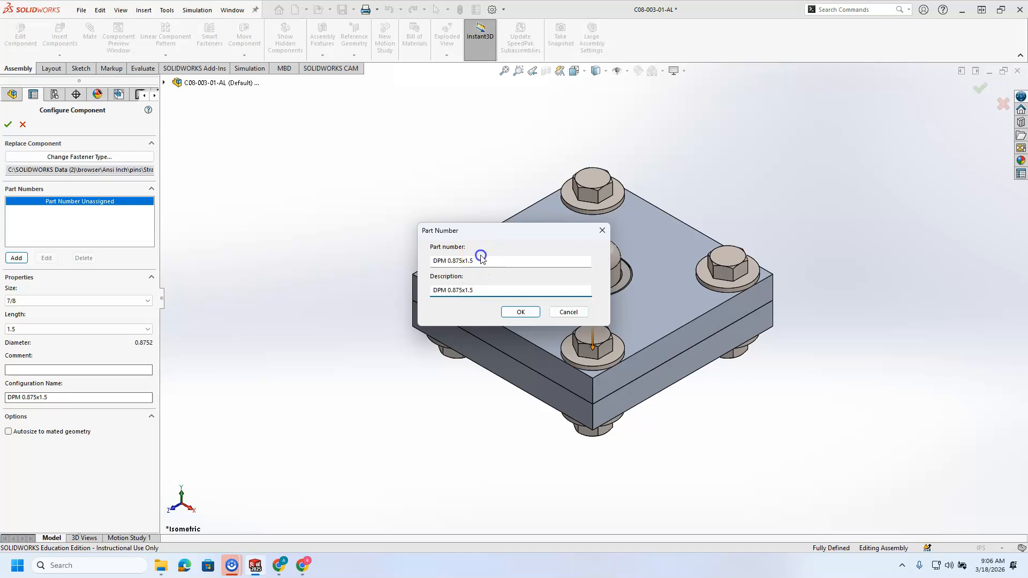
drag(481, 259, 434, 264)
text(STANDARD)
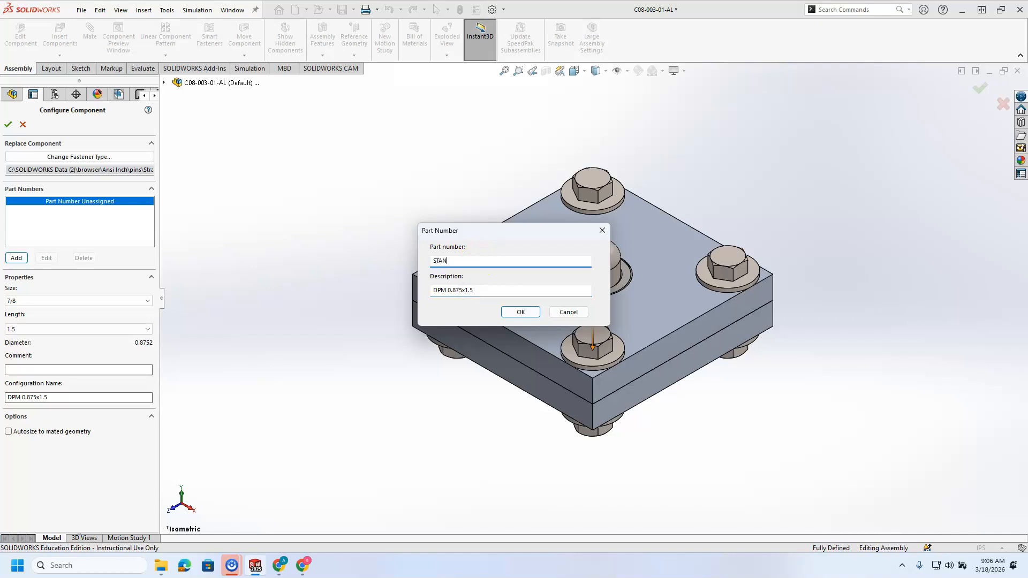
click(517, 313)
click(8, 124)
click(340, 10)
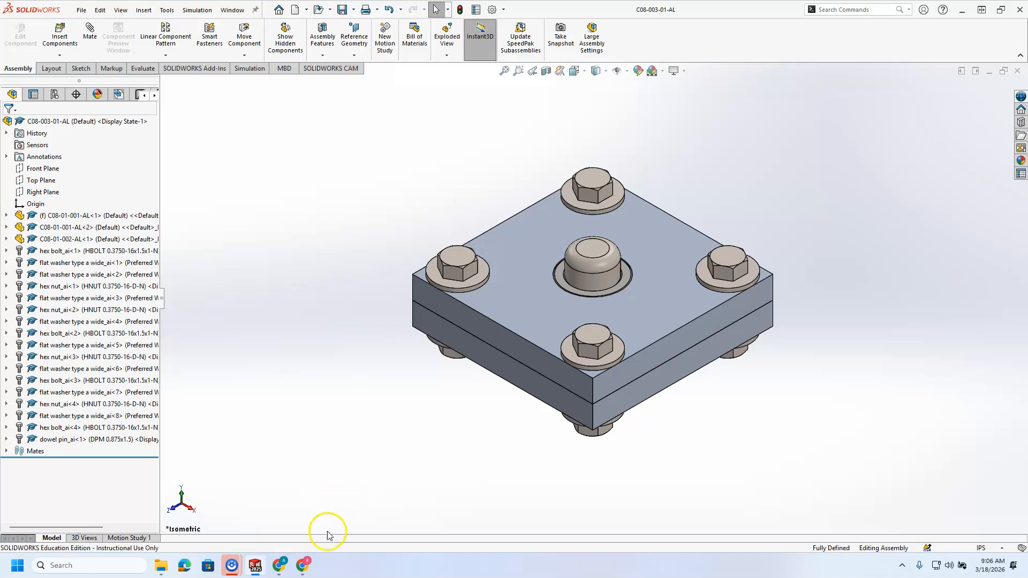
right_click(666, 262)
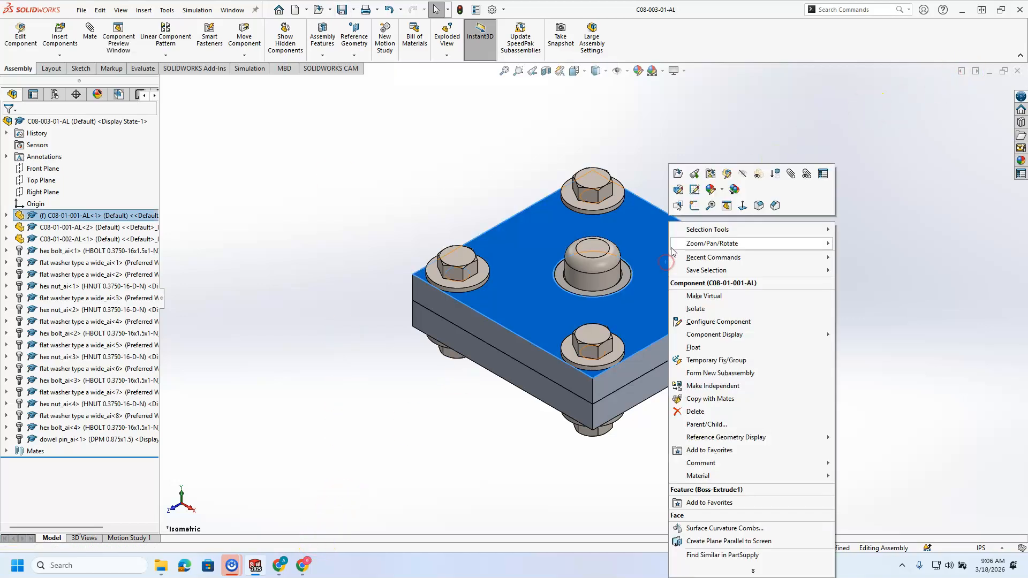
click(711, 174)
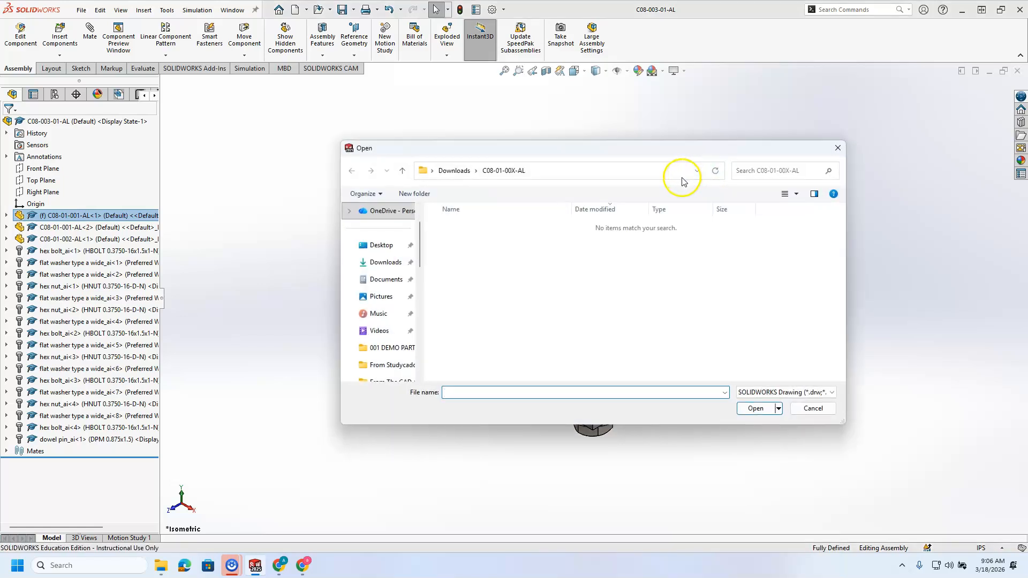
click(837, 148)
Step: Switch to the C08-003-01-AL drawing and override the hex bolt's and flat washer's material cells in the bill of materials with STANDARD
mouse_move(254, 563)
click(276, 538)
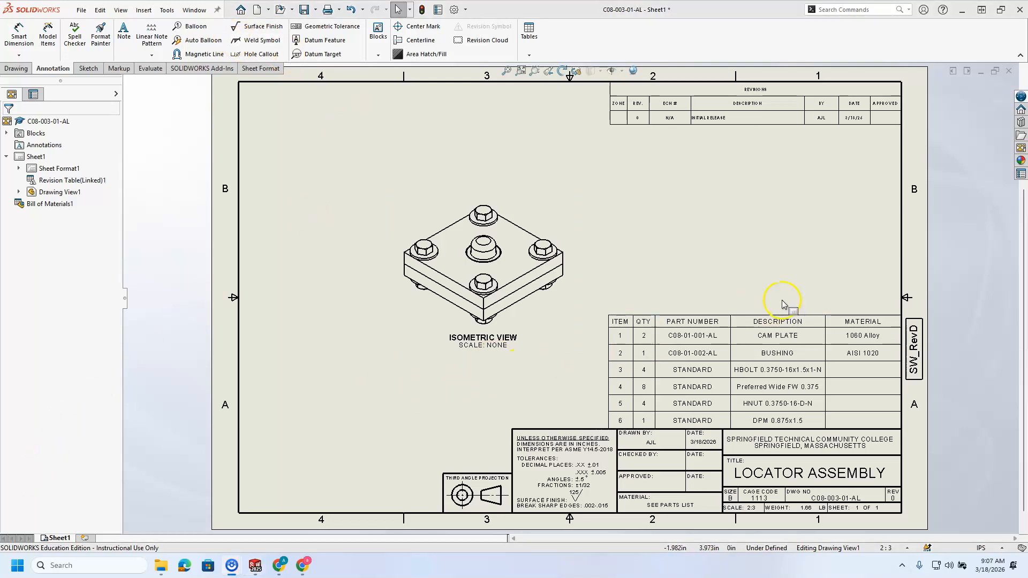
scroll(674, 241, down, 2)
scroll(710, 300, up, 2)
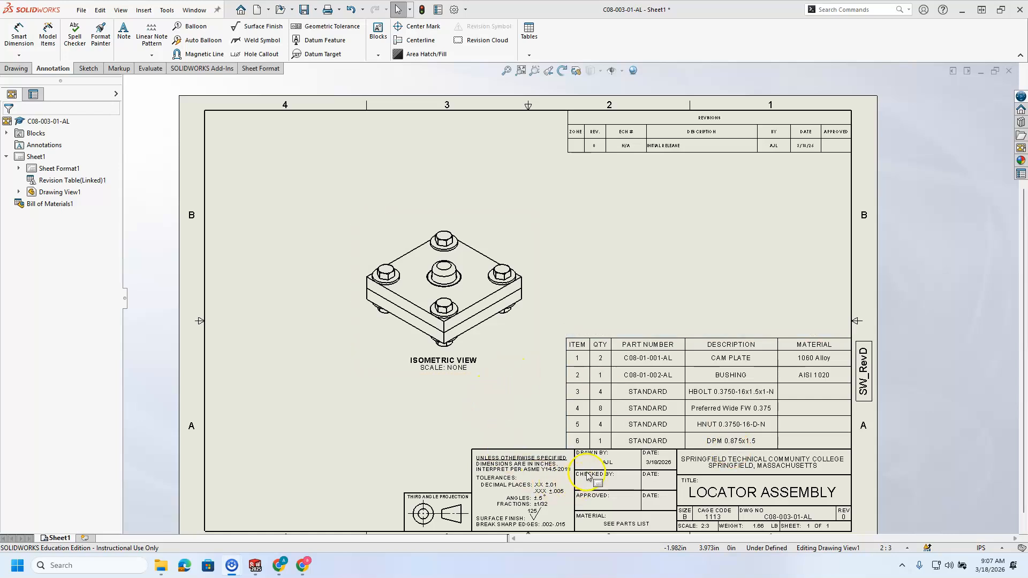
scroll(587, 475, up, 1)
scroll(742, 493, down, 2)
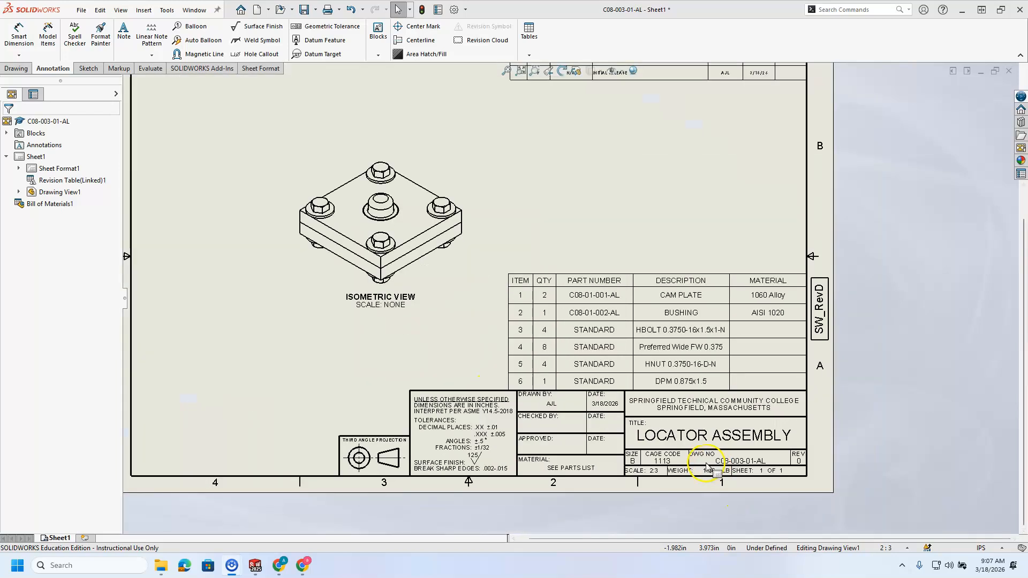
scroll(705, 465, down, 1)
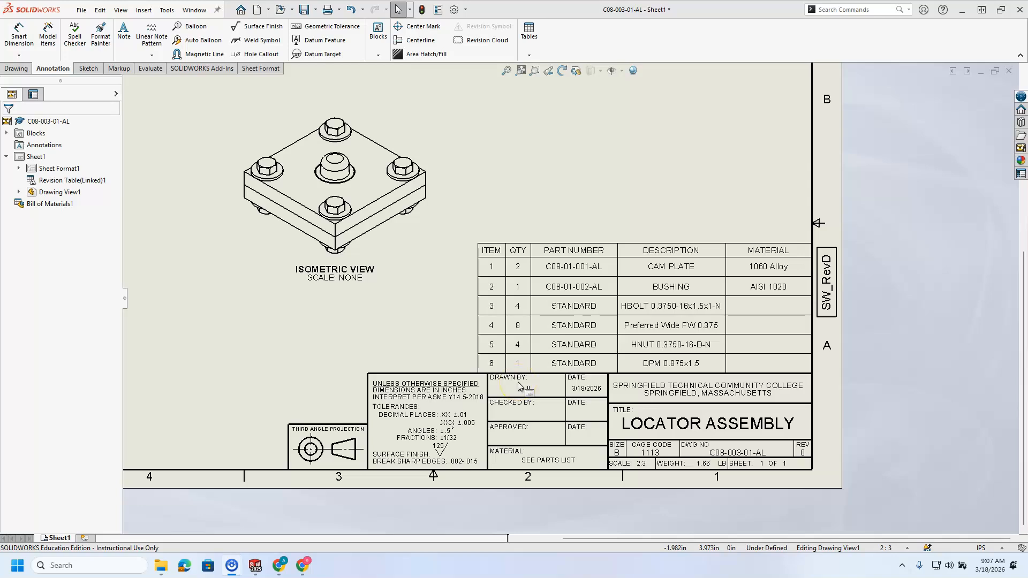
double_click(749, 310)
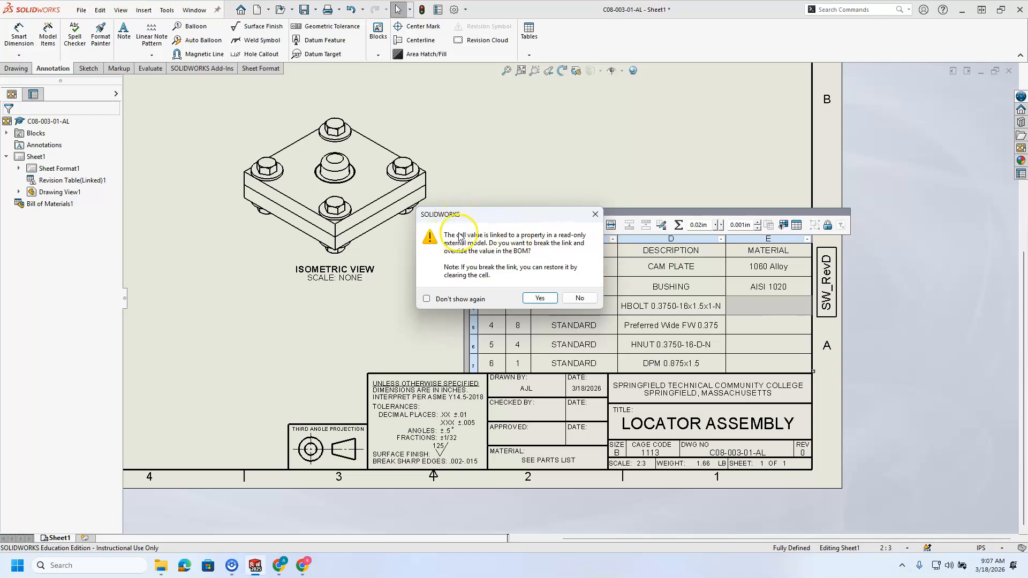
click(540, 298)
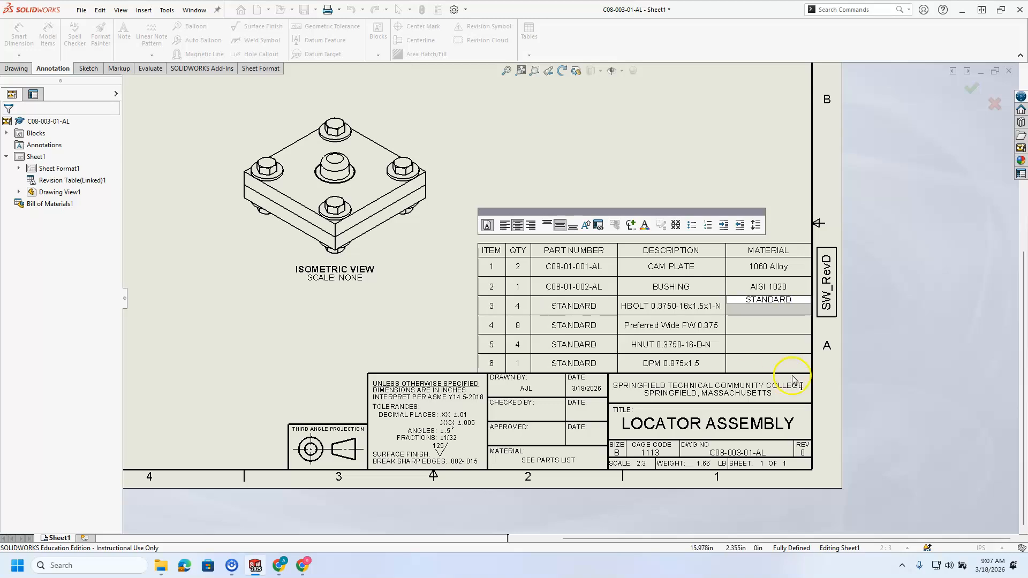
double_click(777, 332)
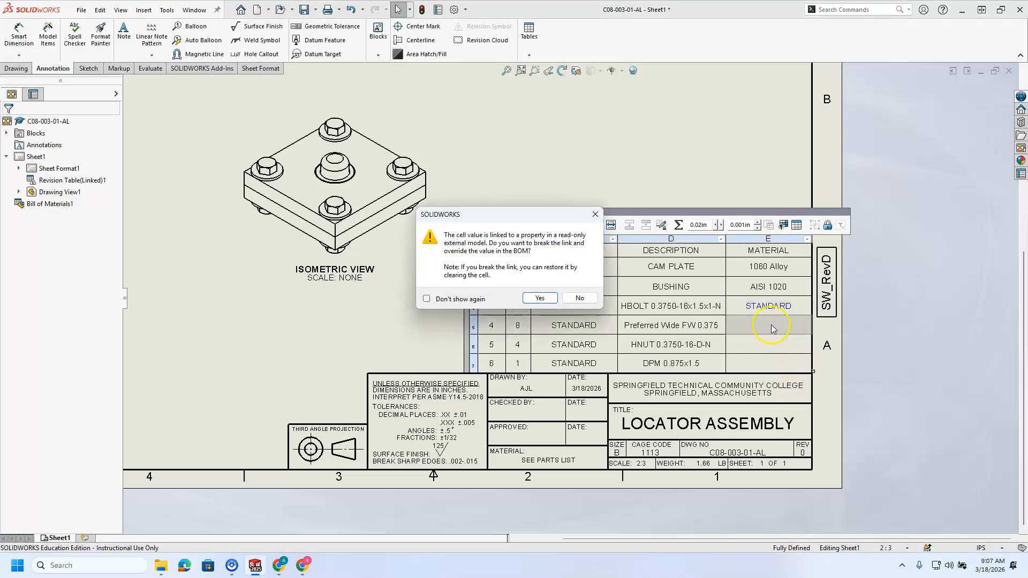
click(539, 299)
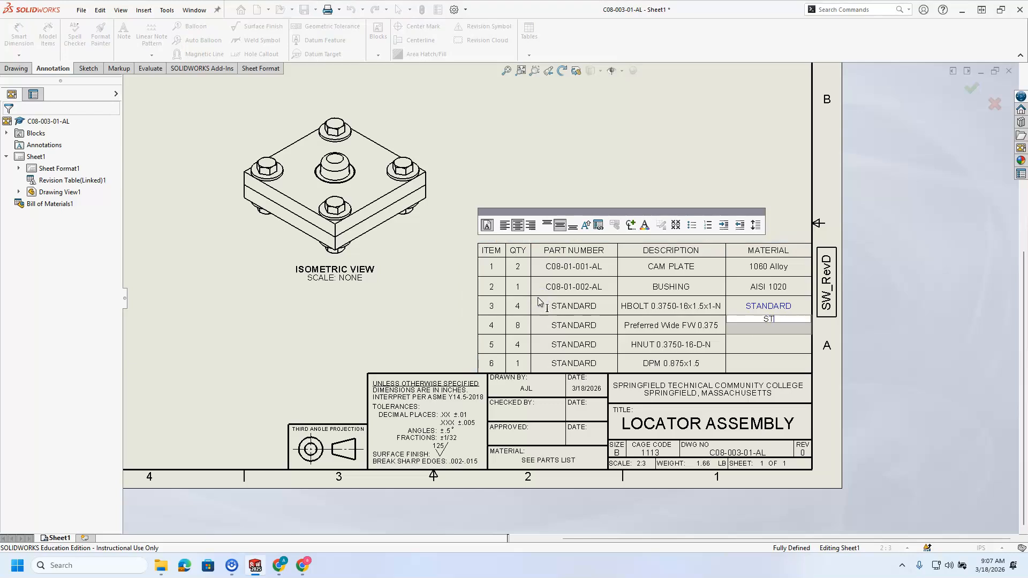
click(569, 297)
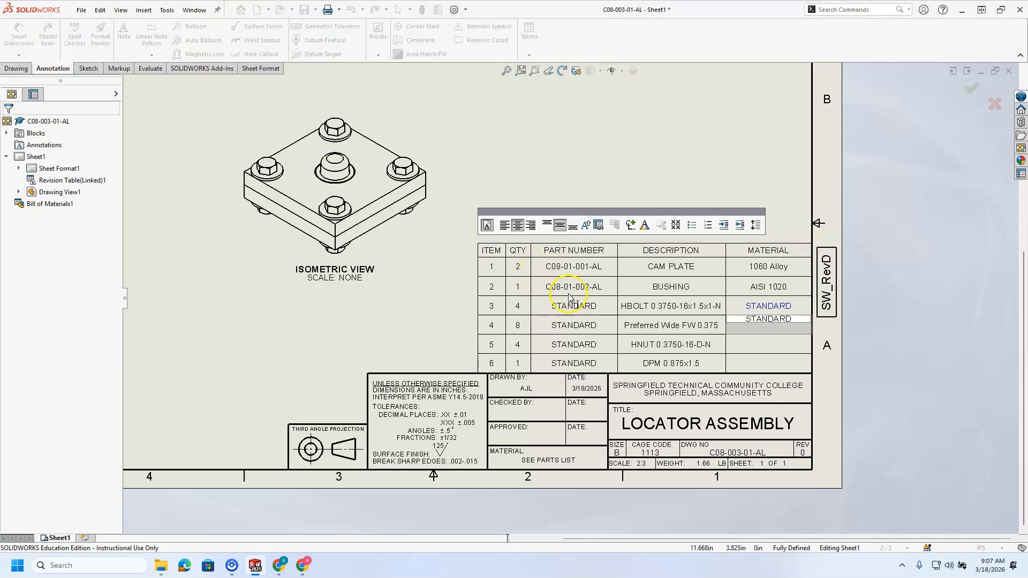
Step: Override the material cells of the hex nut and dowel pin in the bill of materials with STANDARD
double_click(764, 351)
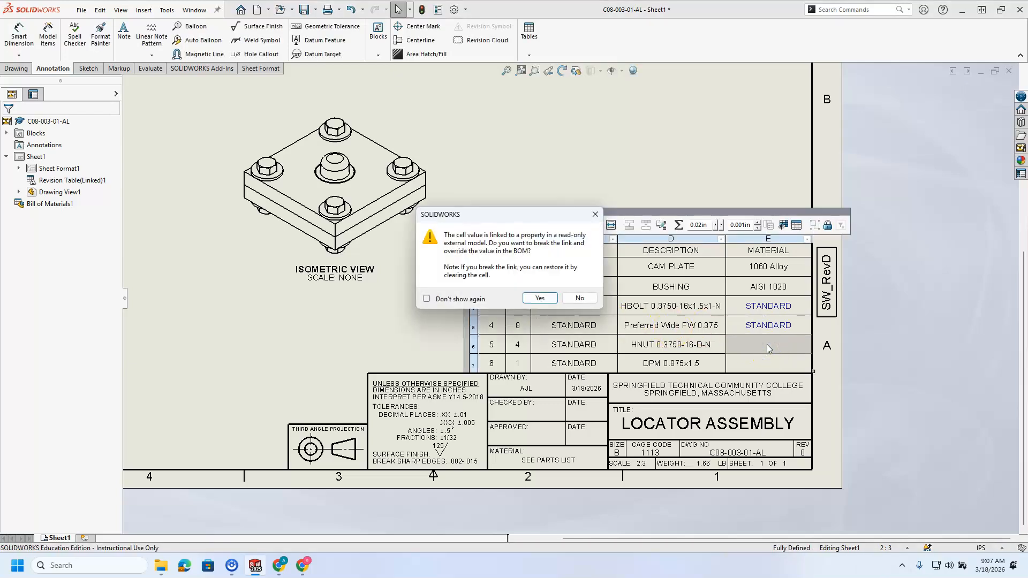
click(542, 299)
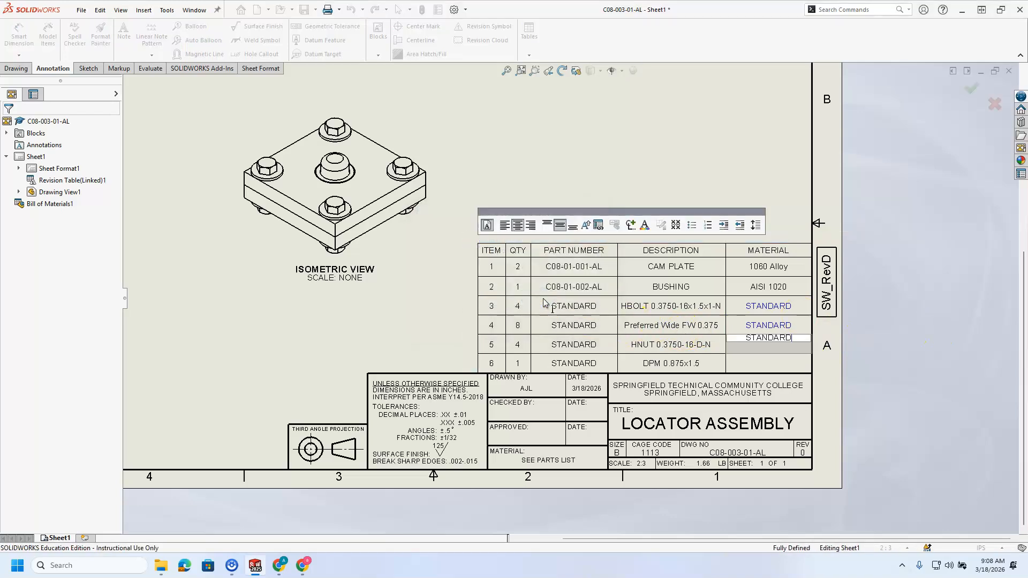
double_click(737, 362)
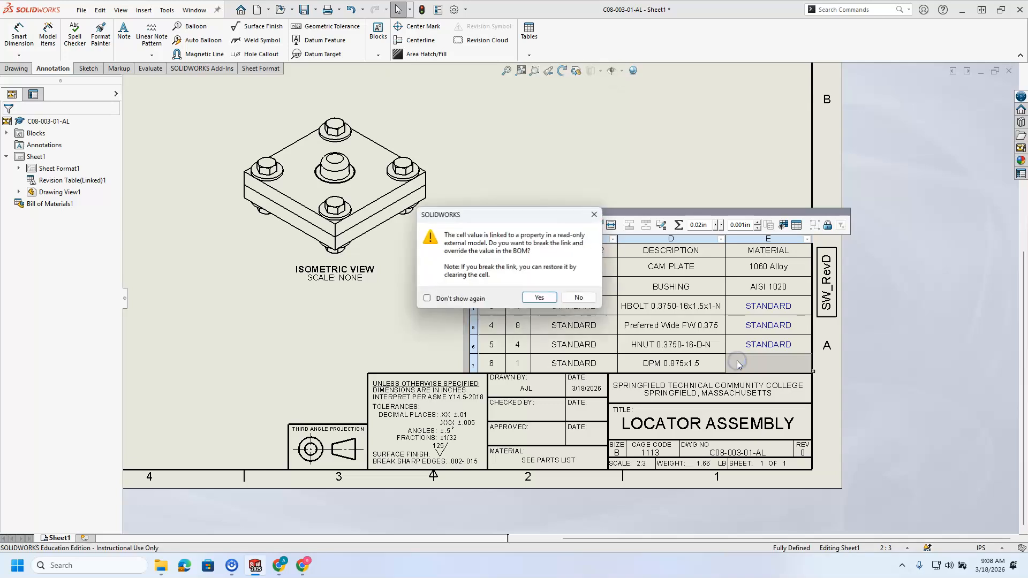
click(535, 297)
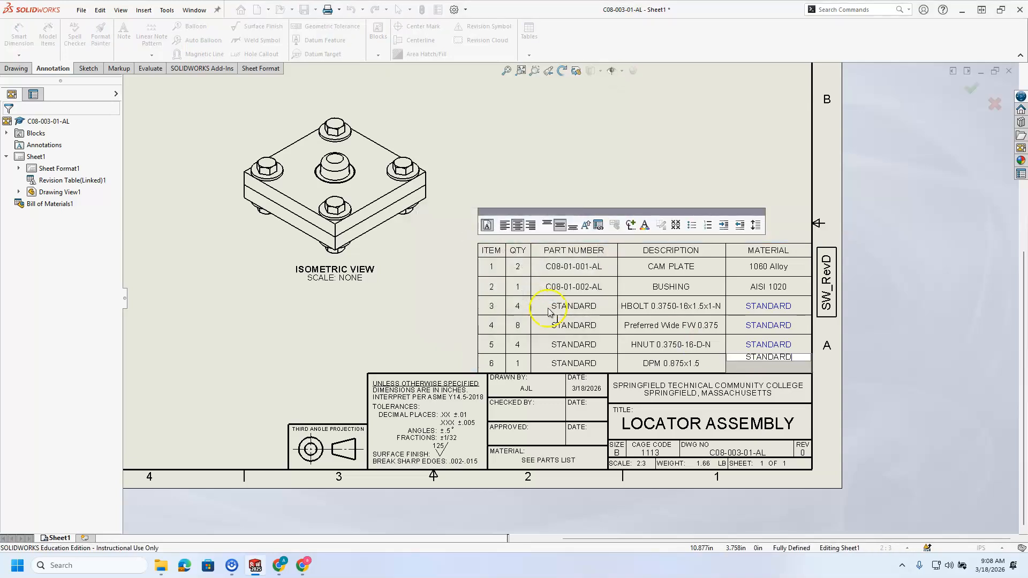
click(583, 176)
click(542, 188)
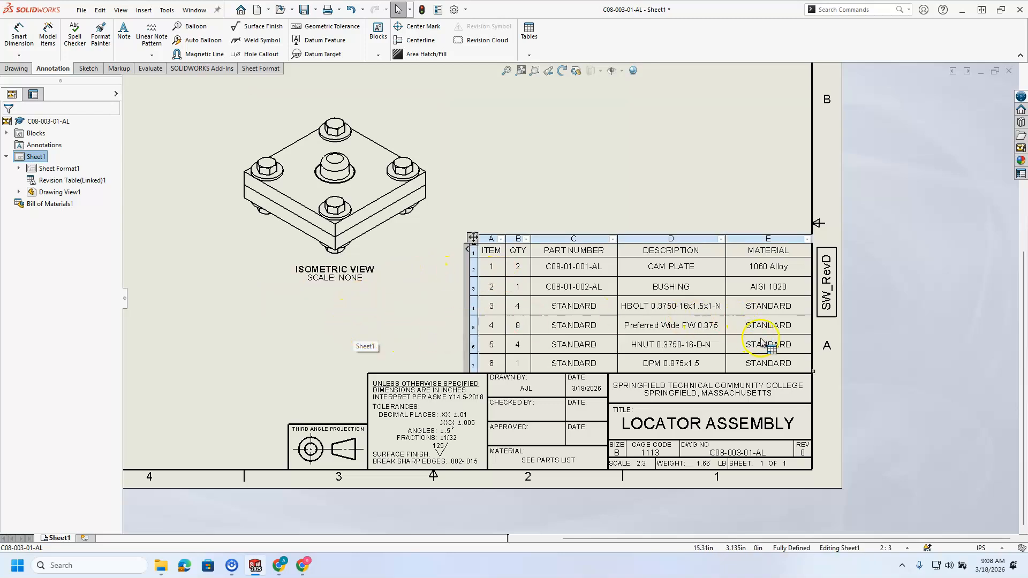
Step: Add a second drawing sheet and browse for its sheet format in the METemplates > Solidworks > STCC_English folder on the C: drive
scroll(367, 229, up, 5)
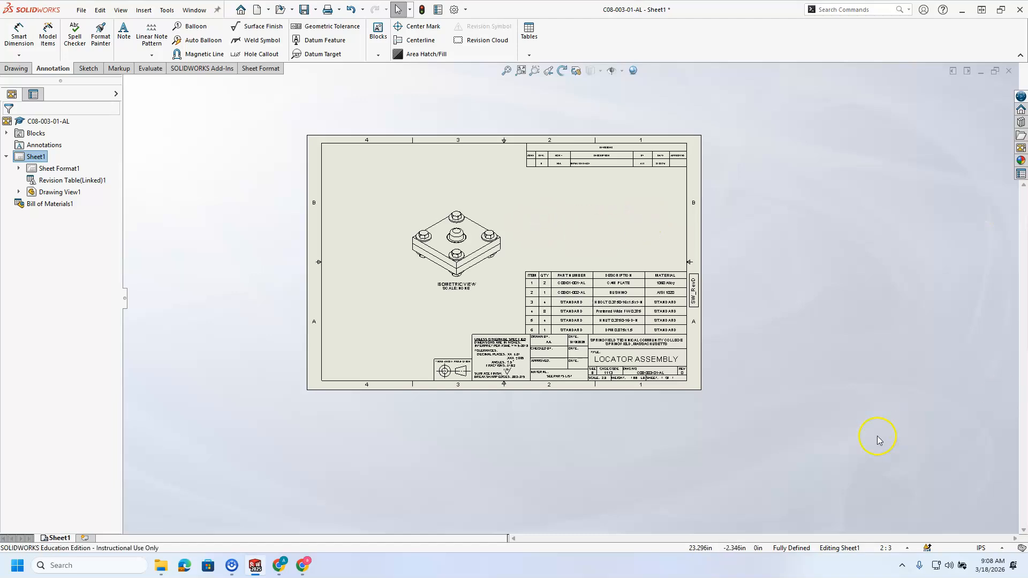
scroll(528, 251, down, 4)
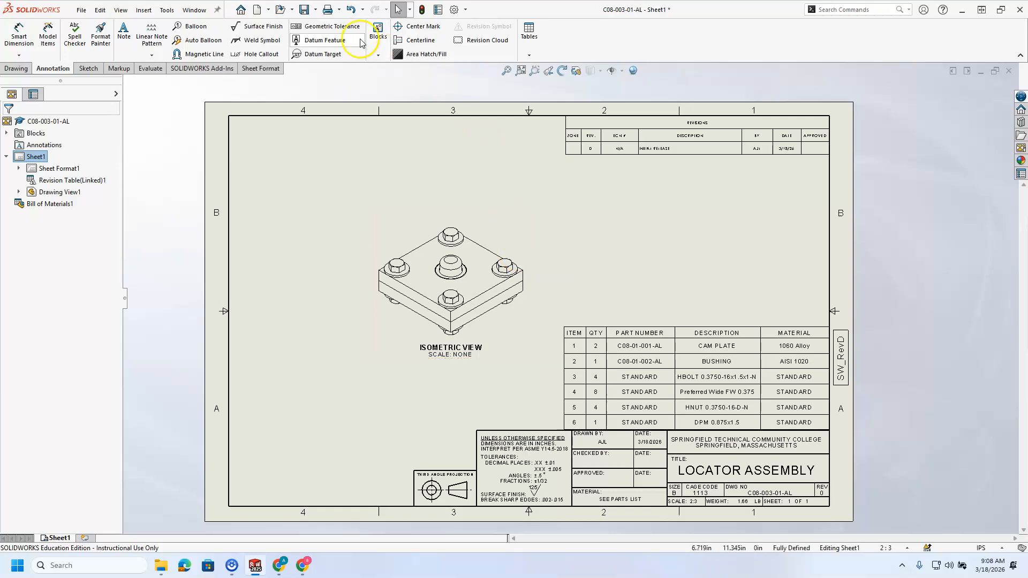
click(88, 538)
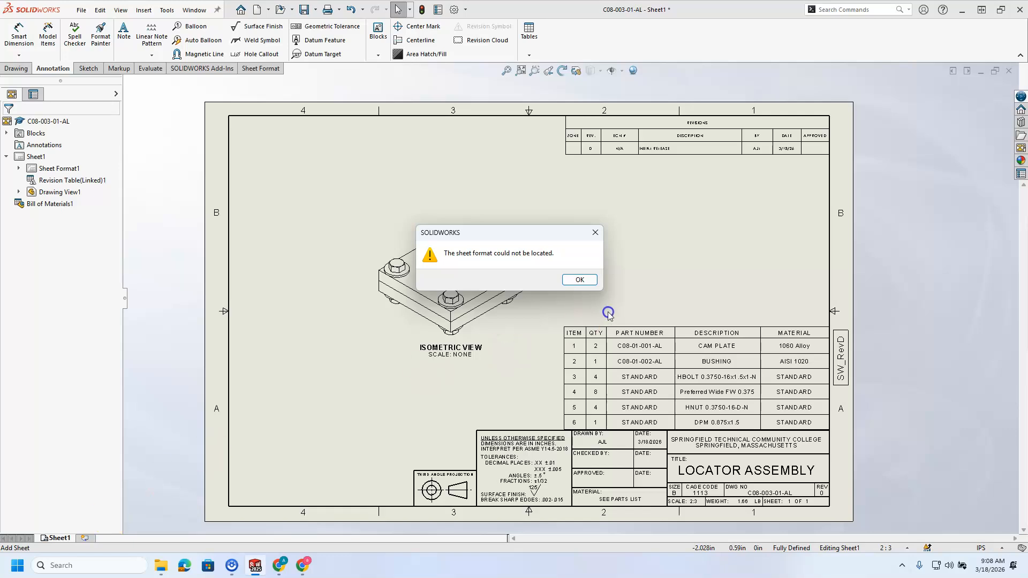
click(580, 280)
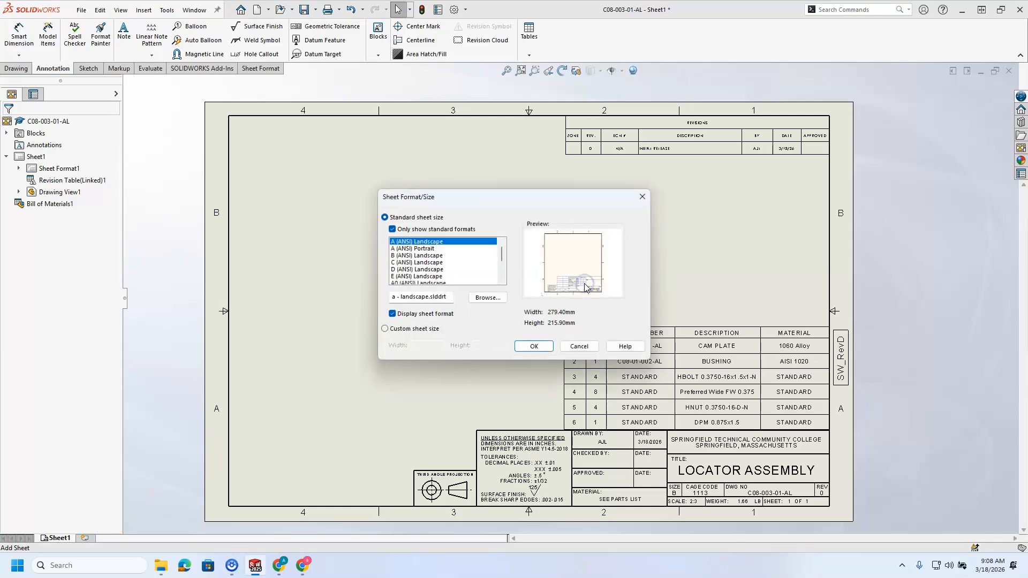
click(484, 298)
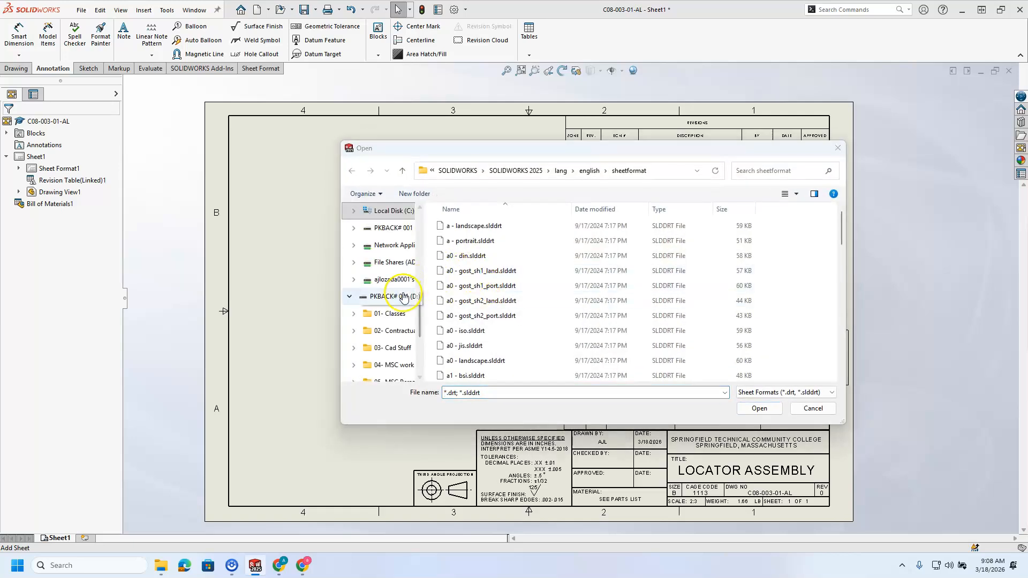
scroll(390, 297, up, 2)
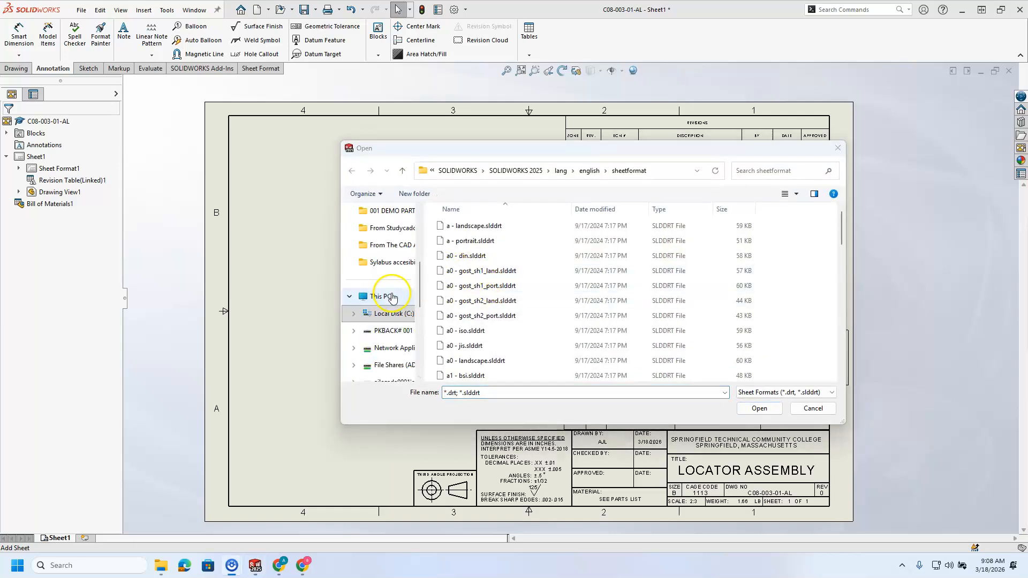
click(379, 317)
double_click(475, 242)
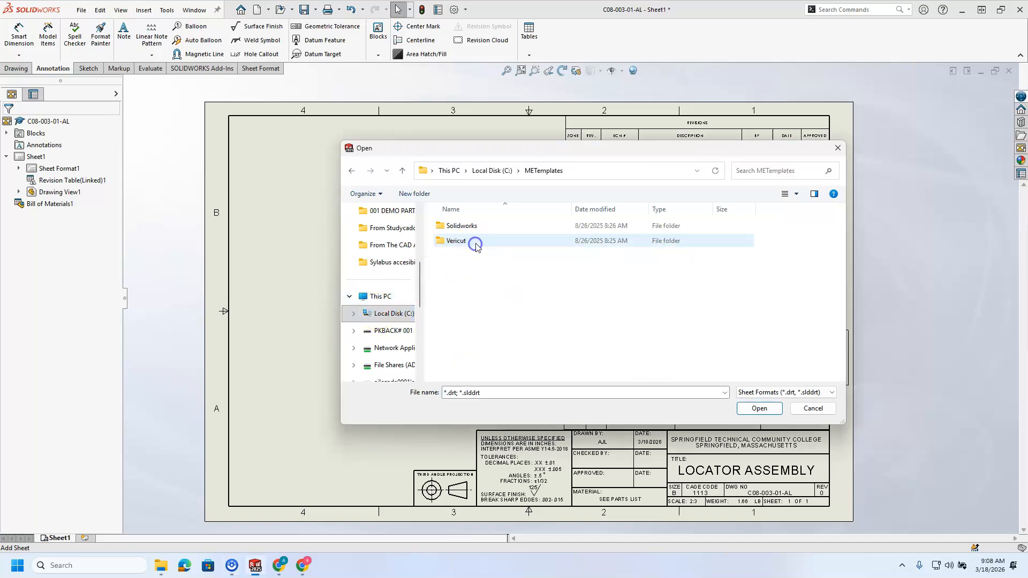
double_click(482, 228)
double_click(484, 237)
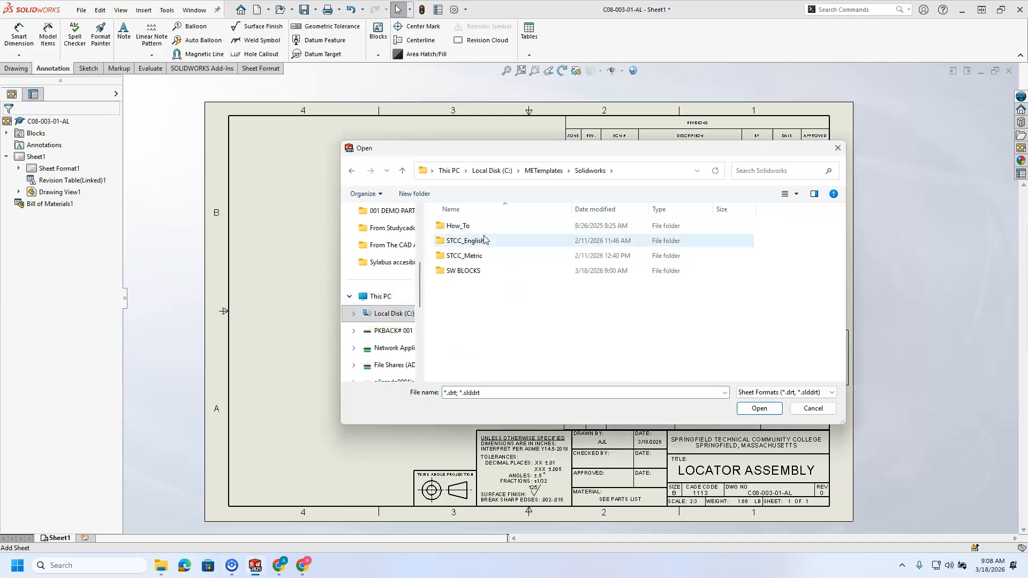
Step: Load the STCC_B-size_ANSI_INCH_Rev_D_Continuation.slddrt sheet format for the new sheet and agree to rename the duplicate blocks
click(506, 227)
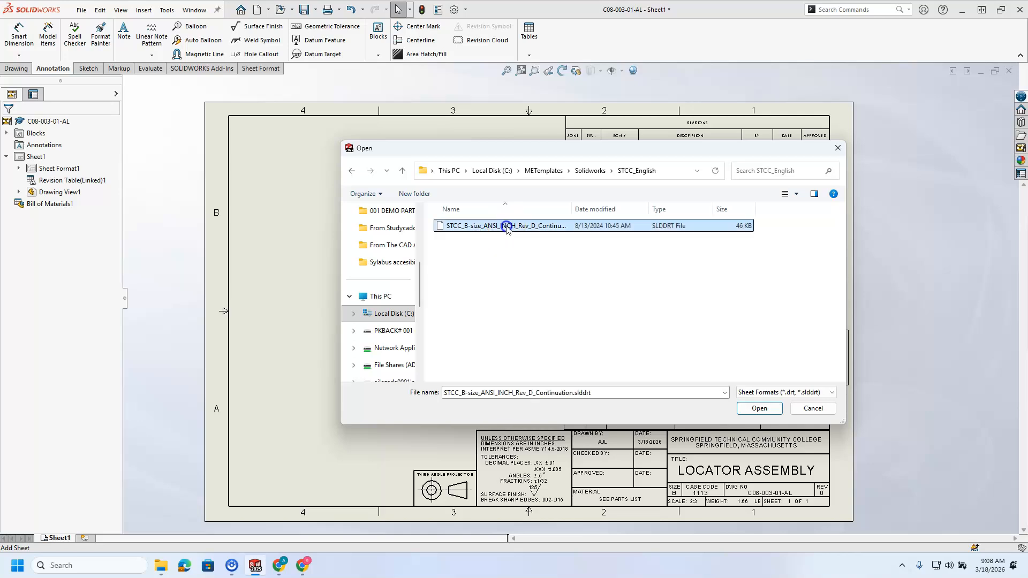
click(759, 408)
click(528, 348)
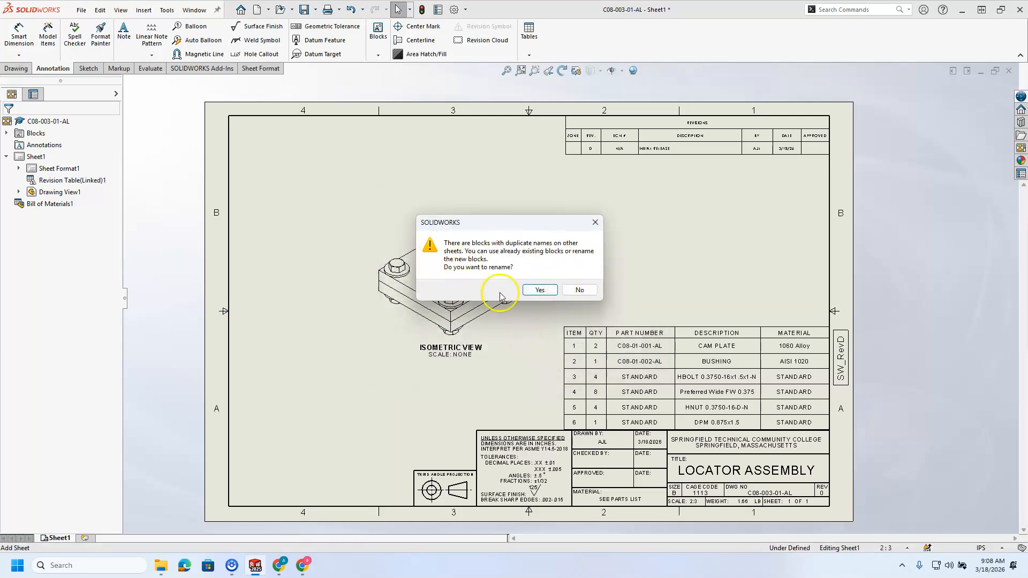
click(538, 289)
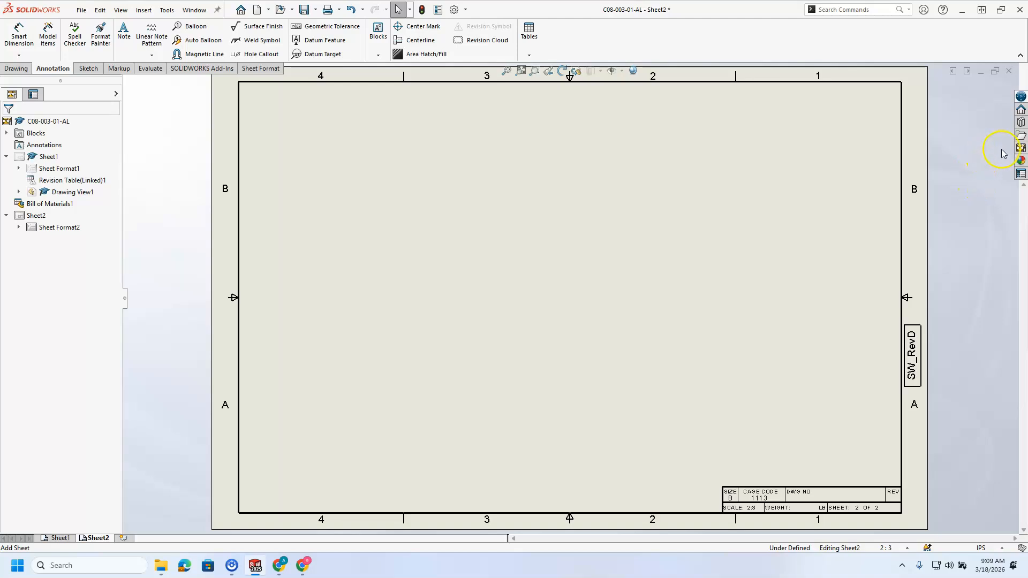
Step: Refresh the assembly's View Palette and place the square plan view with the bolt heads on Sheet2, without any projected views
click(1021, 149)
click(878, 189)
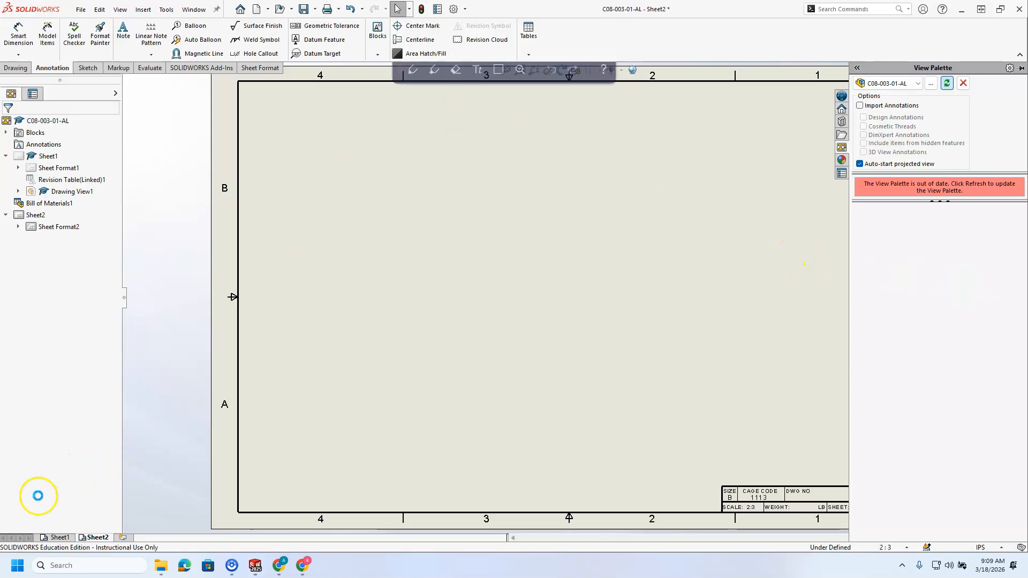
drag(971, 216, 424, 230)
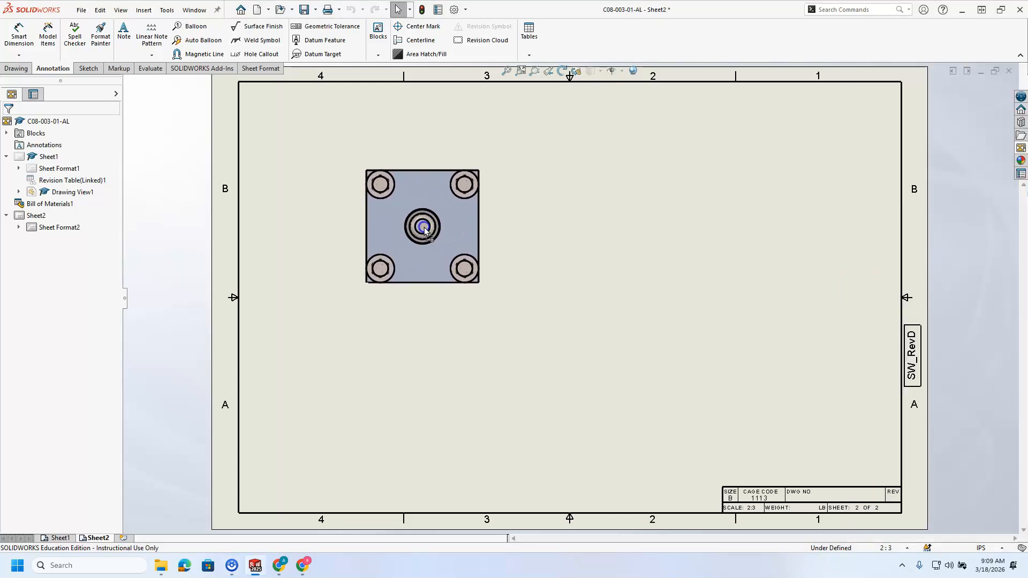
click(412, 235)
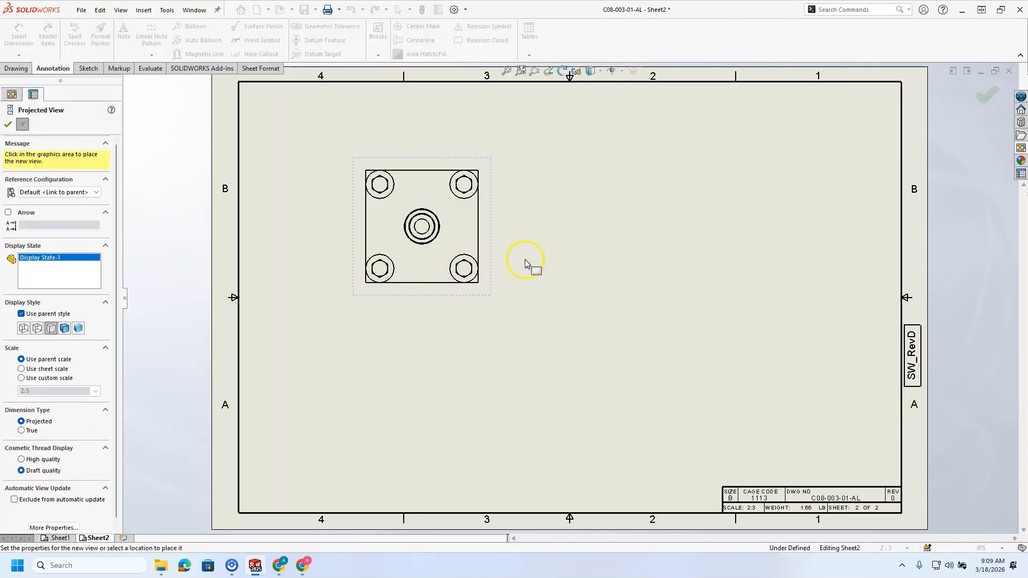
key(Escape)
Step: Set the plan view's tangent edge display to Tangent Edges Removed
scroll(466, 238, down, 3)
scroll(465, 238, down, 2)
scroll(538, 260, up, 2)
click(582, 241)
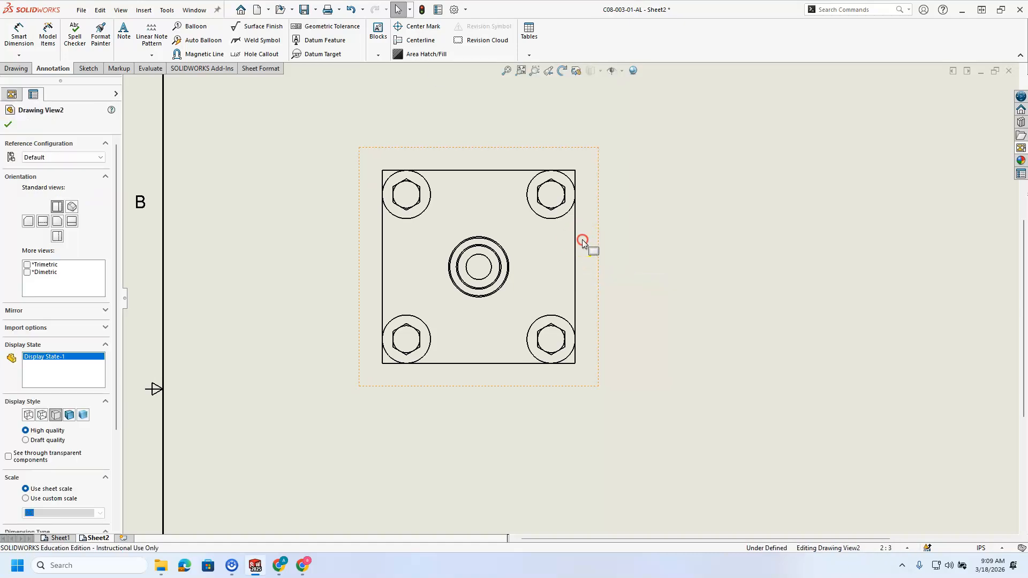
right_click(582, 241)
mouse_move(673, 365)
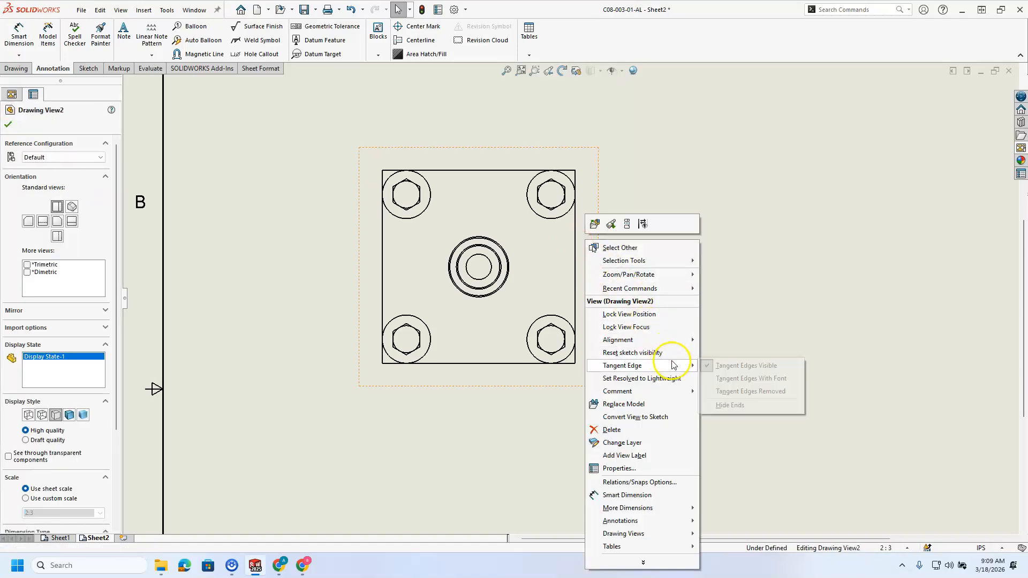
click(750, 391)
click(784, 340)
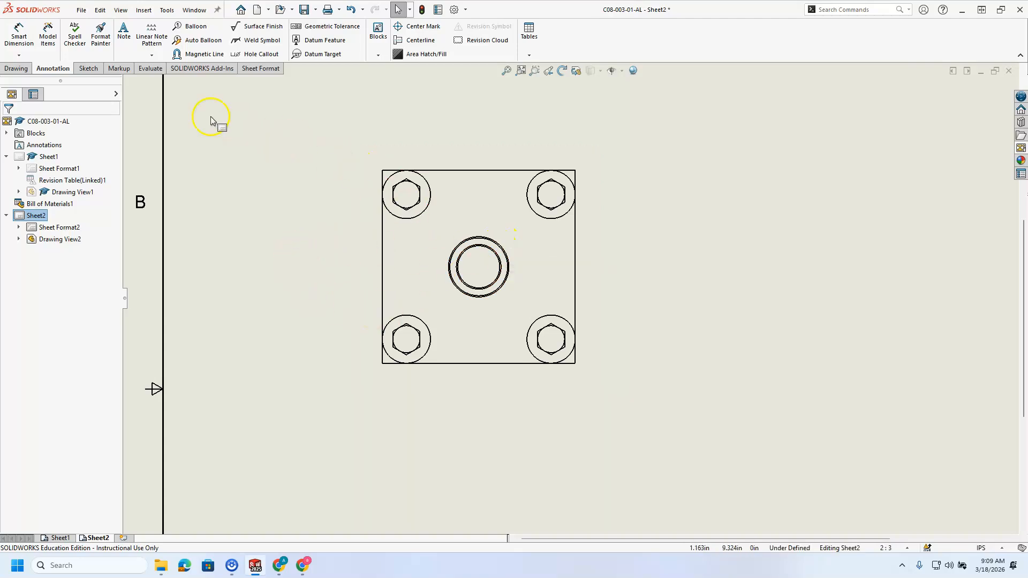
Step: Start a section view with a horizontal cutting line through the centres of the two lower bolts of the plan view
click(16, 68)
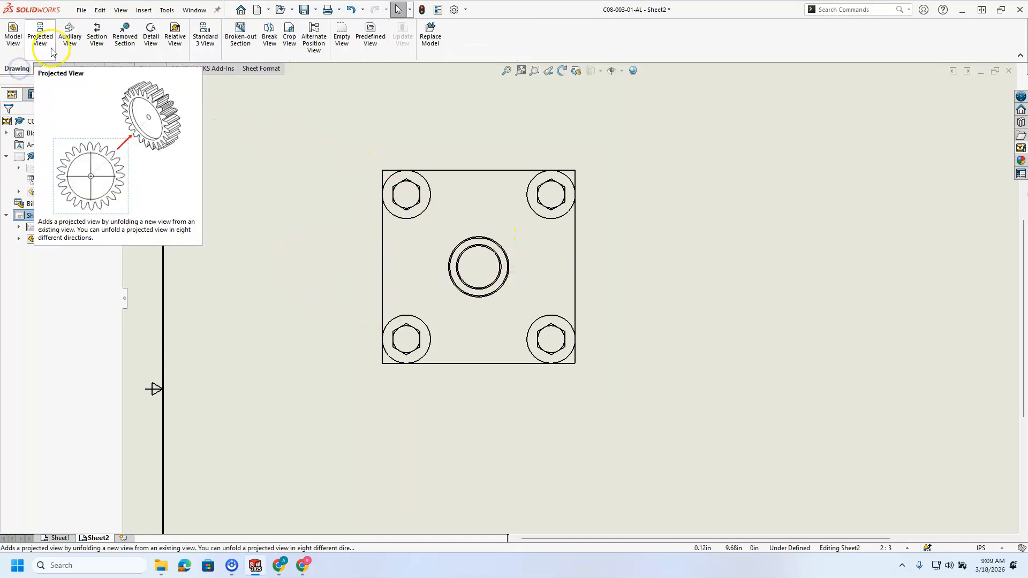
click(97, 36)
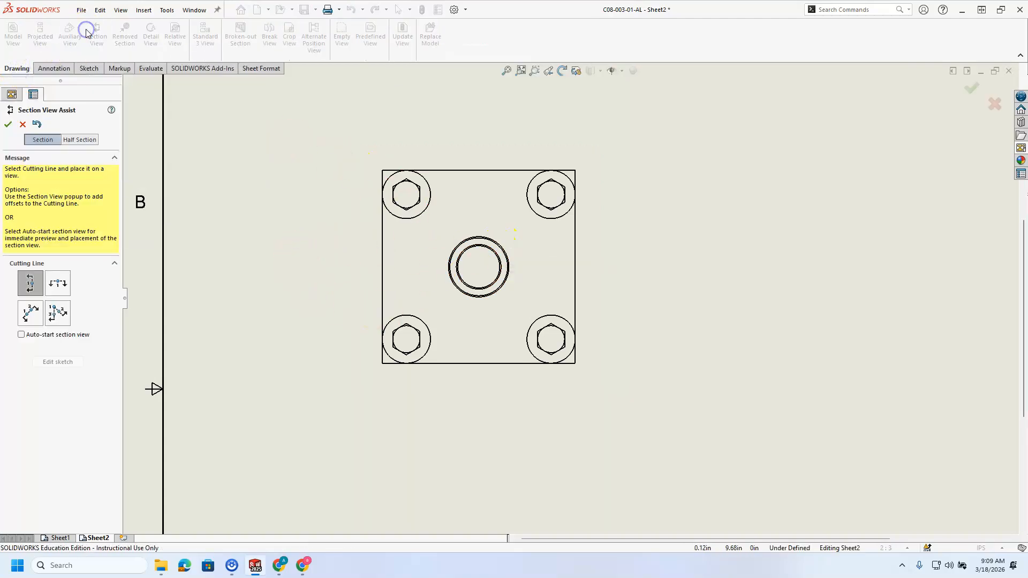
click(56, 289)
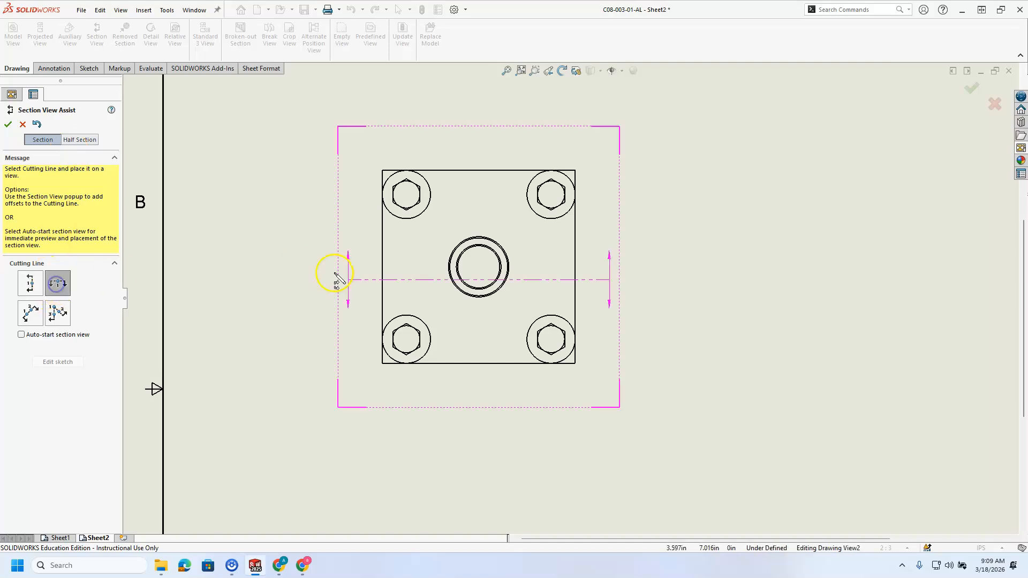
click(407, 339)
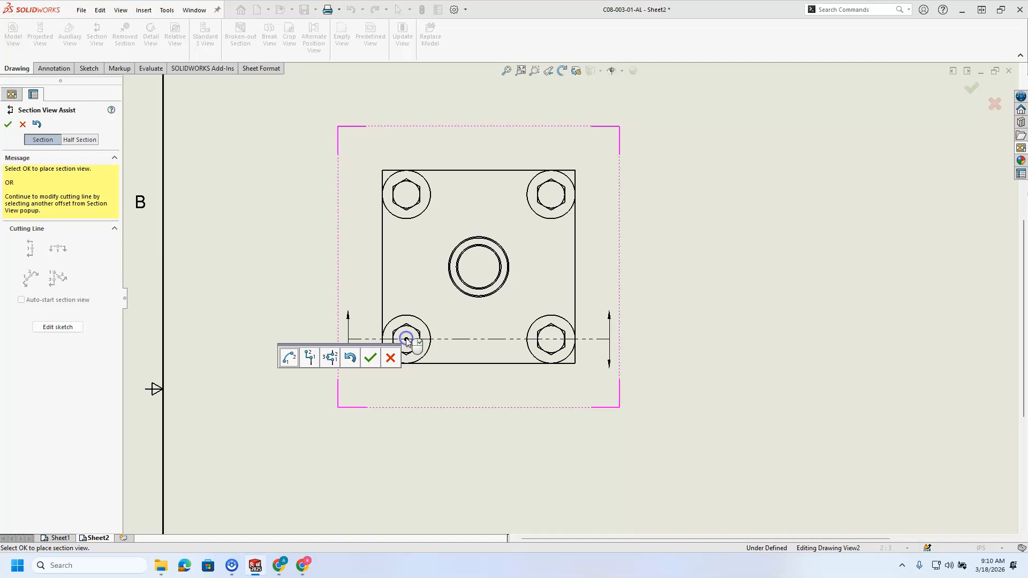
Step: Add a notch offset to the cutting line between the two lower bolts so it passes through the dowel pin's centre
click(338, 359)
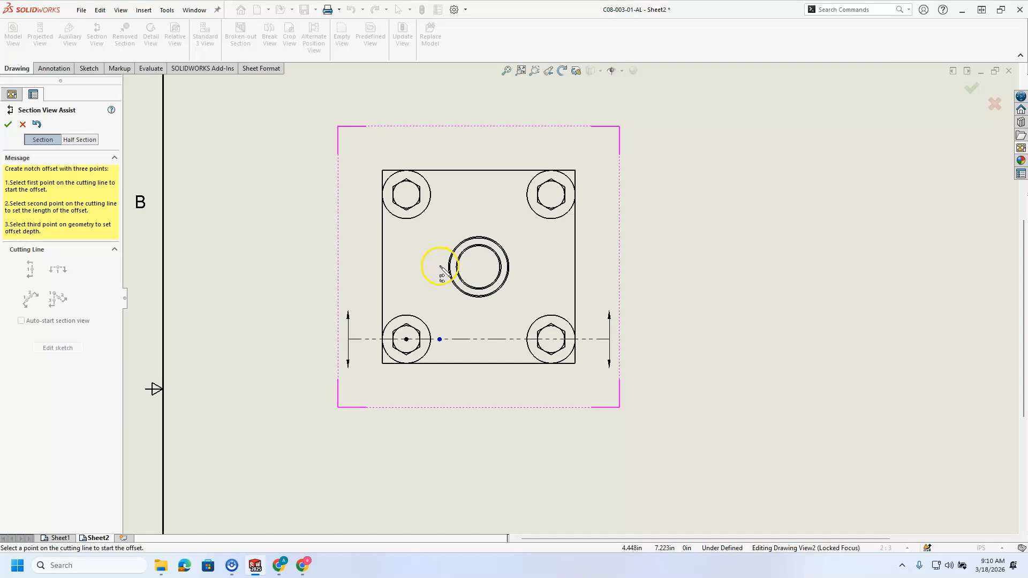
click(440, 267)
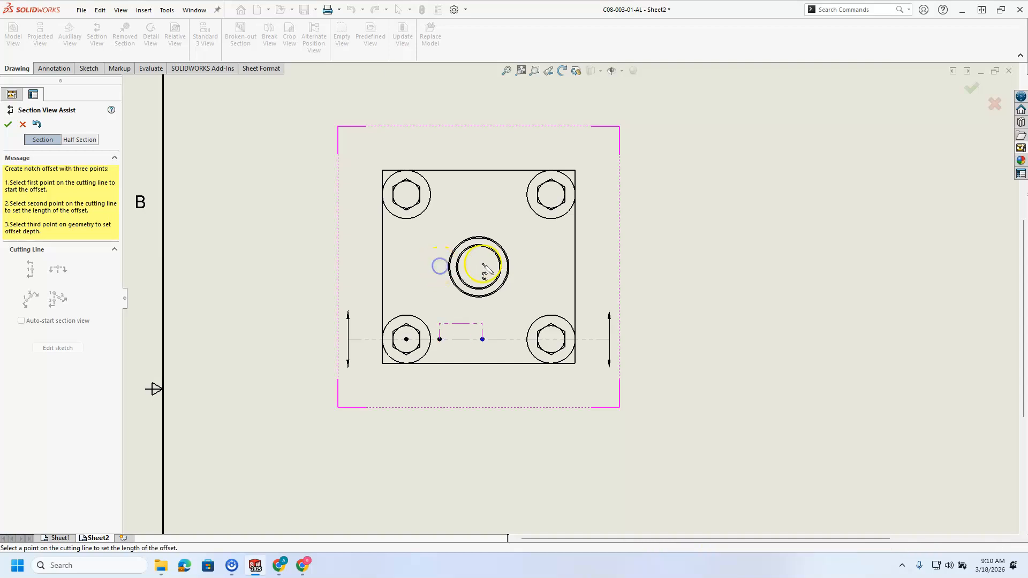
click(524, 271)
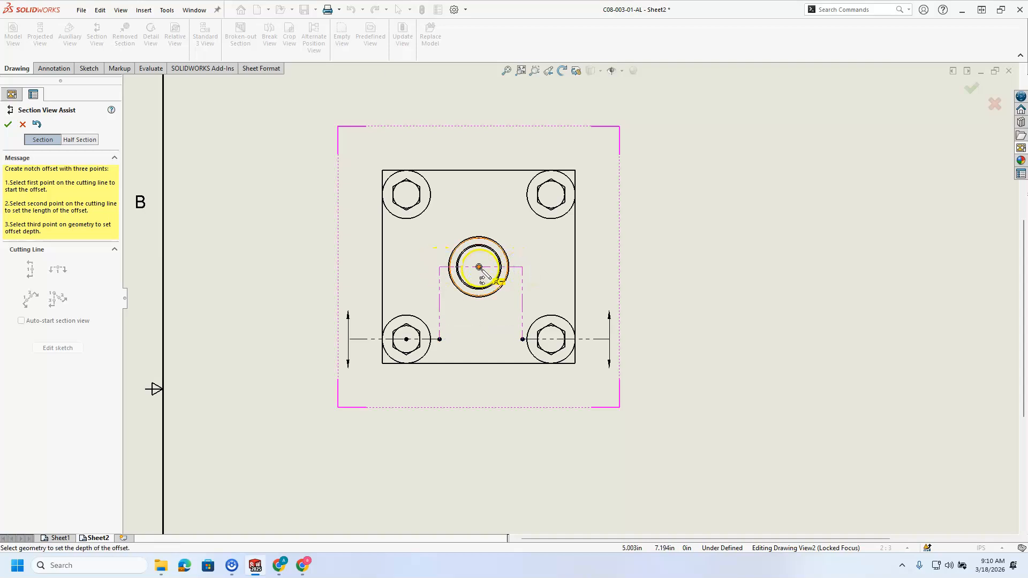
click(482, 274)
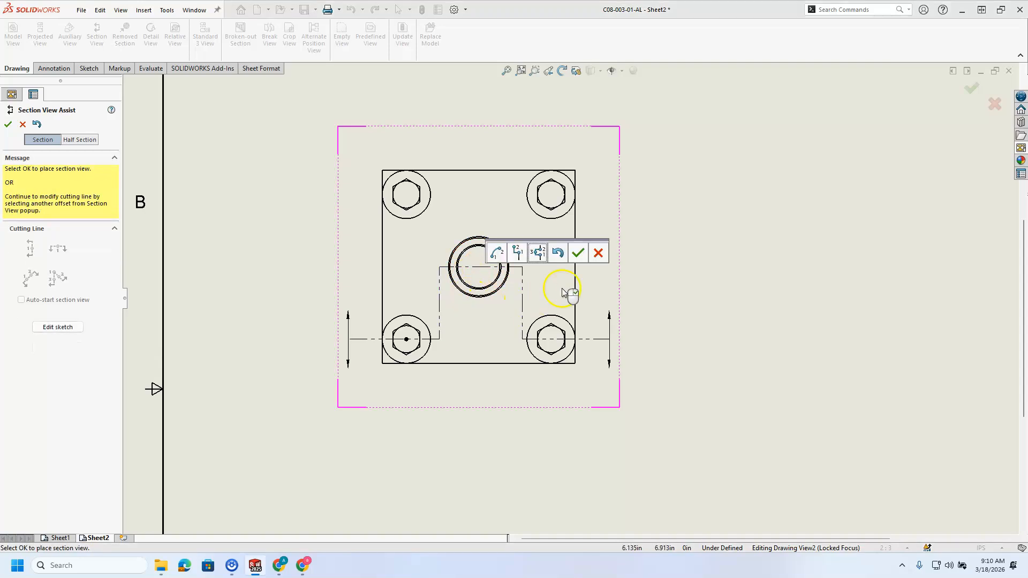
Step: Accept the cutting line with fasteners excluded from the cut and place Section A-A directly below the plan view
click(578, 252)
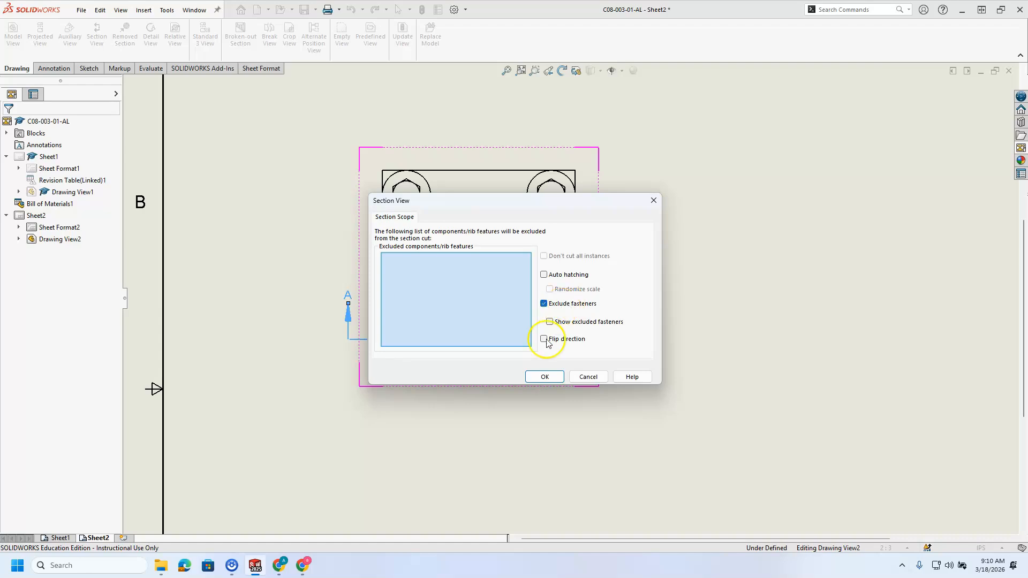
click(552, 377)
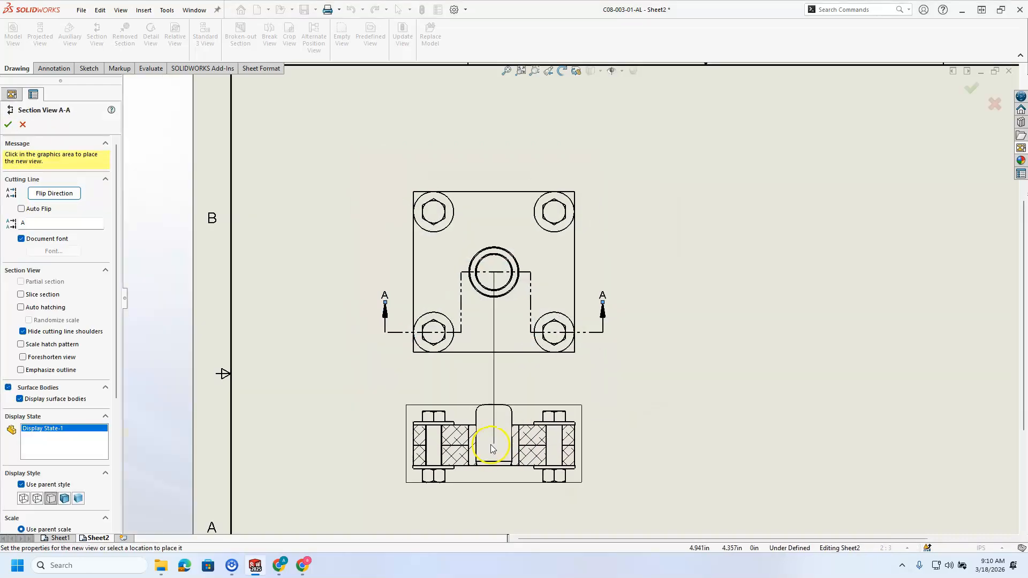
click(503, 440)
scroll(582, 375, up, 2)
click(585, 372)
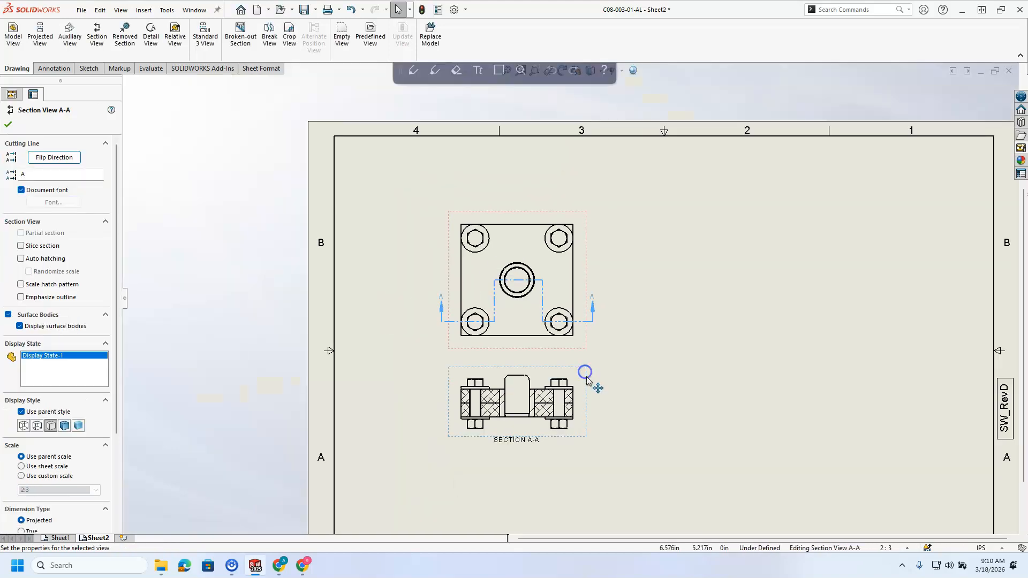
key(Escape)
Step: Move the plan view and Section A-A closer to the middle of Sheet2, keeping the section below the plan view
scroll(549, 399, up, 3)
scroll(545, 397, down, 3)
scroll(500, 321, down, 5)
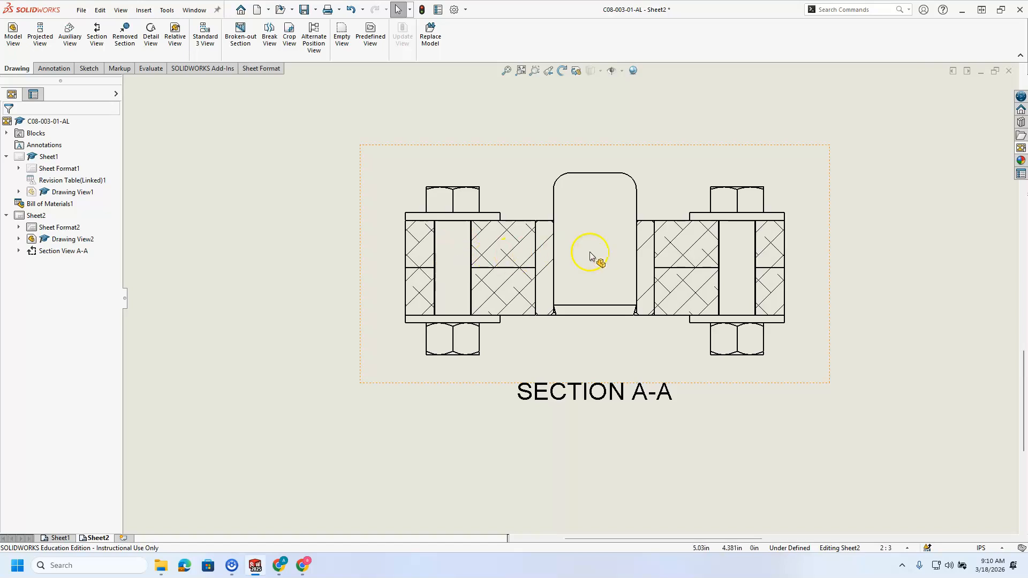
scroll(601, 268, up, 5)
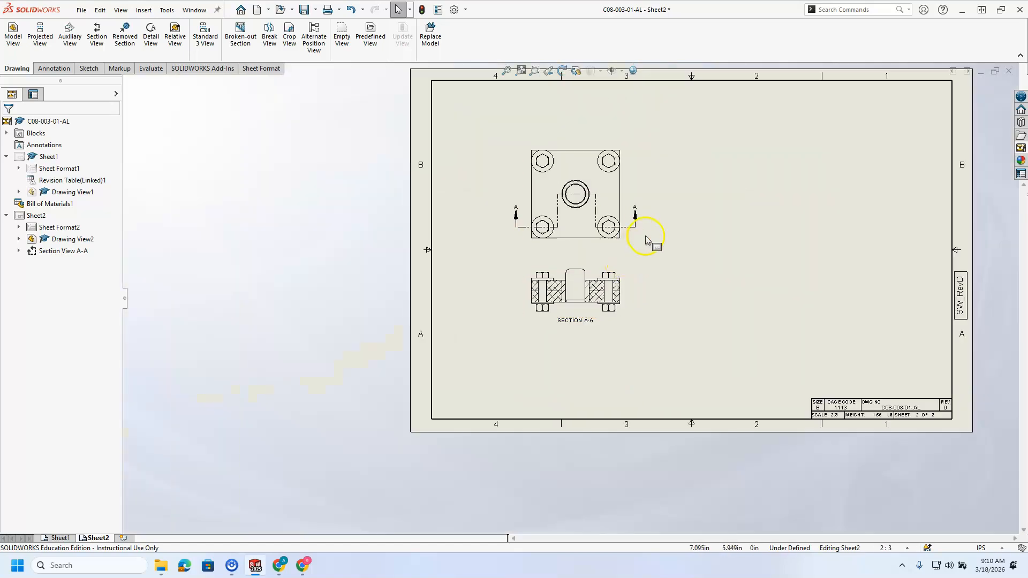
mouse_move(631, 244)
mouse_down()
mouse_move(763, 235)
mouse_move(736, 237)
mouse_up()
drag(745, 298, 734, 306)
click(546, 337)
Step: Examine the crosshatch properties of the upper and lower cam plates in Section A-A
scroll(543, 326, down, 8)
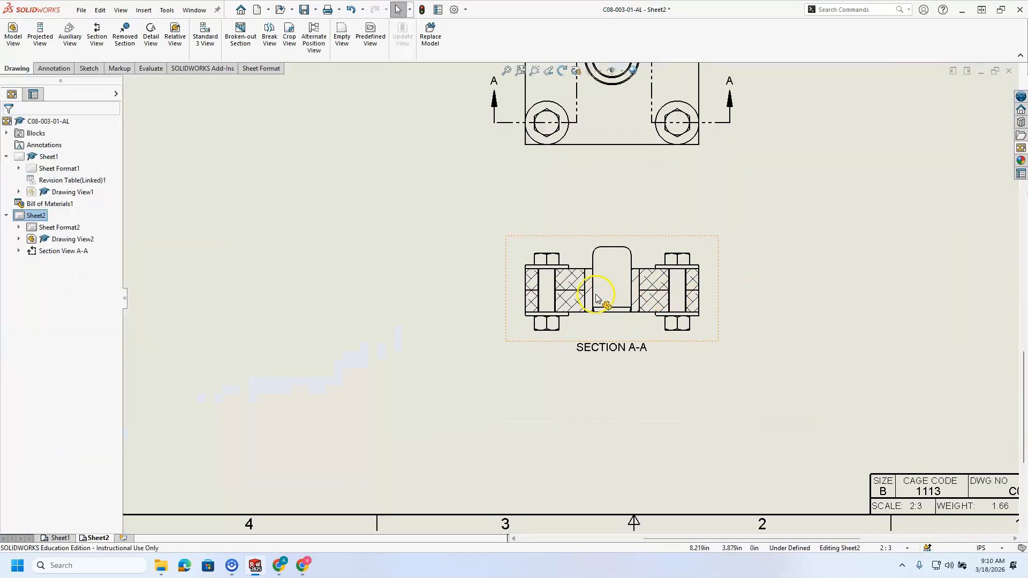
scroll(540, 310, down, 2)
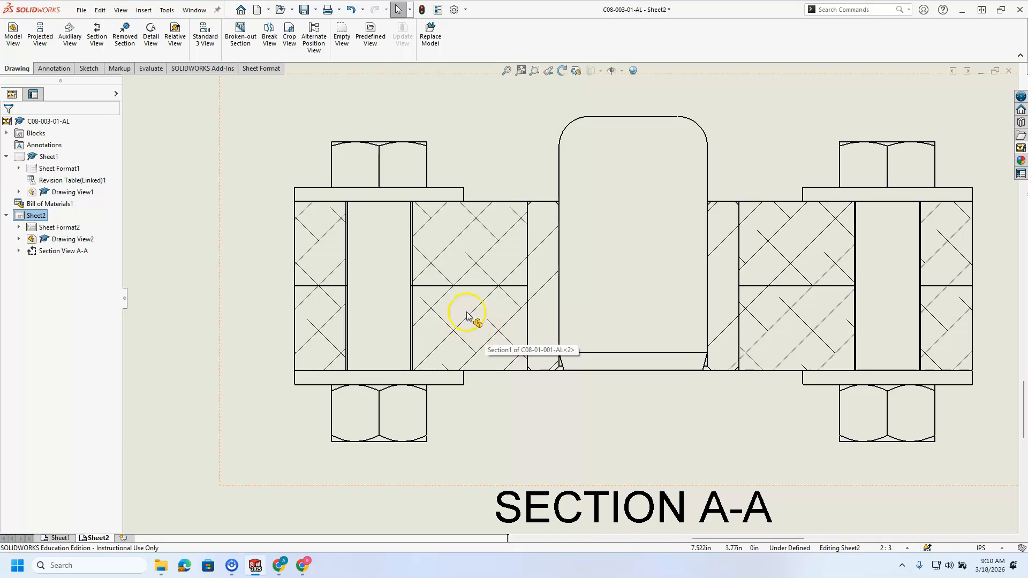
click(481, 262)
click(463, 312)
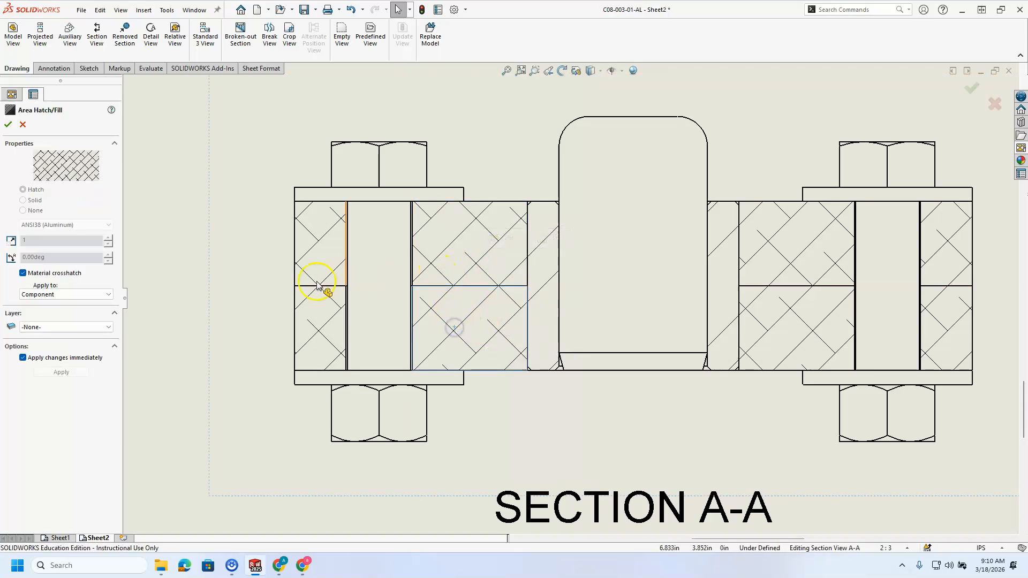
click(242, 262)
click(443, 272)
click(443, 297)
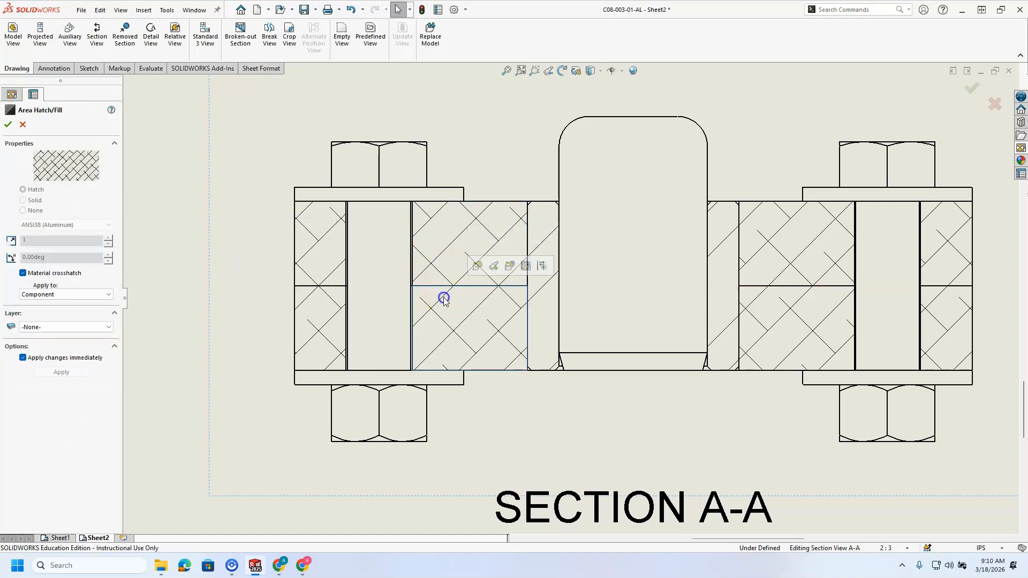
click(437, 510)
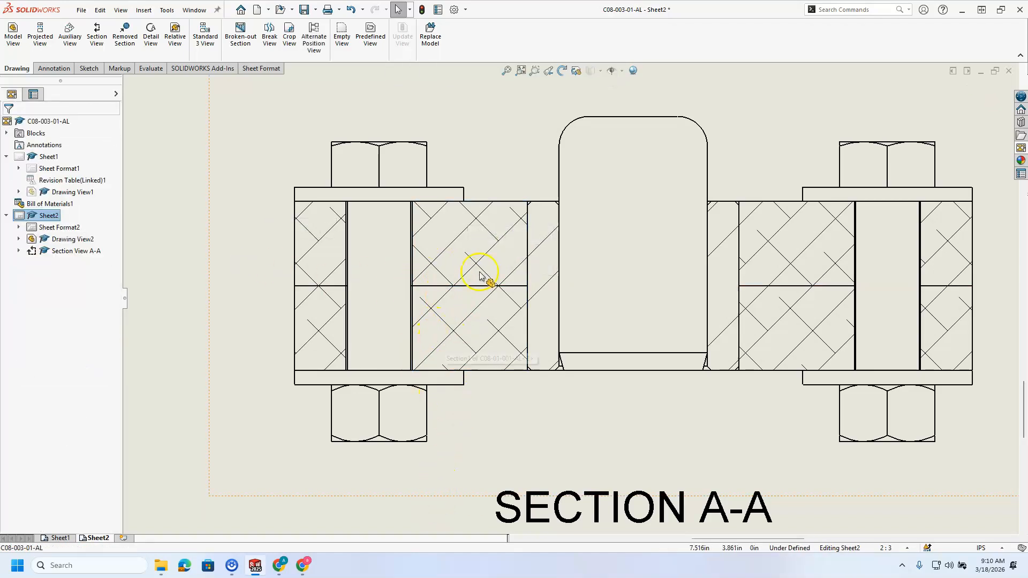
Step: Open the lower plate's area hatch in Section A-A and turn off its material crosshatch
click(493, 260)
click(480, 310)
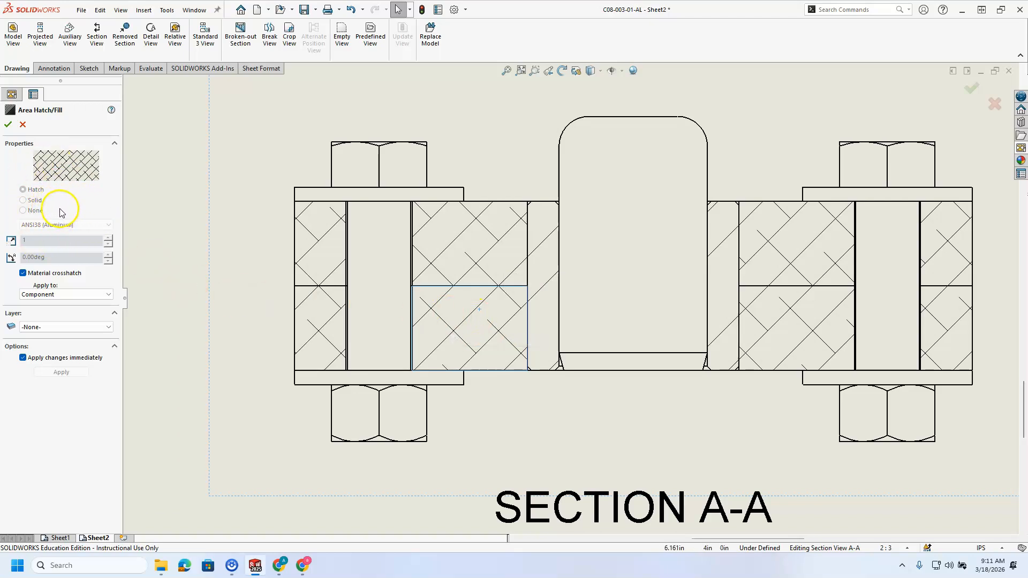
click(39, 259)
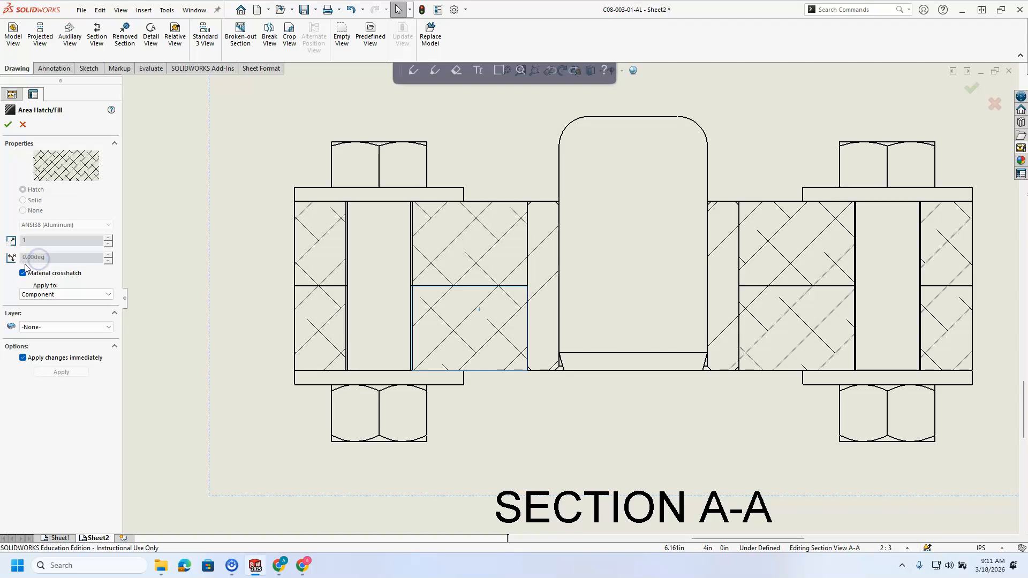
click(22, 273)
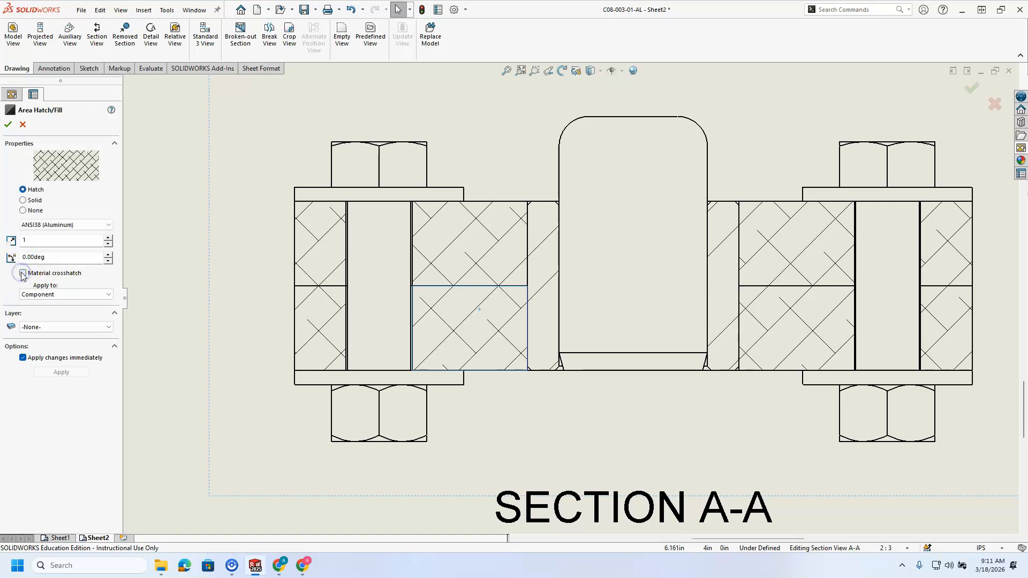
Step: Try the lower plate's hatch angle at 90 degrees and at 180 degrees
double_click(57, 258)
text(90)
key(Return)
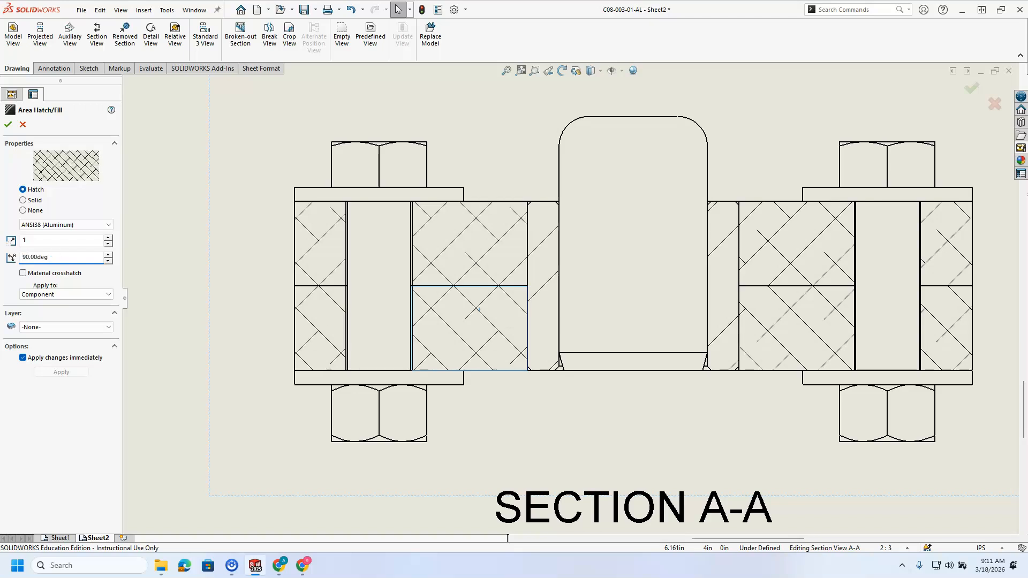
double_click(81, 258)
text(180)
key(Return)
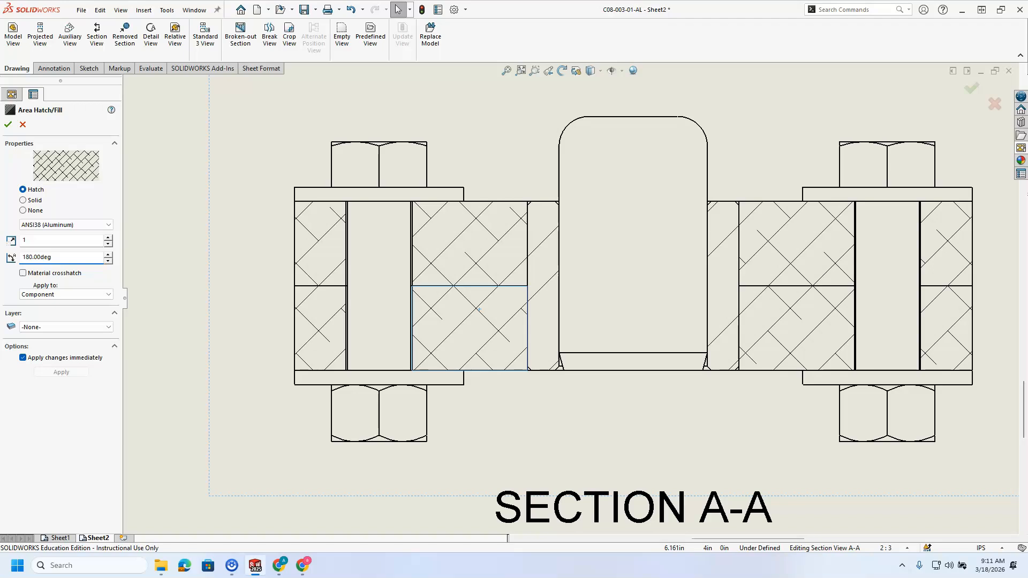
Step: Set the lower plate's hatch angle to 30 degrees, accept it and check the hatching against the upper plate
double_click(86, 258)
text(30)
key(Return)
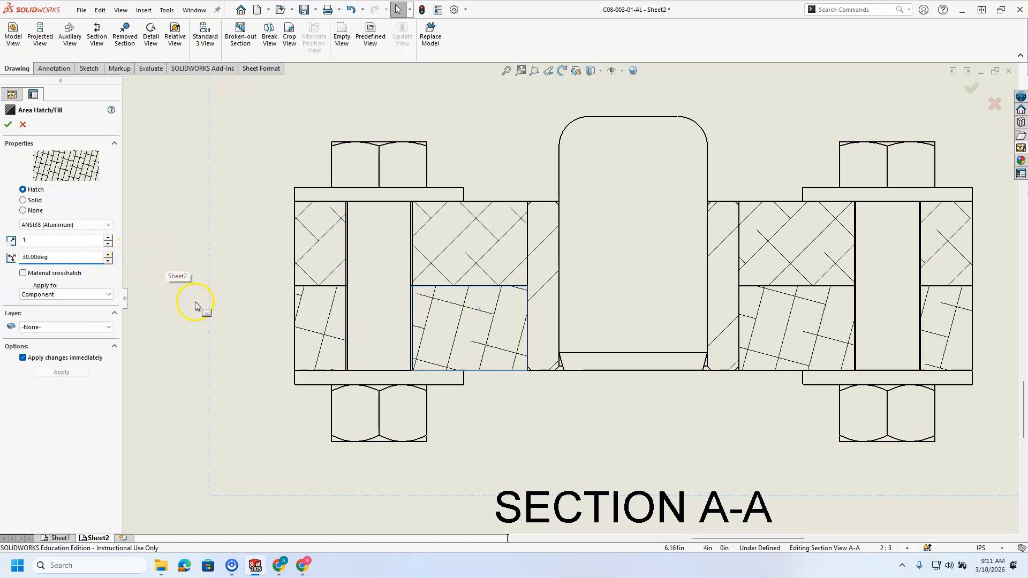
click(8, 127)
click(229, 153)
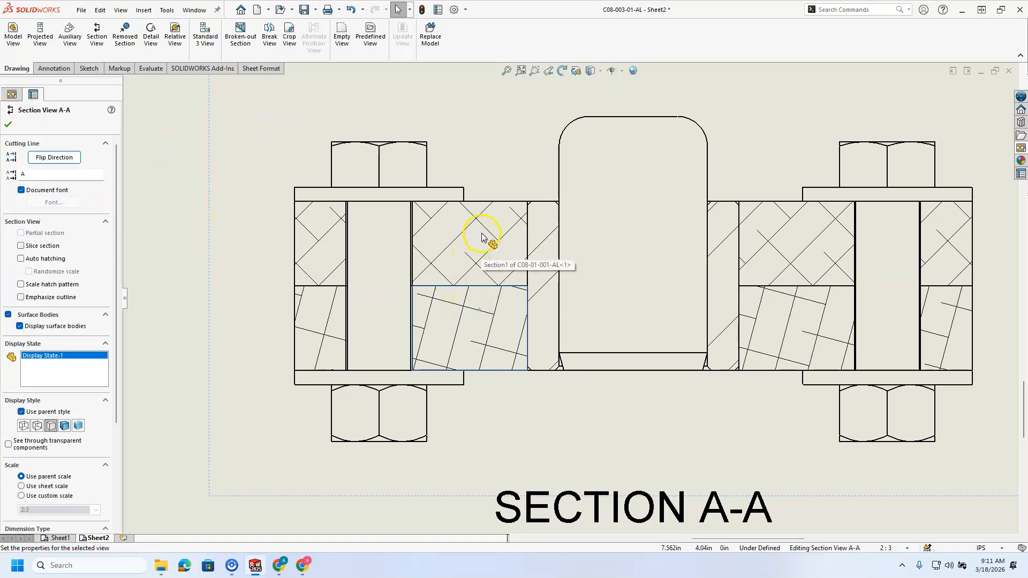
scroll(386, 337, up, 4)
click(301, 334)
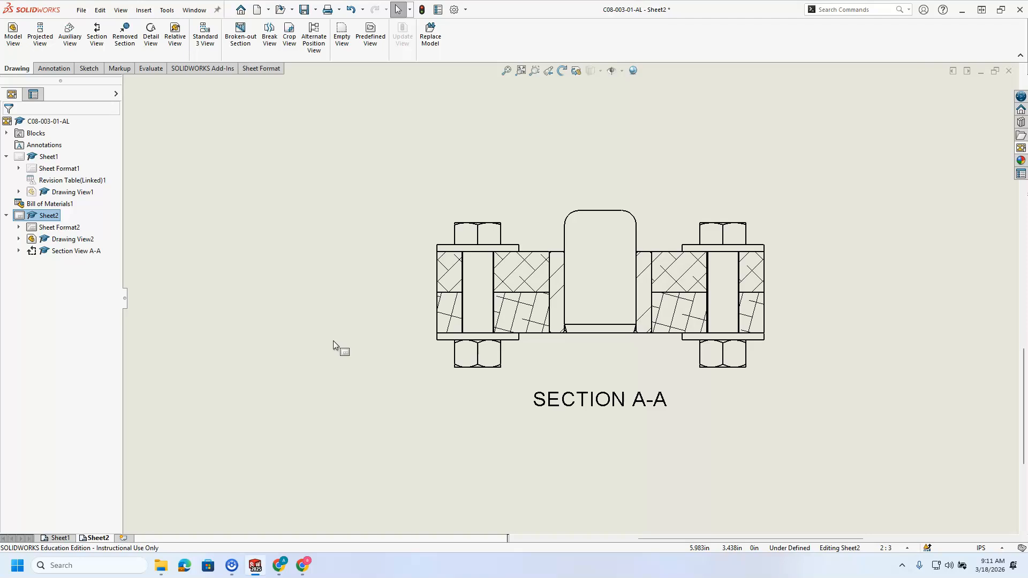
scroll(530, 347, down, 4)
scroll(562, 235, up, 2)
scroll(564, 228, down, 3)
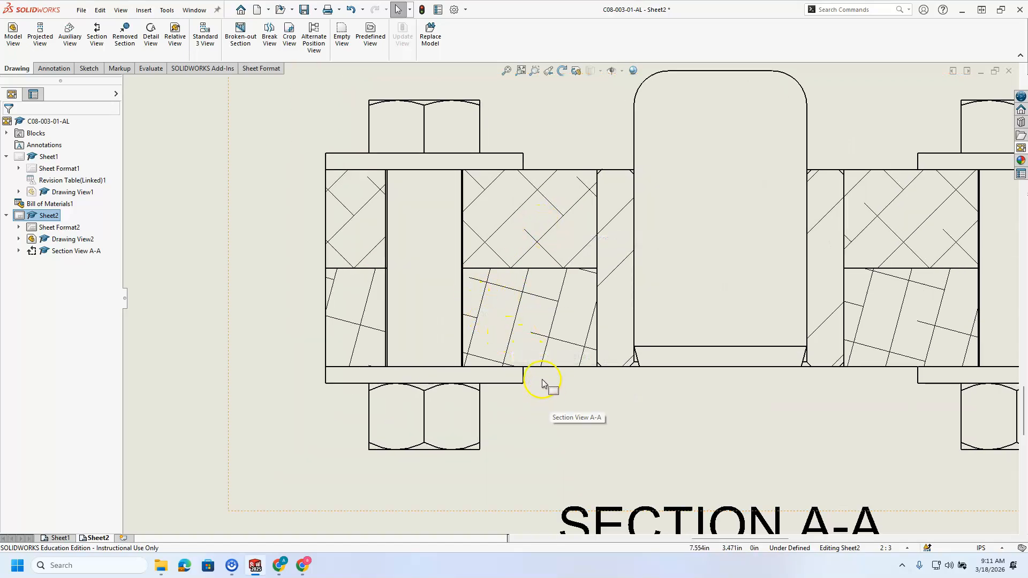
scroll(525, 363, up, 1)
scroll(525, 363, up, 3)
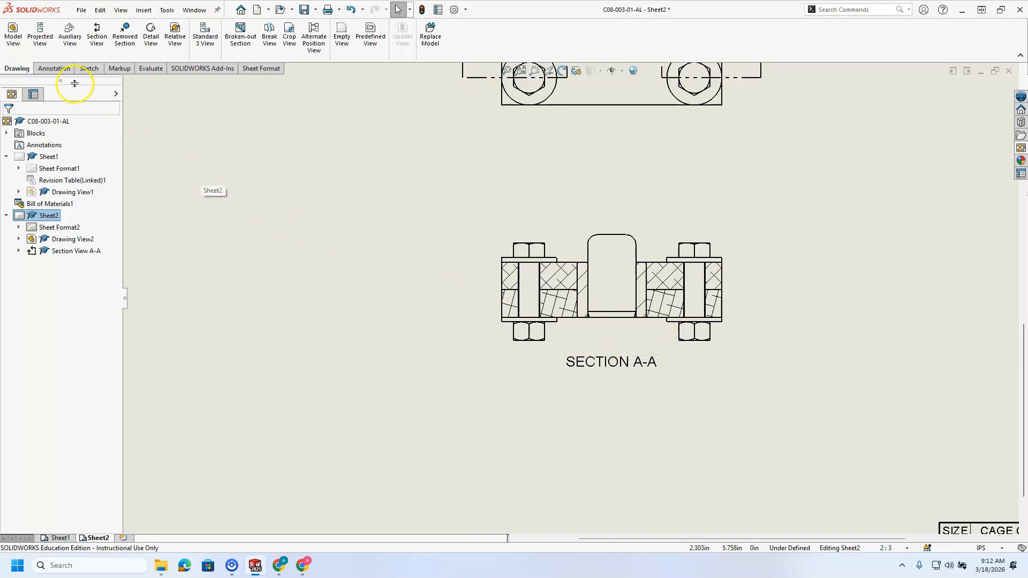
click(56, 69)
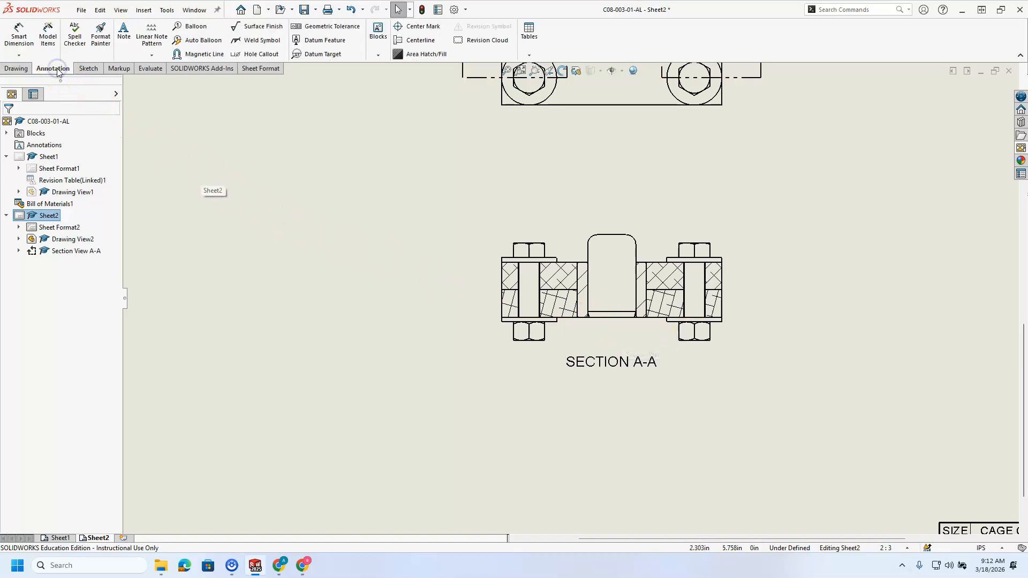
click(202, 40)
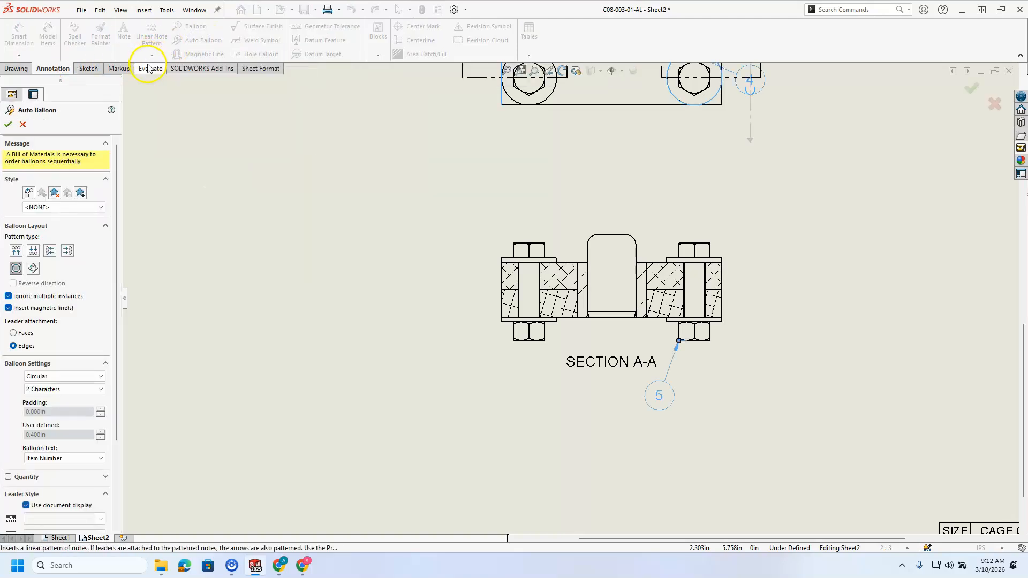
scroll(666, 300, up, 5)
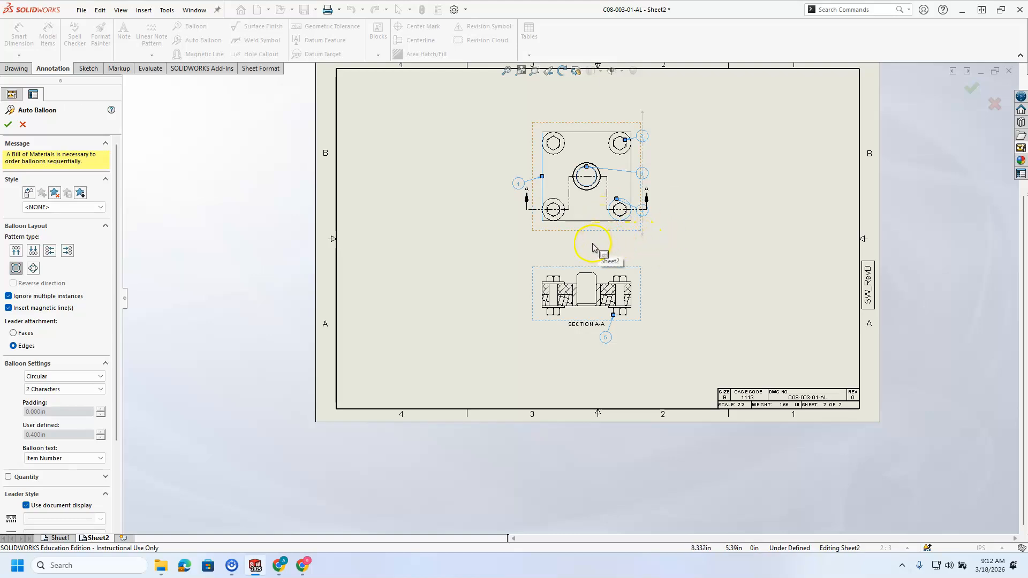
key(Escape)
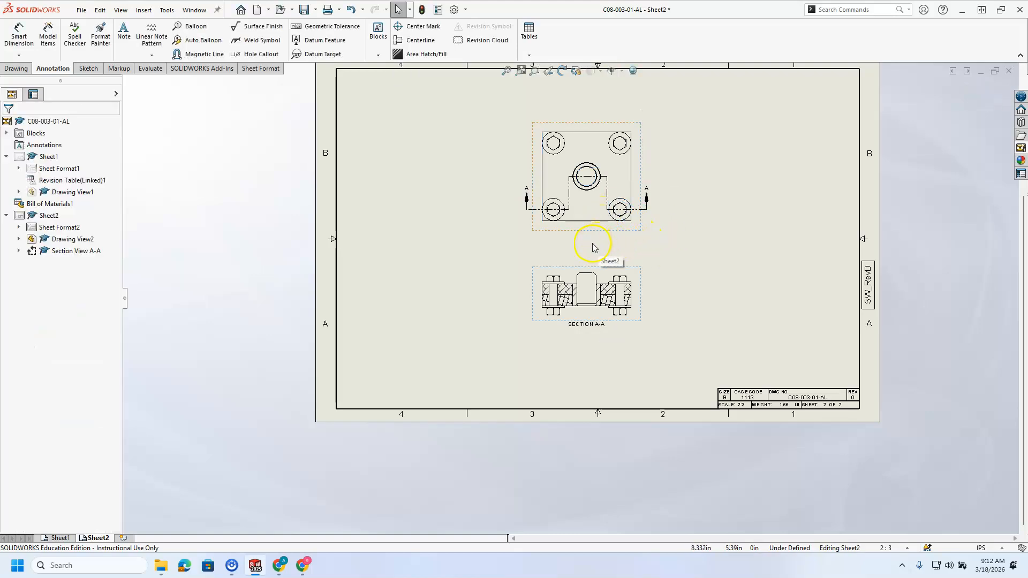
Step: Add auto balloons to Section A-A only, keeping the default circular style, item-number text and magnetic line
click(615, 284)
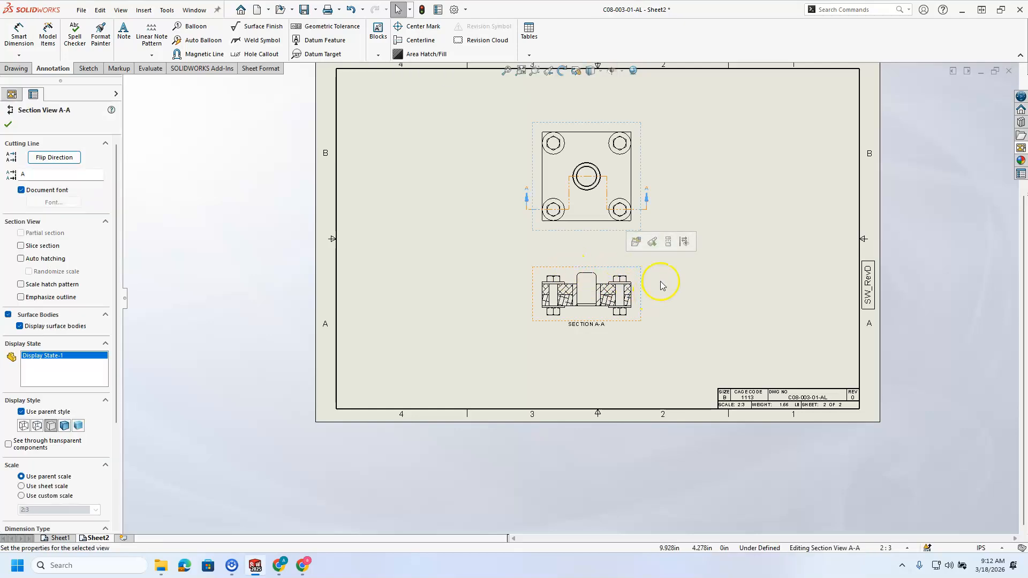
click(207, 41)
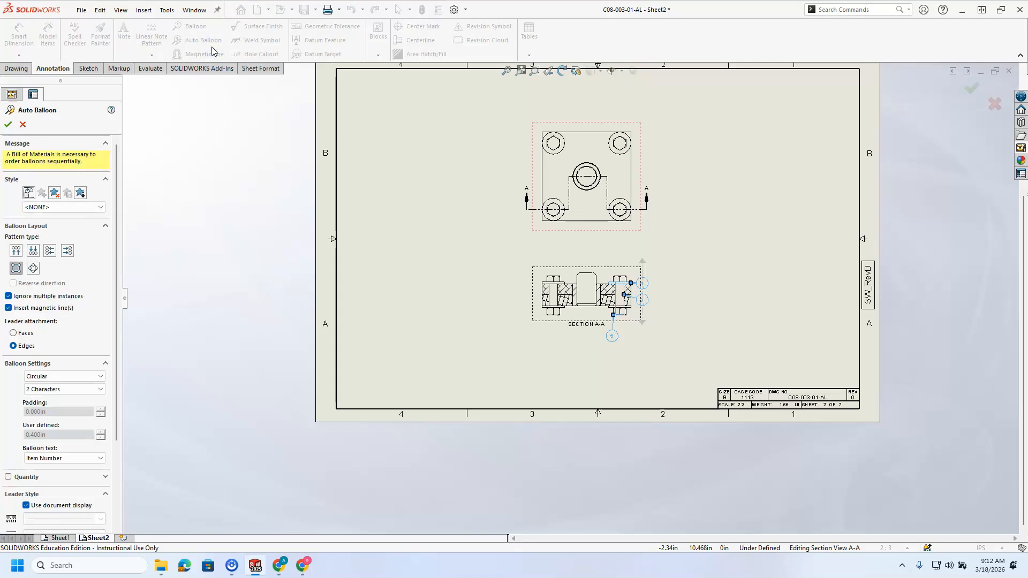
scroll(600, 281, down, 6)
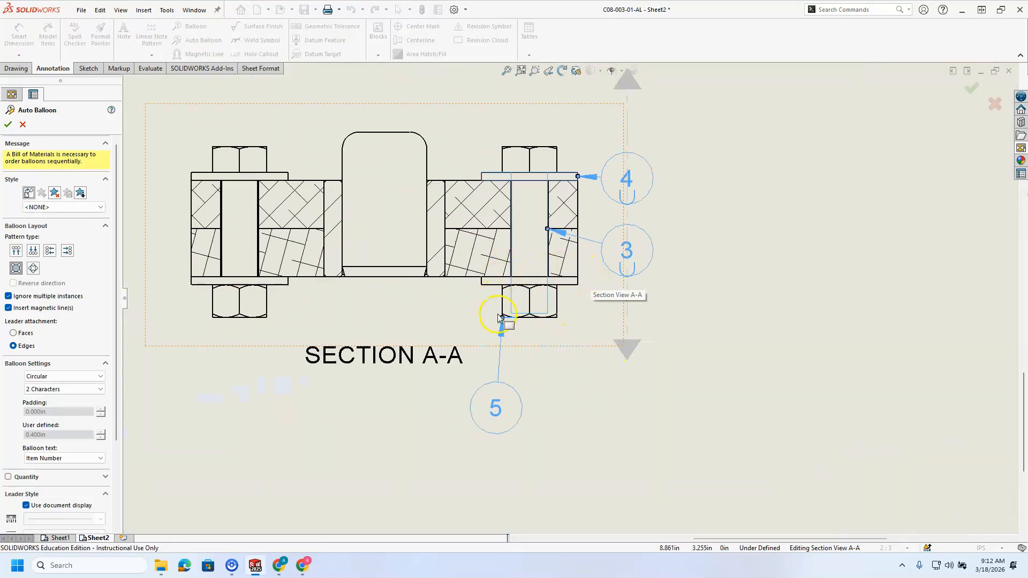
click(8, 124)
scroll(602, 328, up, 5)
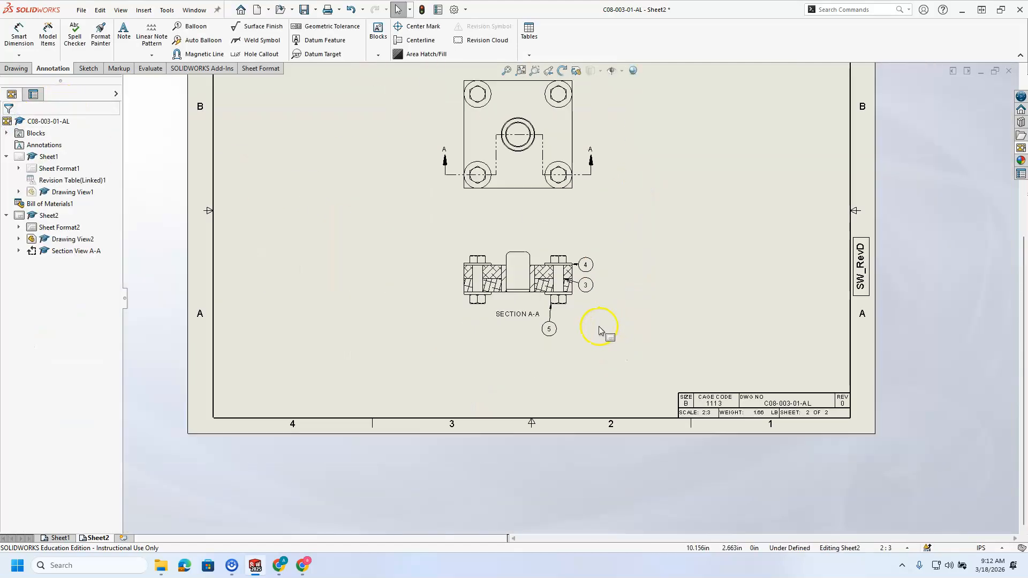
Step: Move balloons 4 and 3 with their magnetic line farther right of Section A-A and snap balloon 5 onto that line below them
drag(576, 317, 575, 345)
click(635, 280)
scroll(585, 311, up, 5)
drag(586, 283, 606, 271)
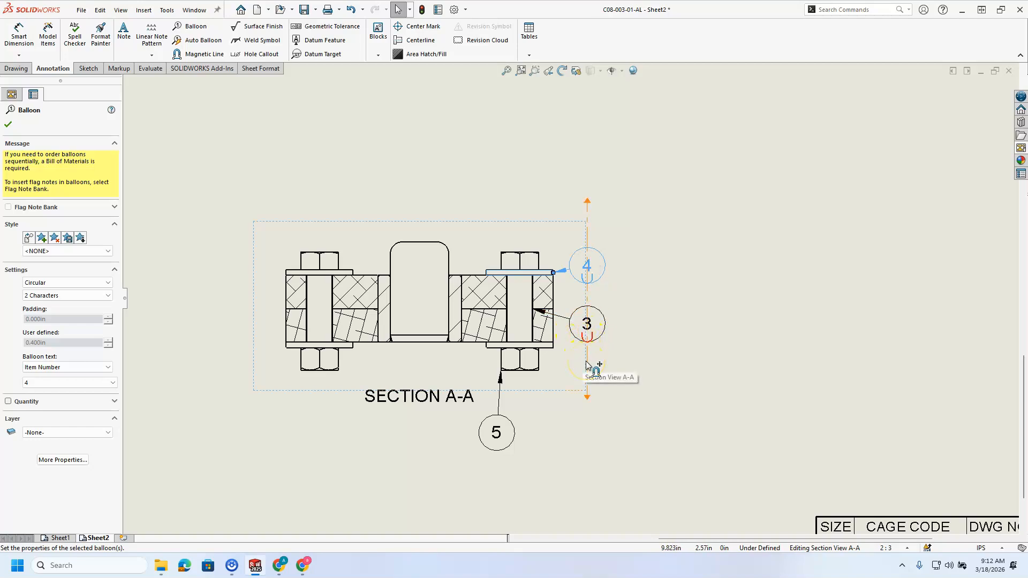
drag(588, 366, 681, 353)
click(595, 401)
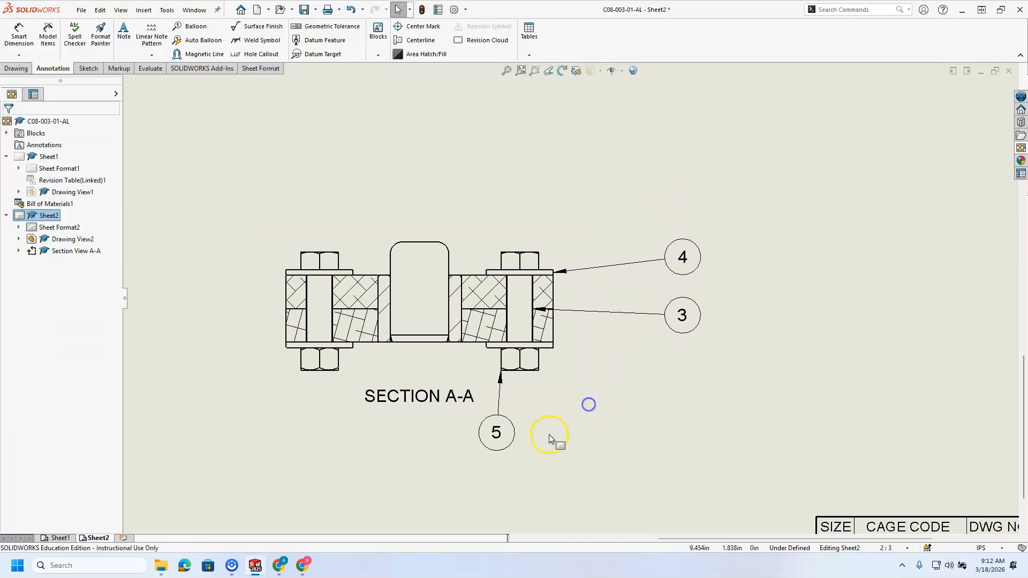
drag(516, 435, 678, 373)
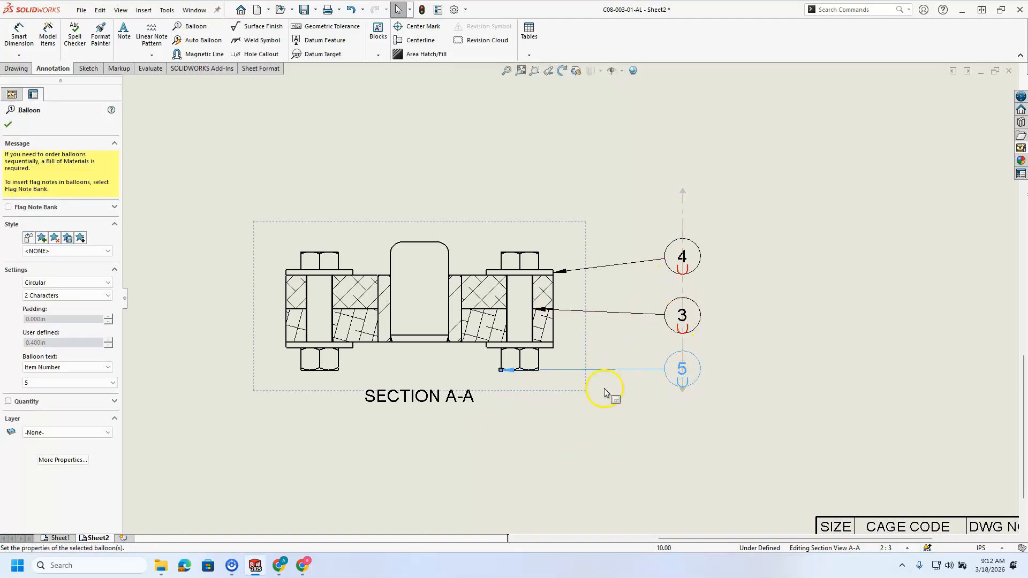
Step: Reattach balloon 5's leader to the right edge of the lower right nut
scroll(562, 396, down, 2)
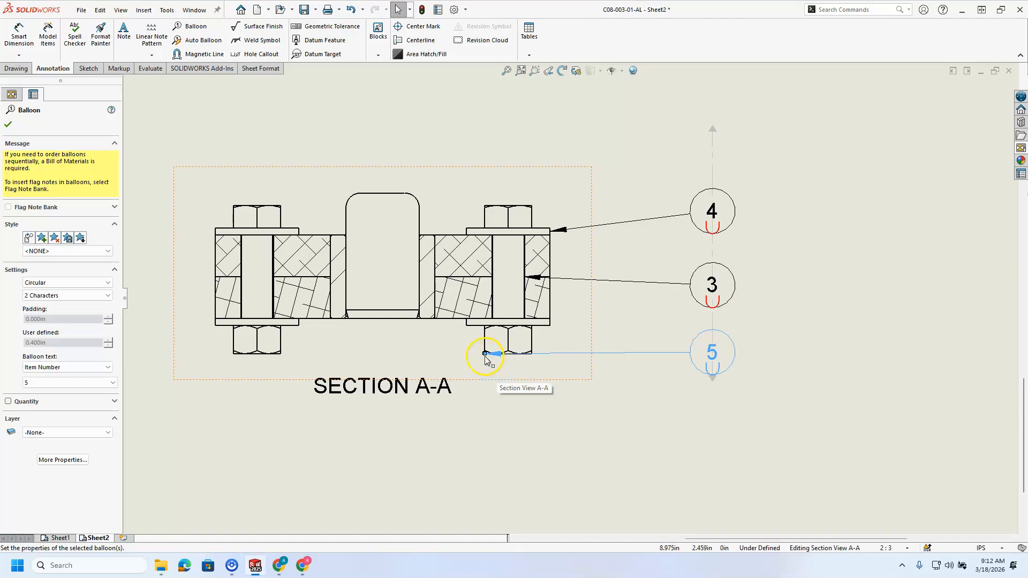
mouse_move(484, 355)
mouse_down()
mouse_move(520, 355)
mouse_move(491, 357)
mouse_up()
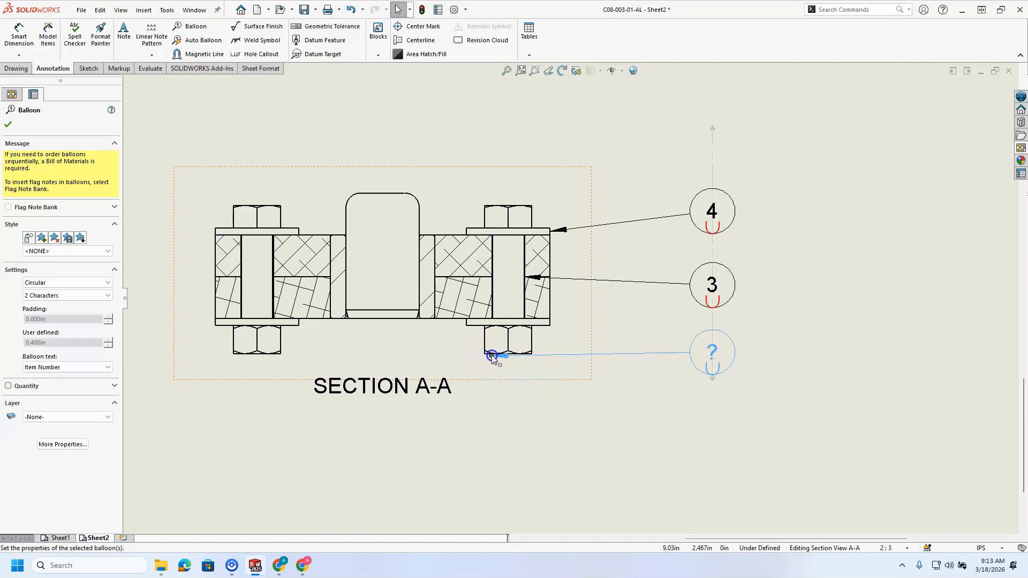
click(507, 366)
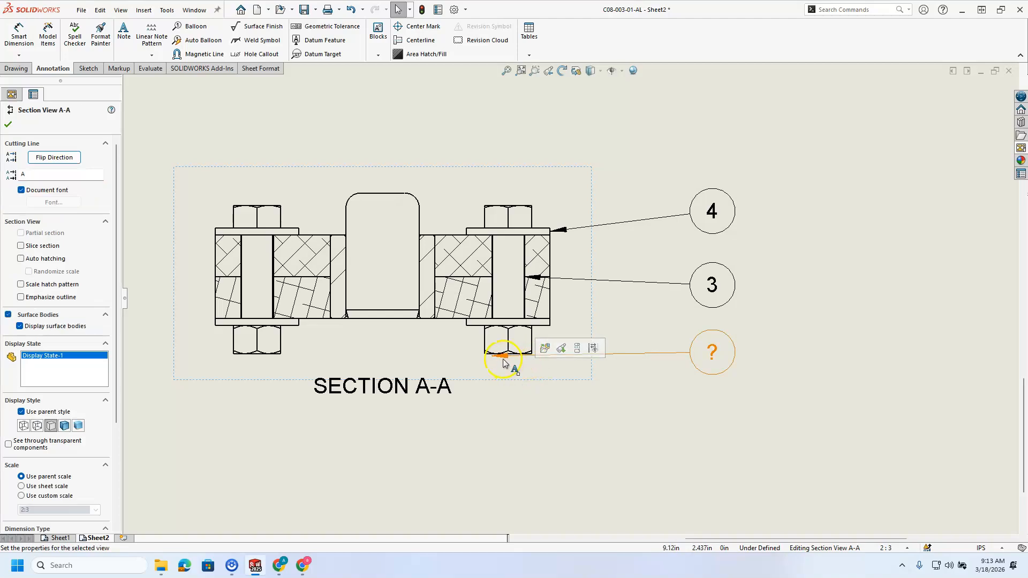
click(495, 356)
drag(493, 358, 532, 344)
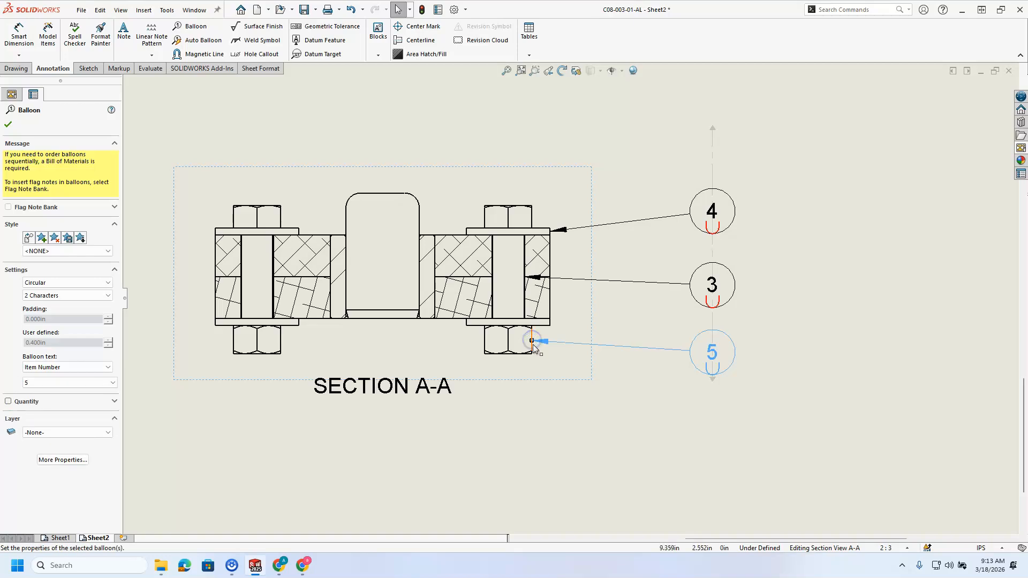
click(562, 422)
Step: Reattach balloon 3's leader to the upper right bolt head and move the balloon above balloon 4 on the magnetic line
scroll(571, 299, down, 5)
scroll(519, 273, down, 10)
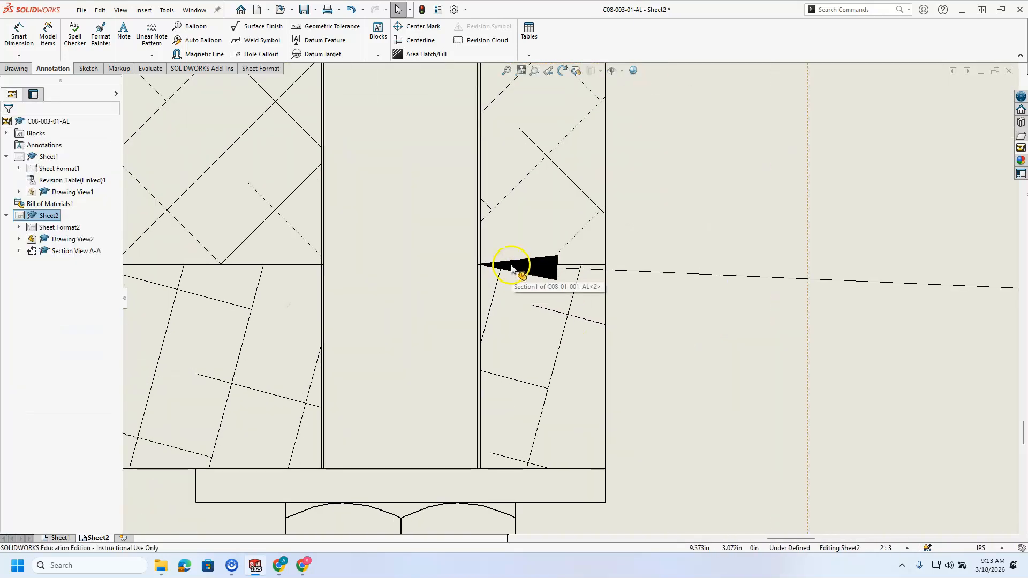
click(504, 298)
scroll(535, 310, up, 8)
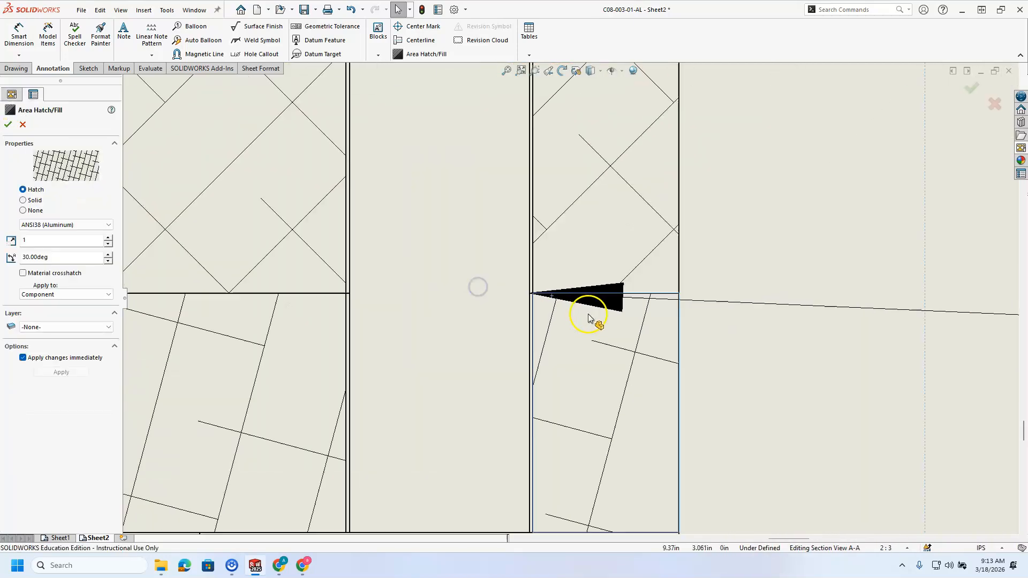
scroll(591, 332, down, 3)
click(672, 305)
scroll(546, 308, up, 4)
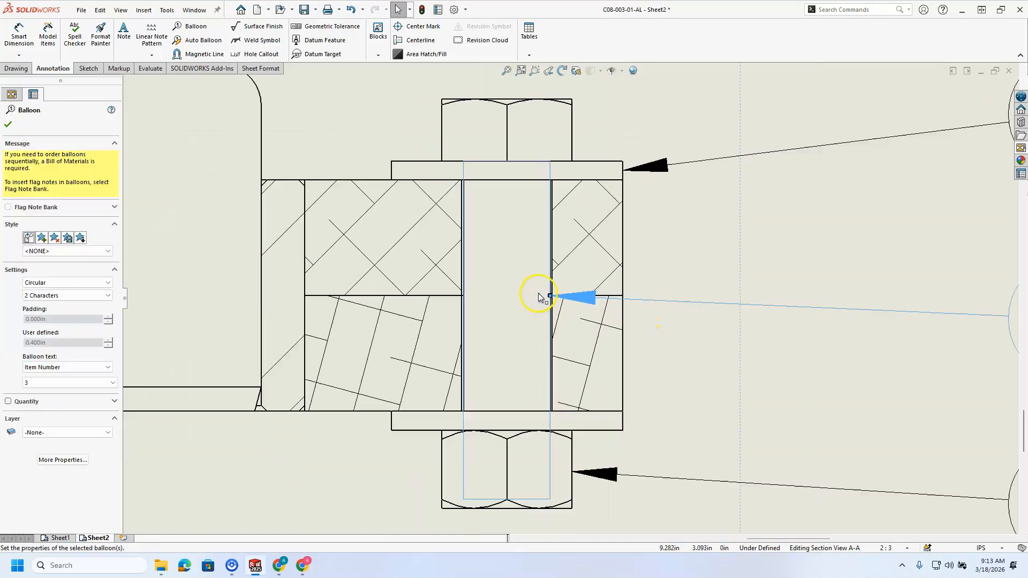
drag(557, 300, 571, 176)
drag(923, 302, 923, 103)
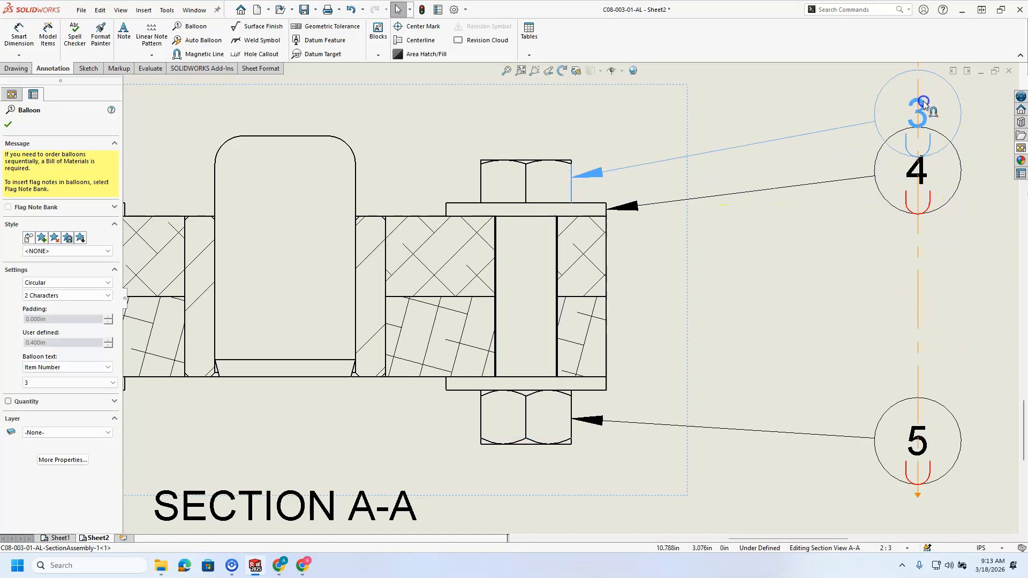
scroll(567, 298, up, 4)
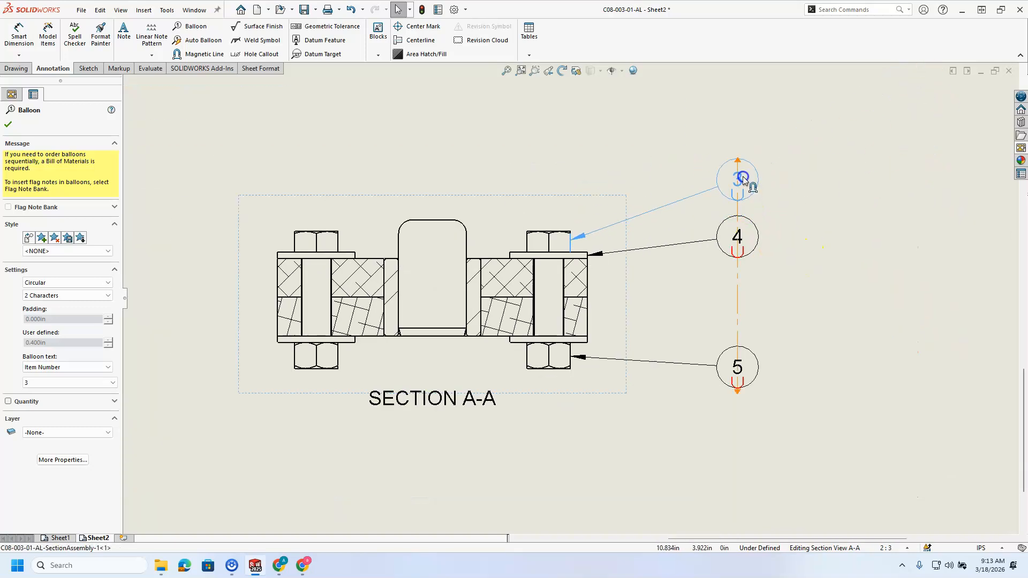
click(824, 276)
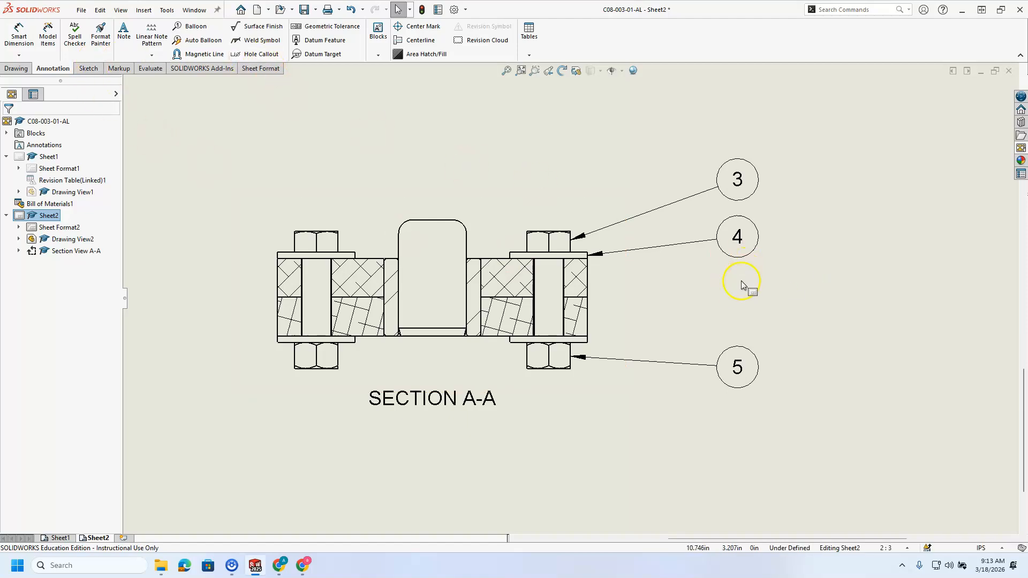
Step: Add an item-number balloon to the lower plate's right edge, placed on the magnetic line between balloons 4 and 5
click(193, 26)
scroll(669, 328, down, 5)
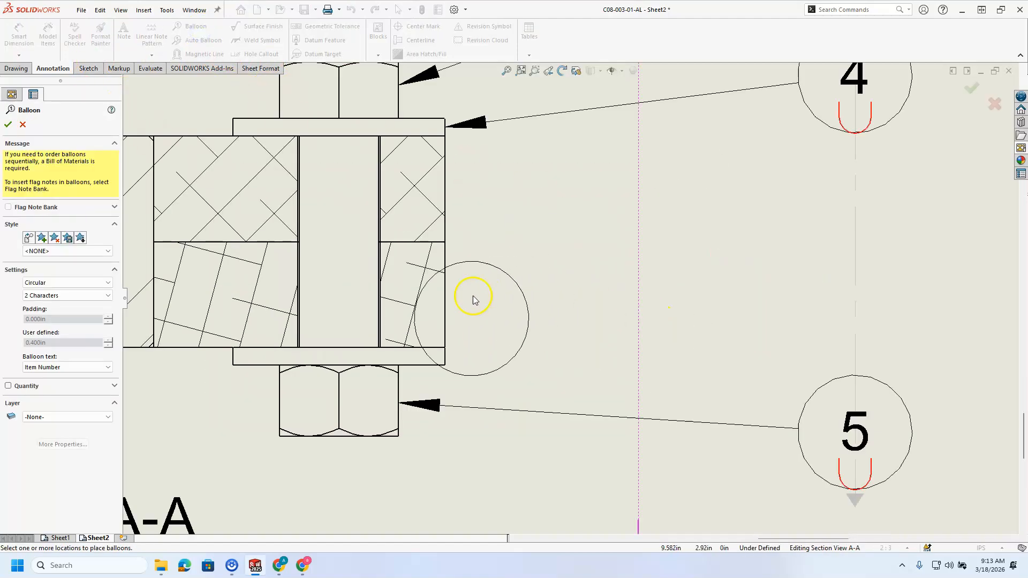
click(445, 282)
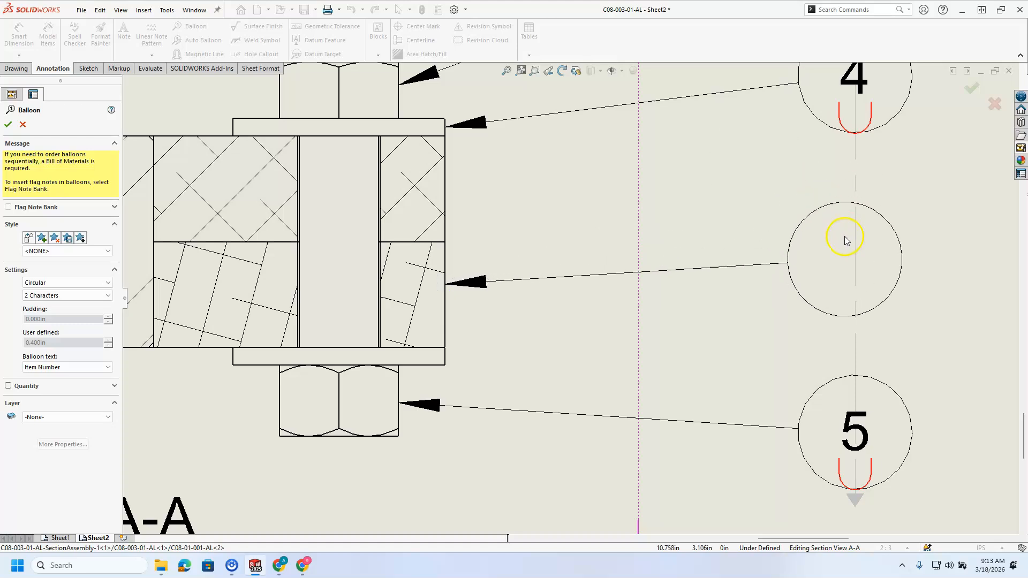
click(855, 269)
scroll(668, 260, up, 5)
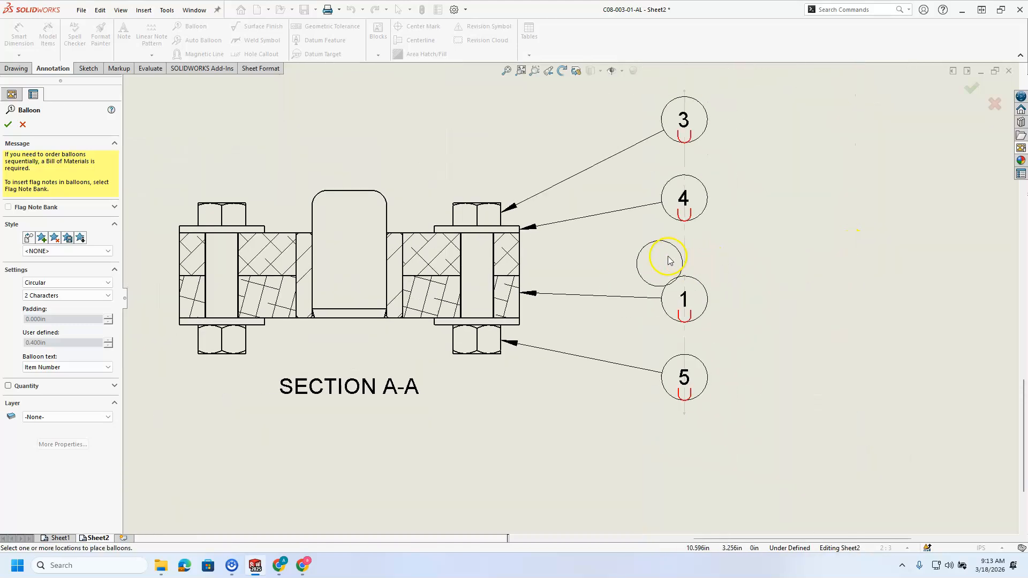
Step: Add item-number balloons above Section A-A for the bushing's top edge and the center dowel pin's top edge
click(396, 232)
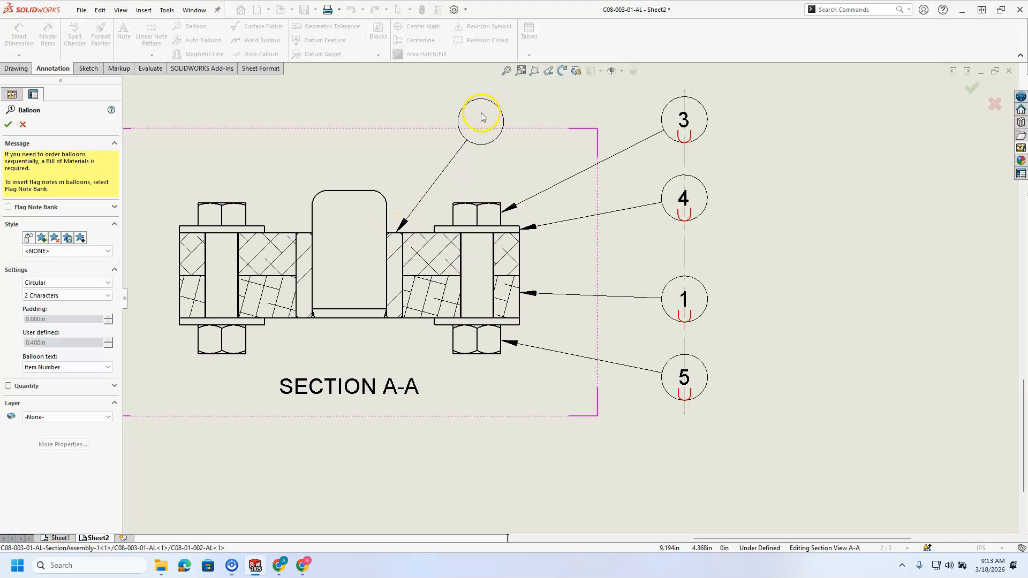
click(481, 117)
click(410, 238)
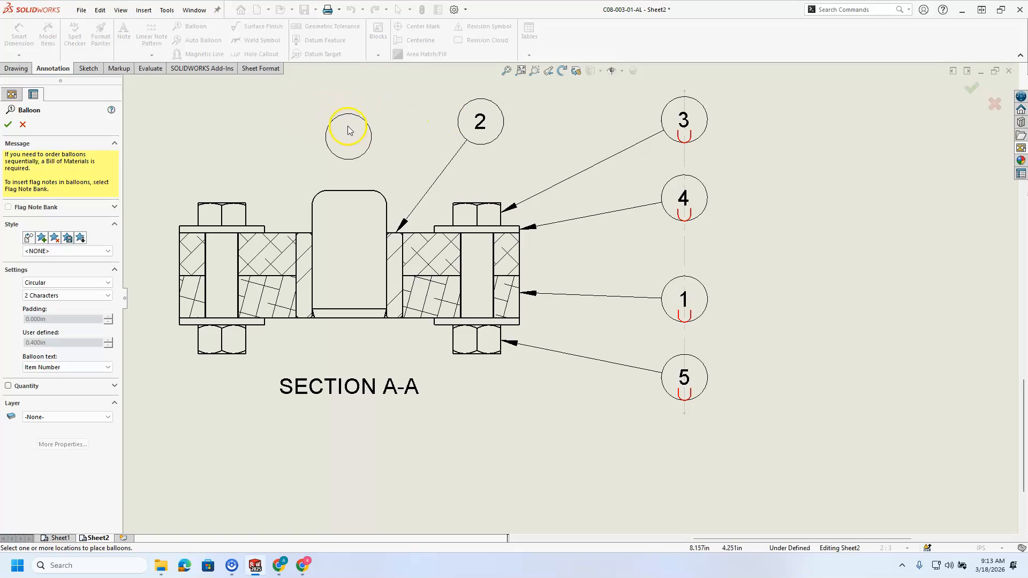
click(346, 188)
click(339, 119)
key(Escape)
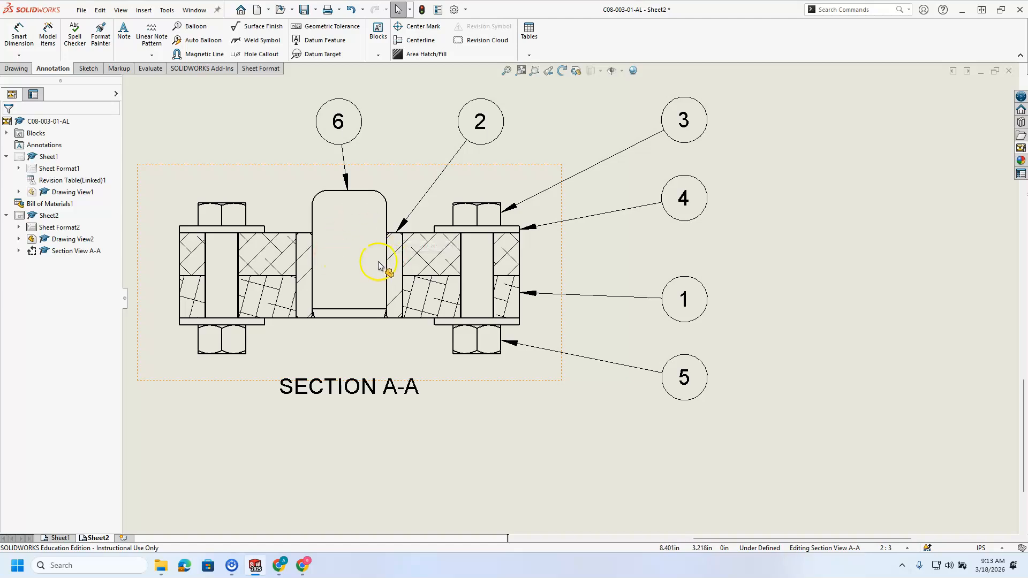
Step: Align balloons 6 and 2 above Section A-A on a horizontal magnetic line with equal spacing
scroll(373, 199, up, 2)
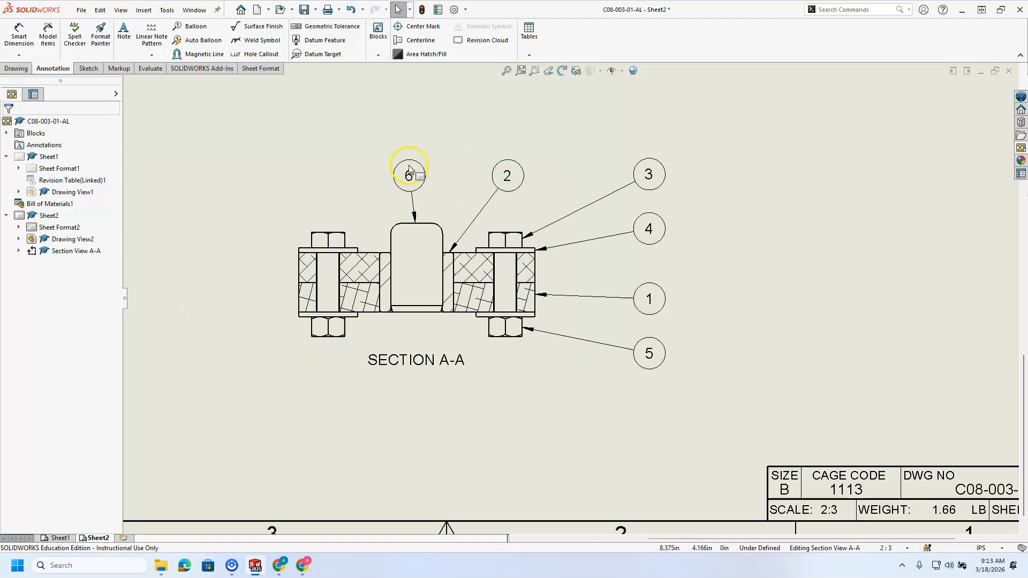
click(197, 54)
click(335, 175)
click(499, 176)
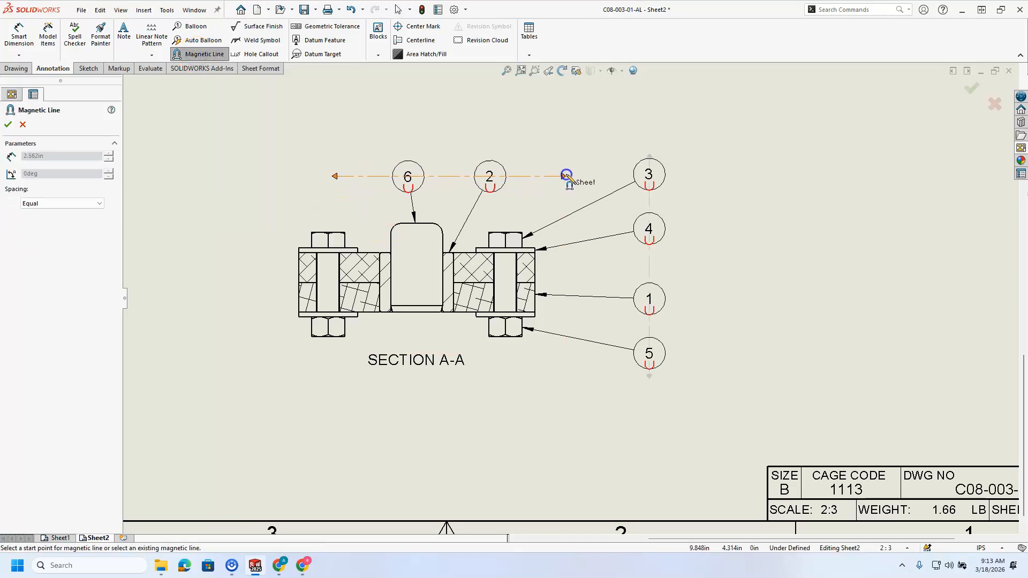
drag(577, 174, 571, 173)
key(Escape)
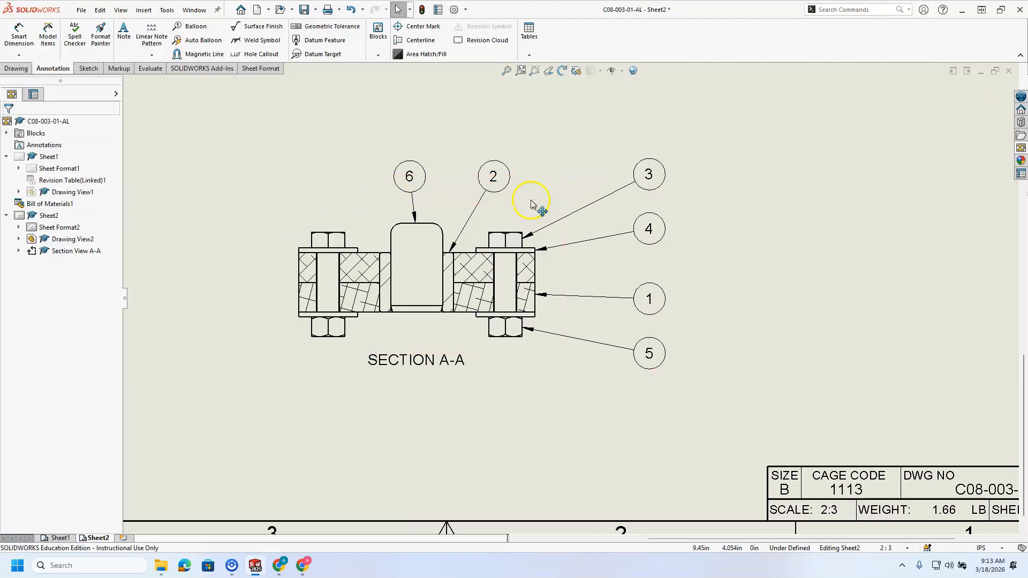
Step: Move the horizontal magnetic line carrying balloons 6 and 2 slightly higher above Section A-A
click(508, 177)
drag(530, 177, 530, 164)
click(295, 179)
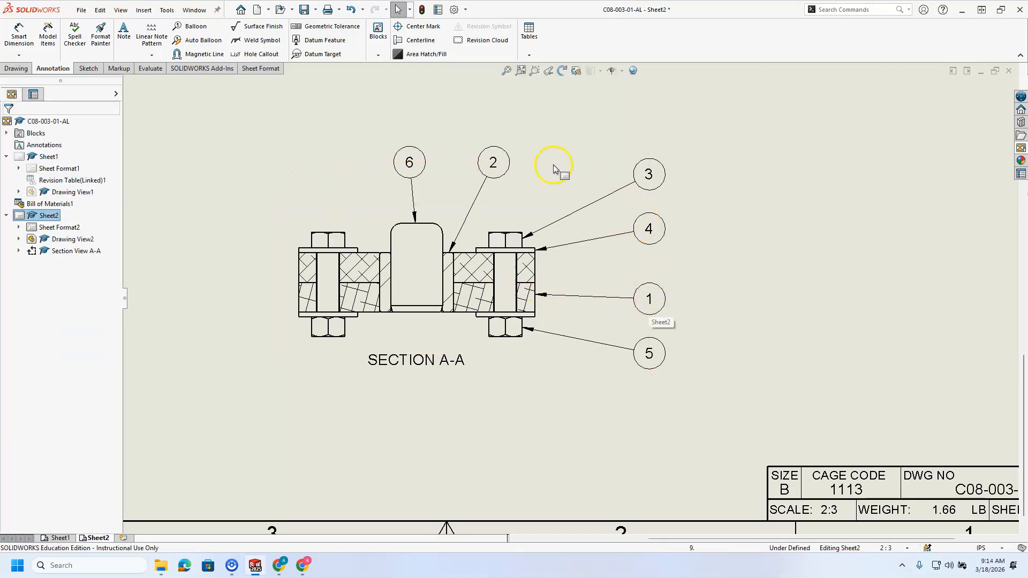
scroll(703, 300, up, 6)
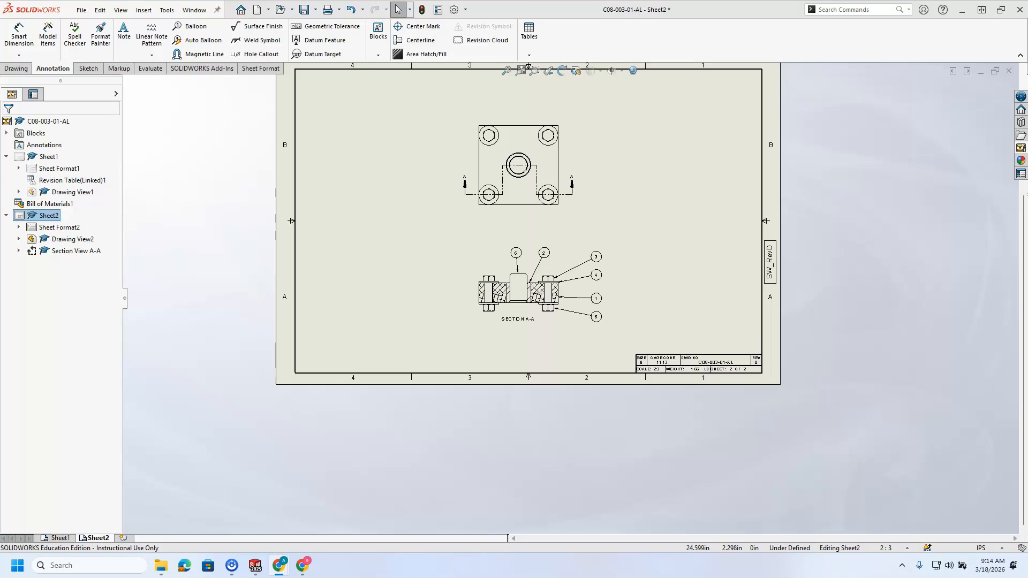
scroll(613, 289, down, 5)
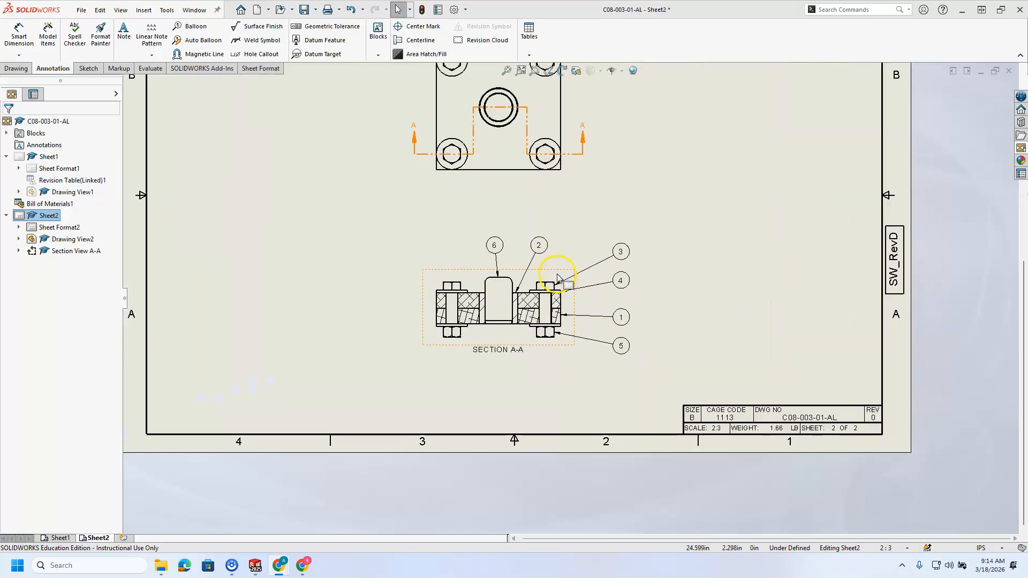
click(513, 328)
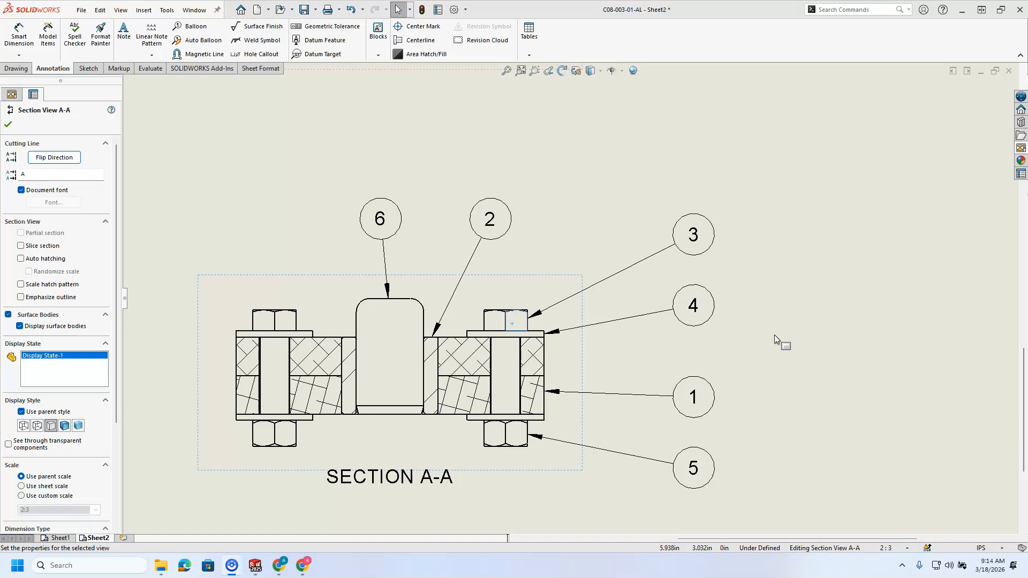
click(552, 162)
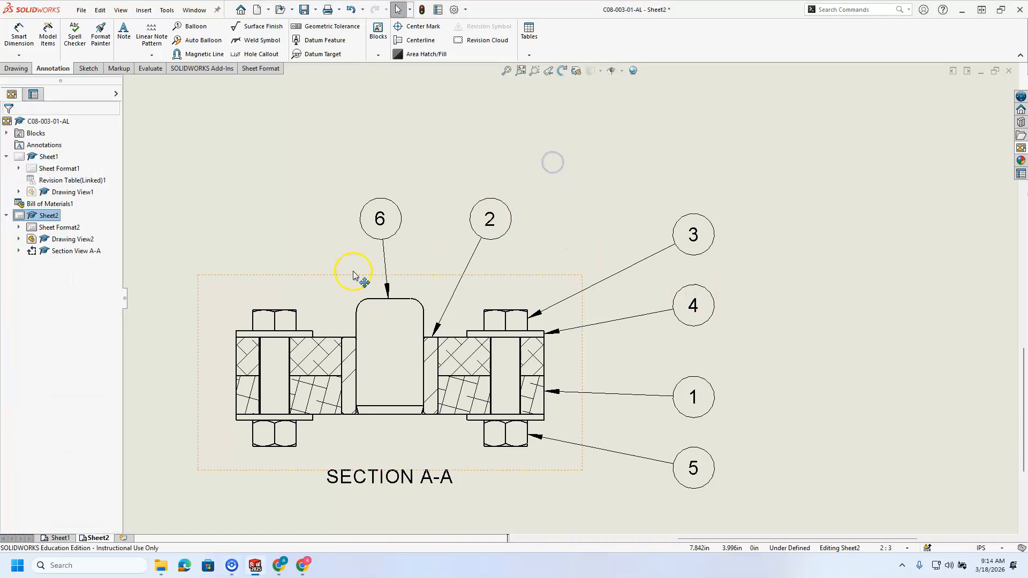
scroll(345, 211, up, 6)
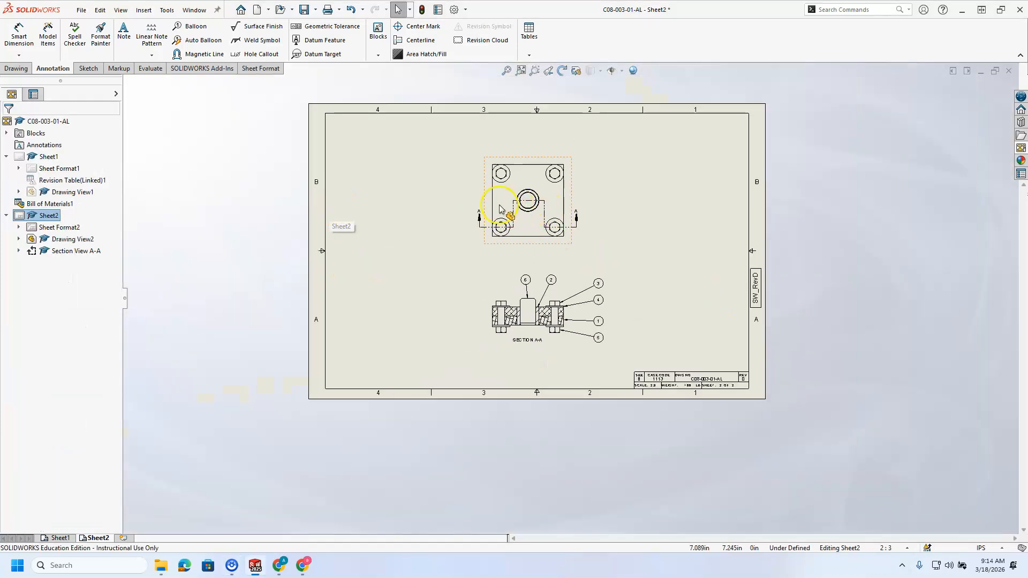
Step: Insert the NOTES.SLDBLK block from the SW BLOCKS folder in the upper left corner of Sheet1's border
click(60, 538)
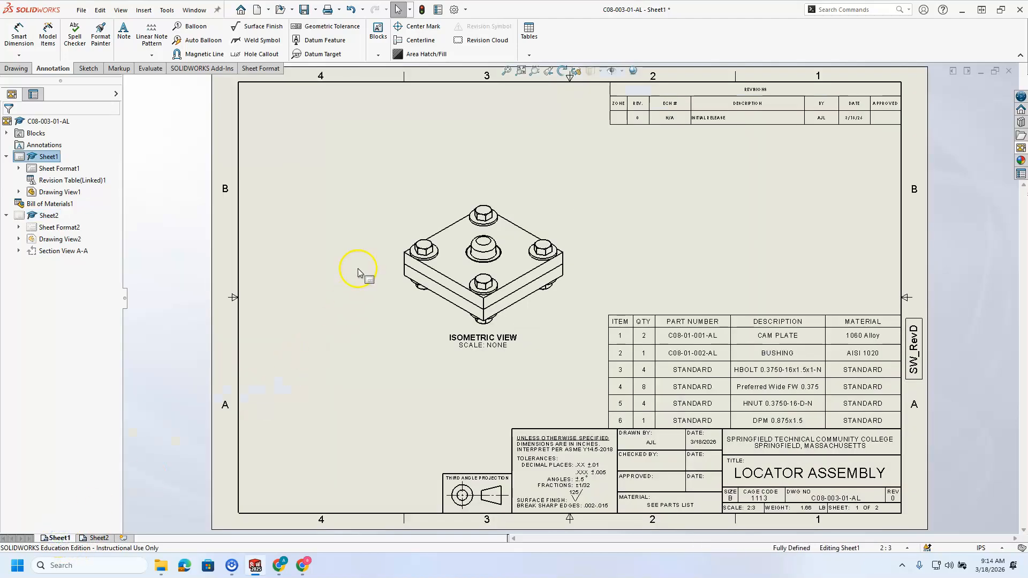
click(378, 55)
click(387, 80)
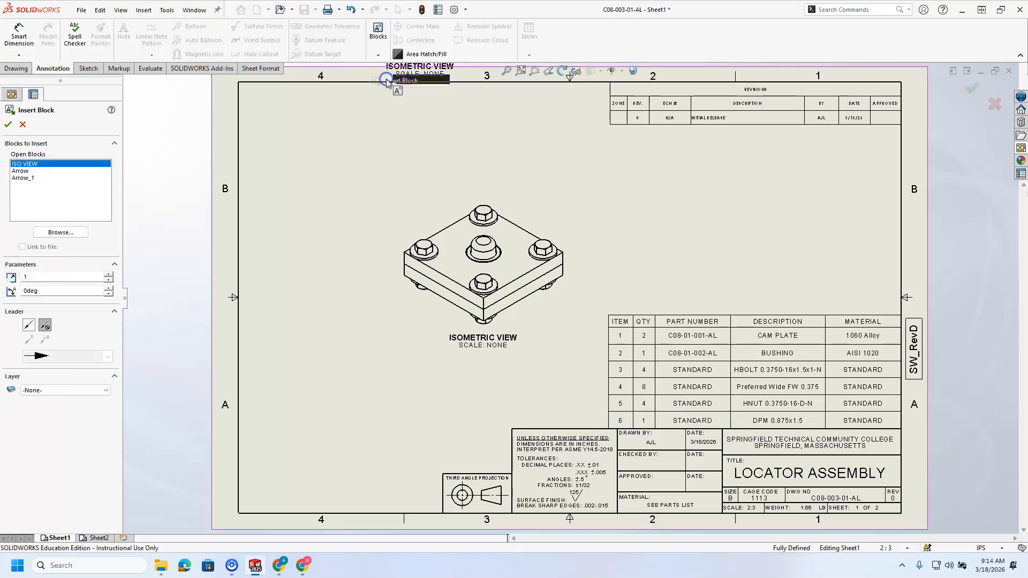
click(60, 233)
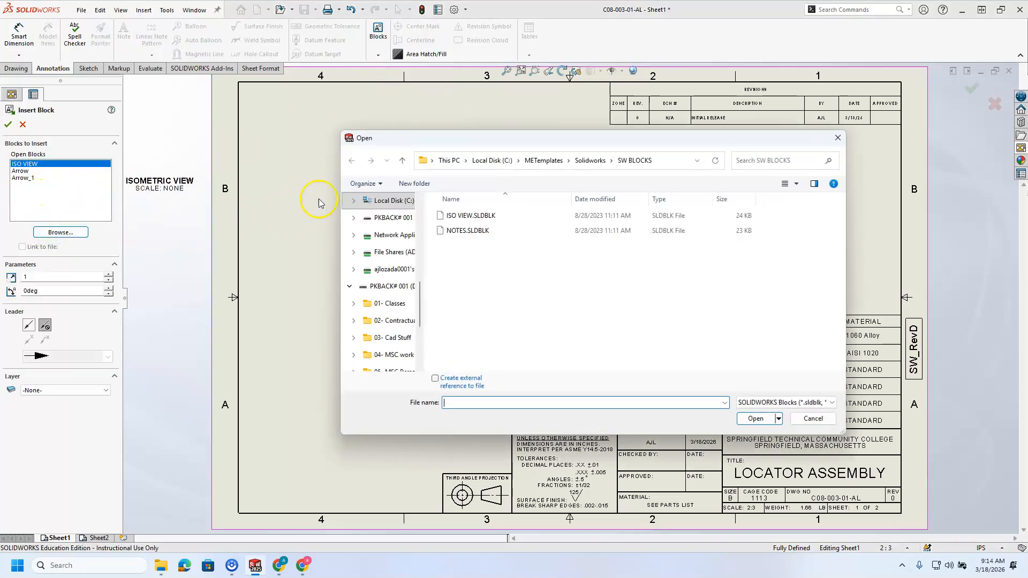
double_click(465, 230)
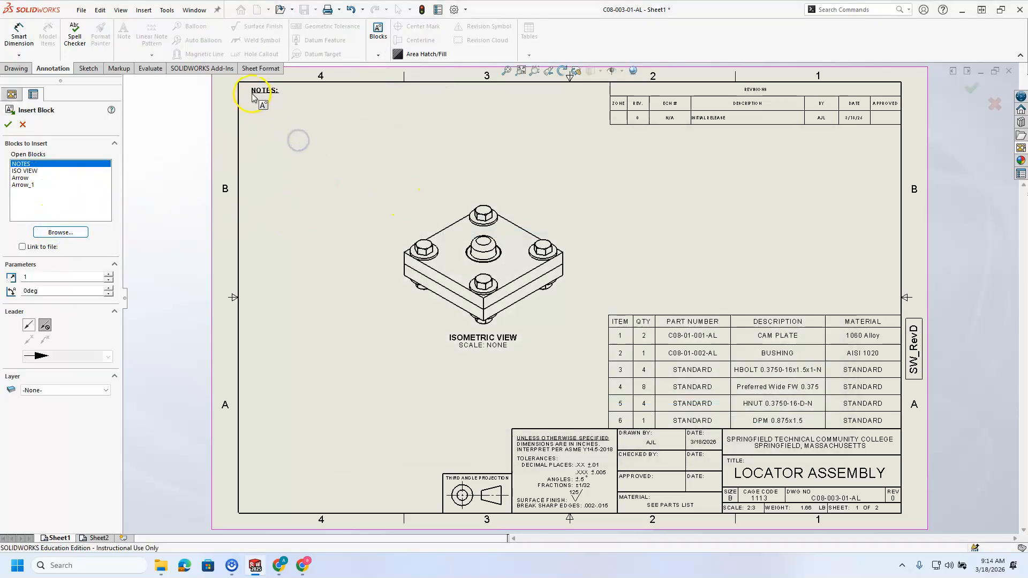
click(249, 96)
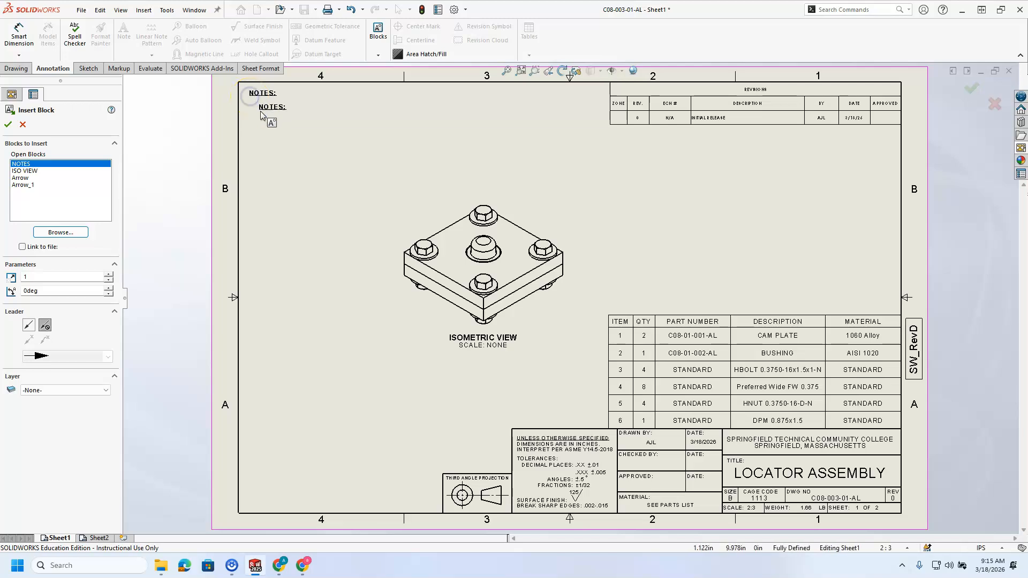
key(Escape)
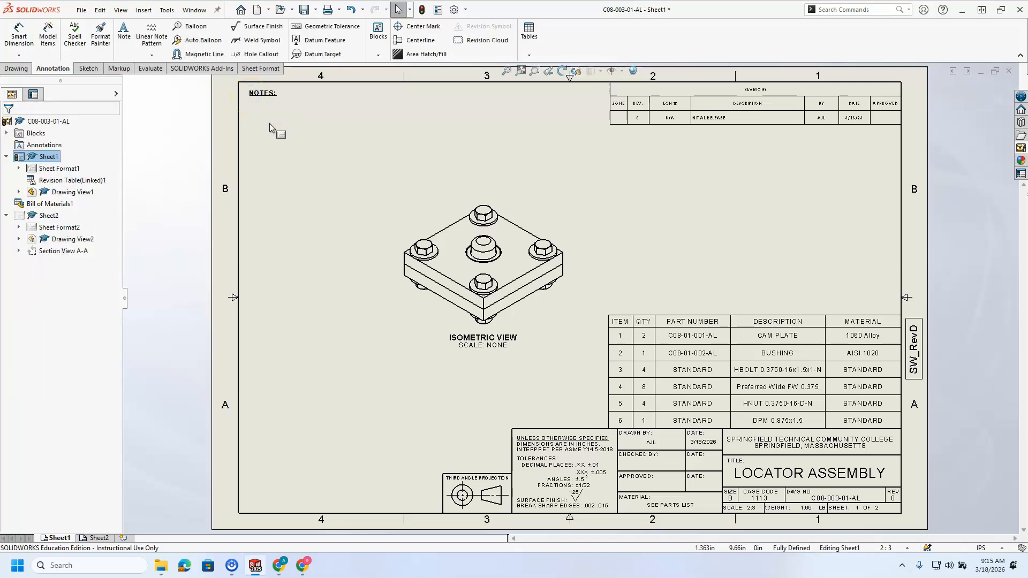
Step: Place an empty note directly below the NOTES heading on Sheet1, keeping the formatting controls clear of it
scroll(316, 117, up, 2)
scroll(536, 182, up, 1)
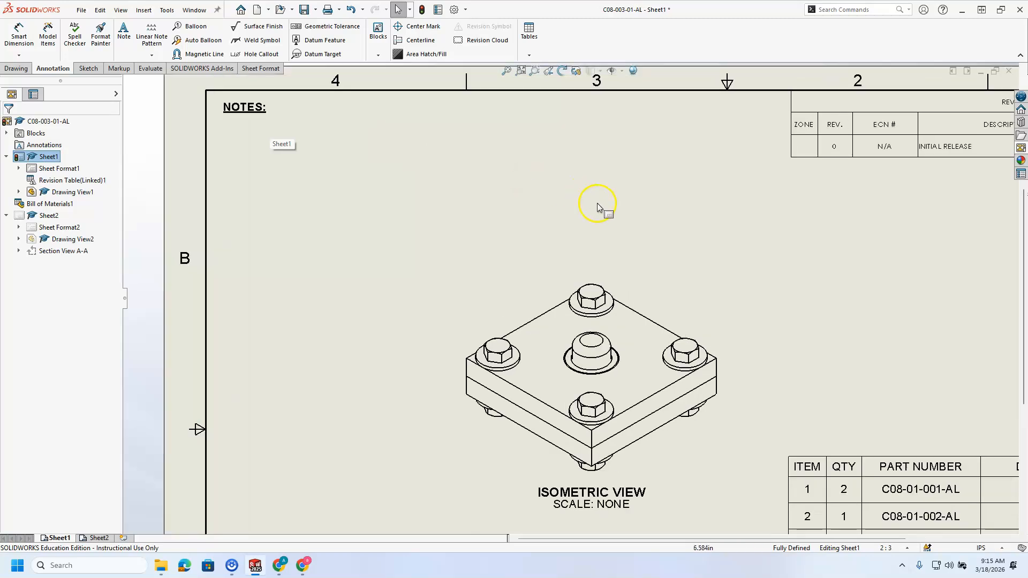
click(123, 42)
click(227, 129)
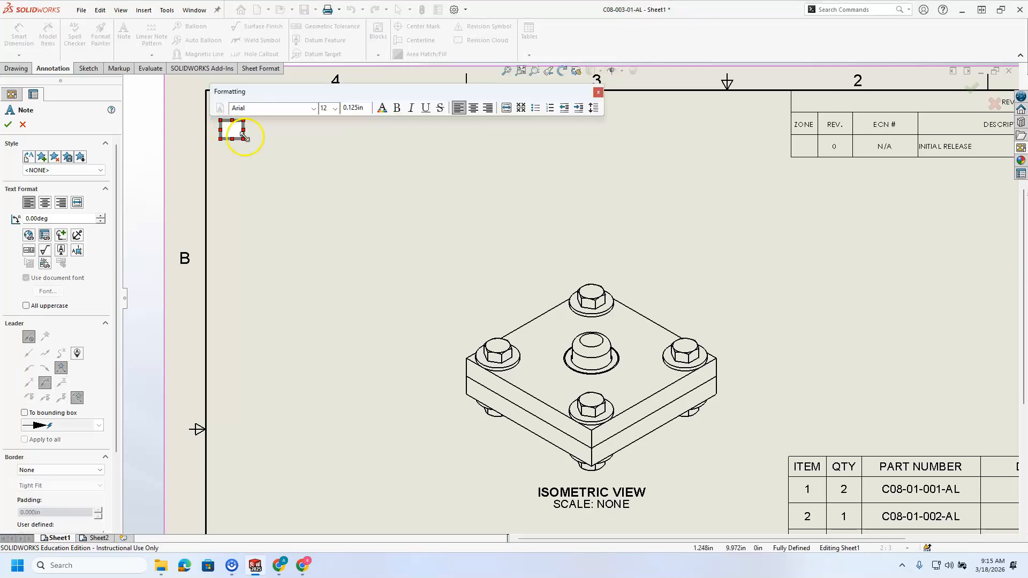
drag(245, 101, 363, 105)
click(231, 134)
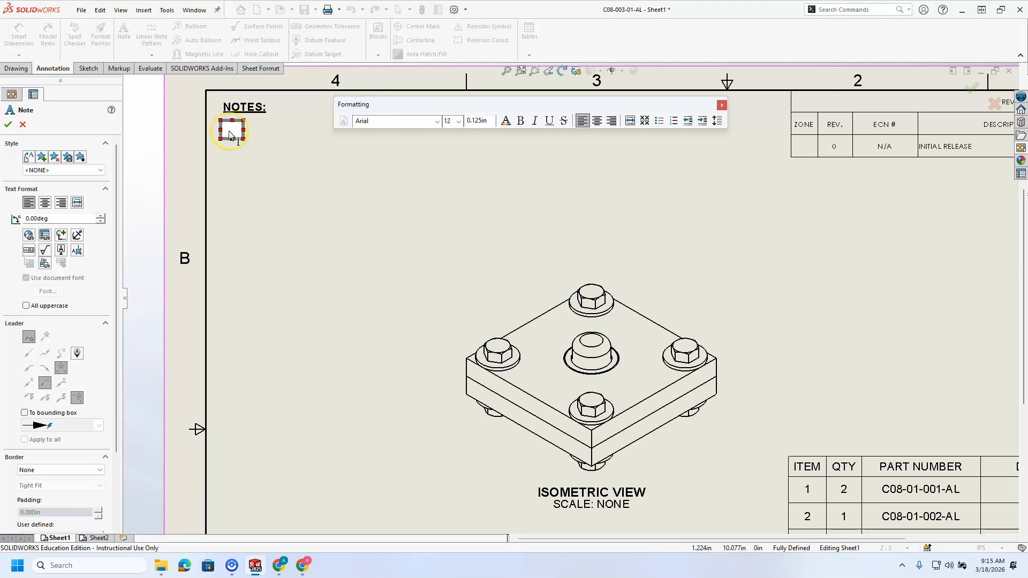
Step: Examine the triangular flag categories in the symbol library, including Flag Tri 1.-99., Flag Tri A-Z and Flag Tri-Rot 1-99
click(61, 242)
click(61, 236)
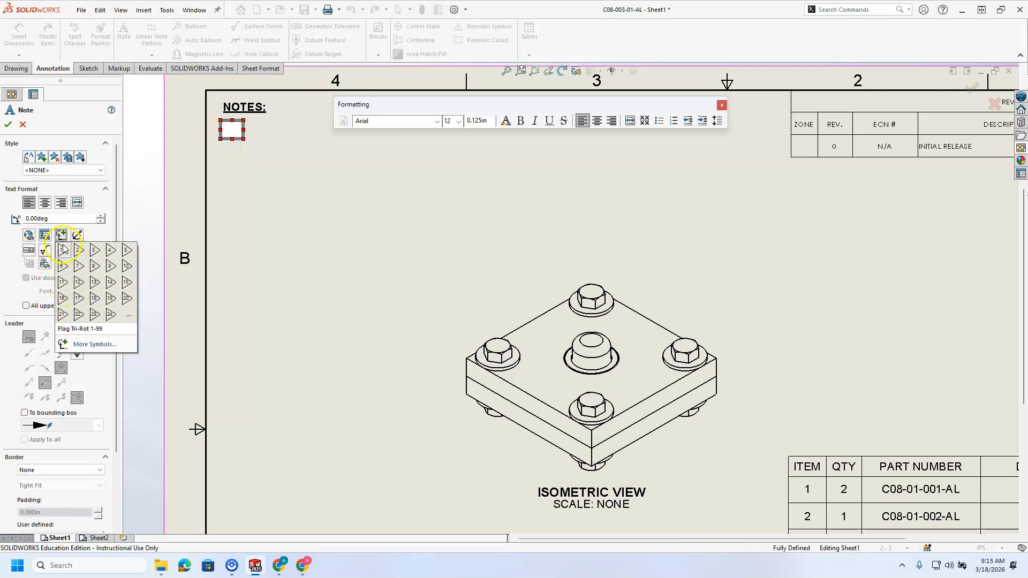
click(92, 344)
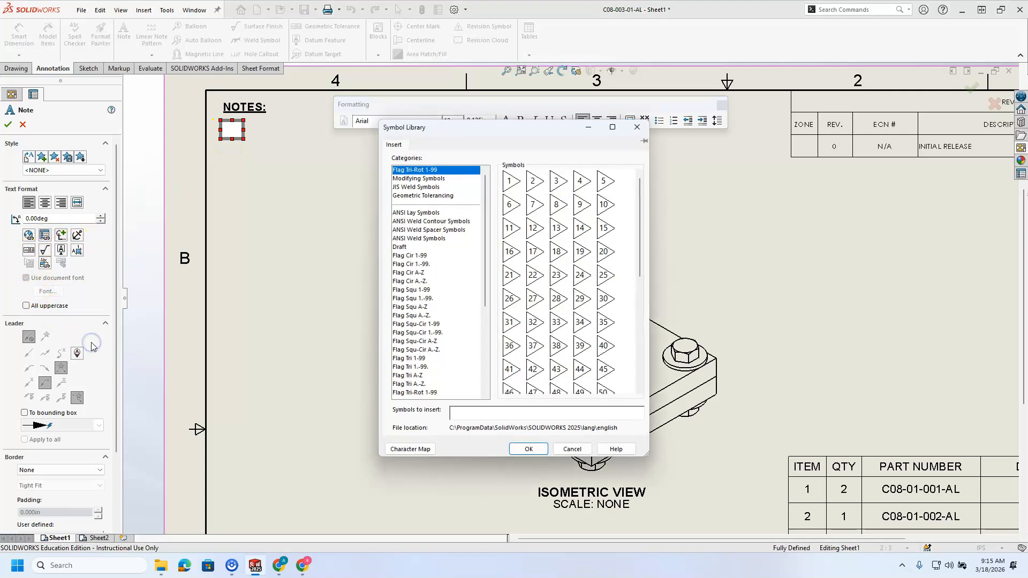
click(419, 358)
click(417, 367)
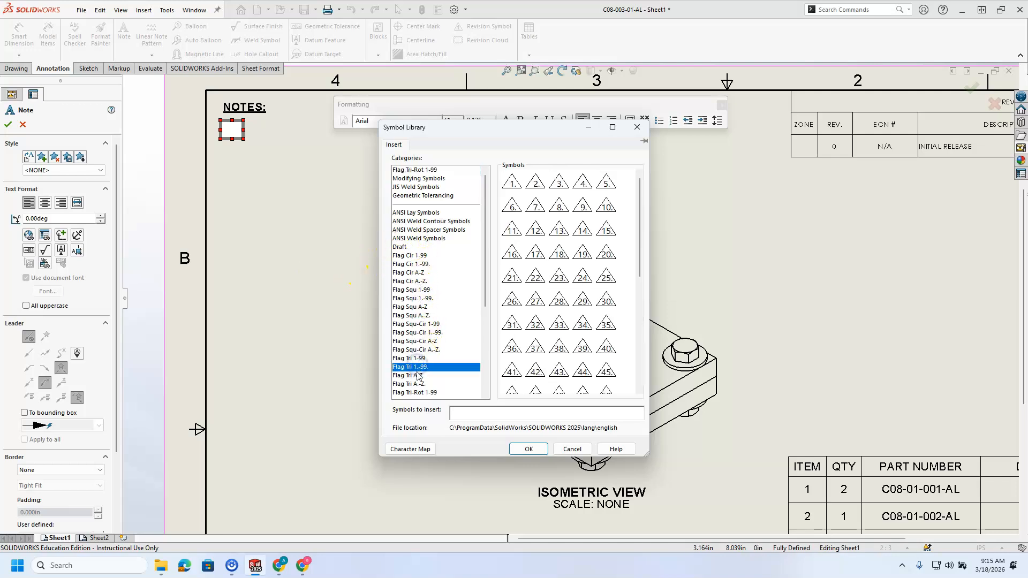
click(417, 375)
scroll(417, 395, down, 1)
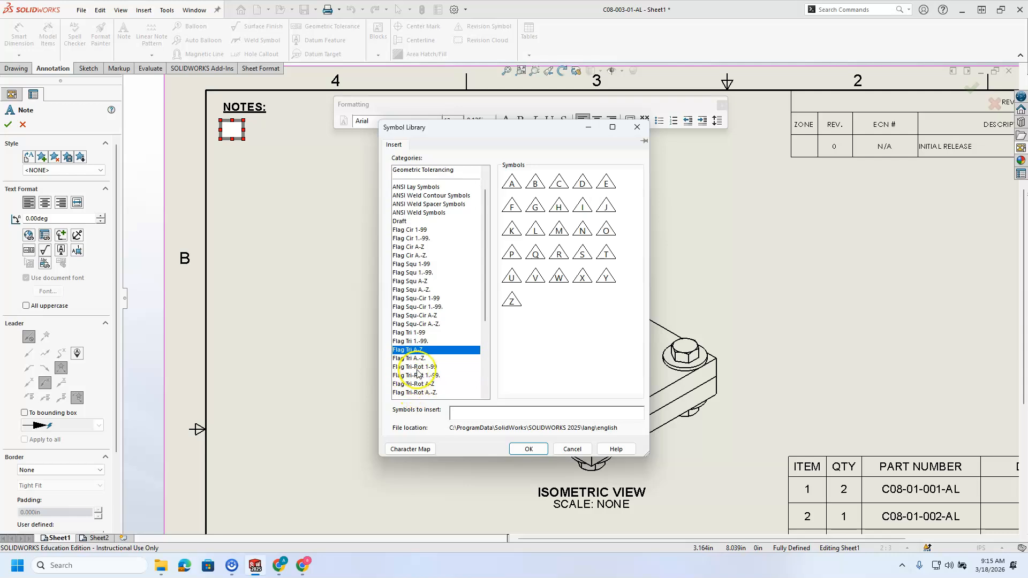
click(418, 368)
click(417, 374)
click(418, 369)
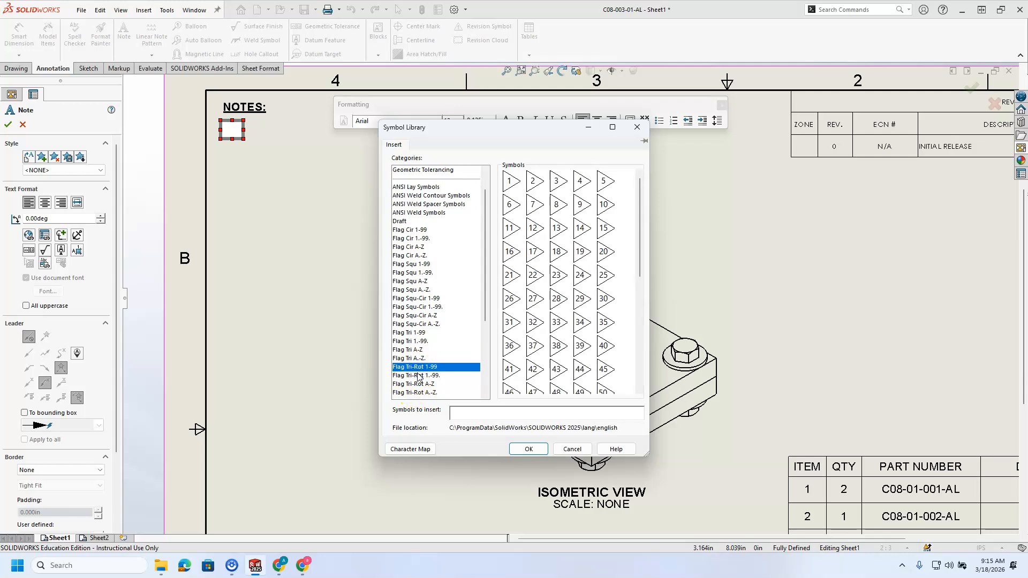
click(531, 448)
Step: Insert the number 1 flag symbol from the Flag Tri-Rot 1-99 category into the note
click(63, 236)
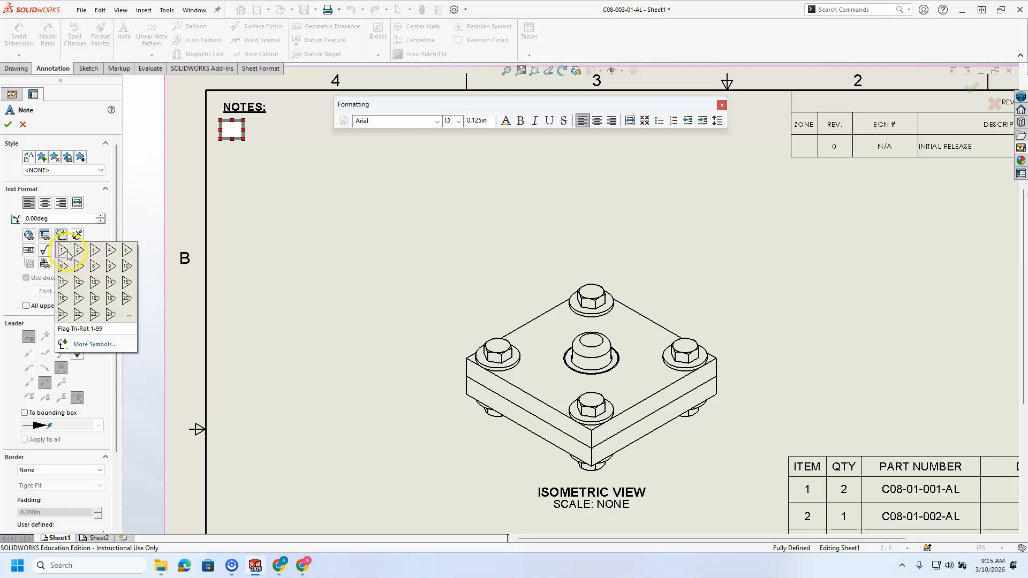
click(94, 344)
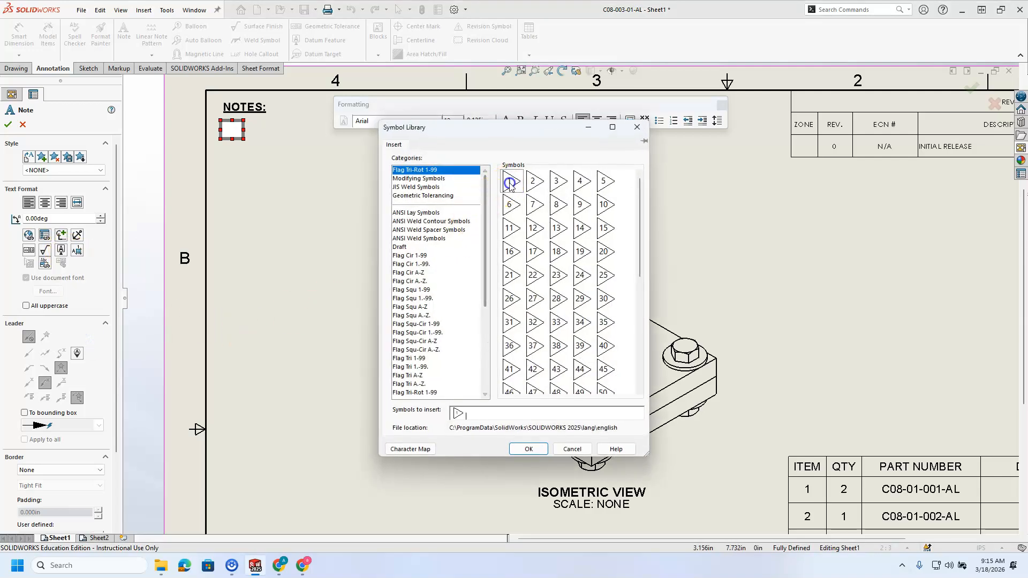
click(534, 449)
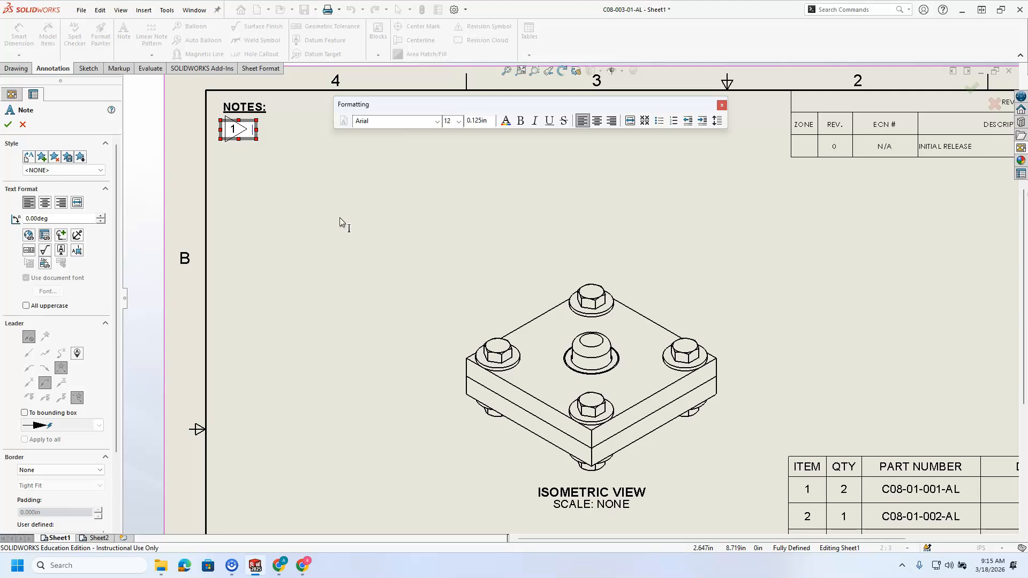
Step: Complete the flagged note with the text "TORQUE TO 4-6 FT-LB" after the symbol
text(TOURQUE)
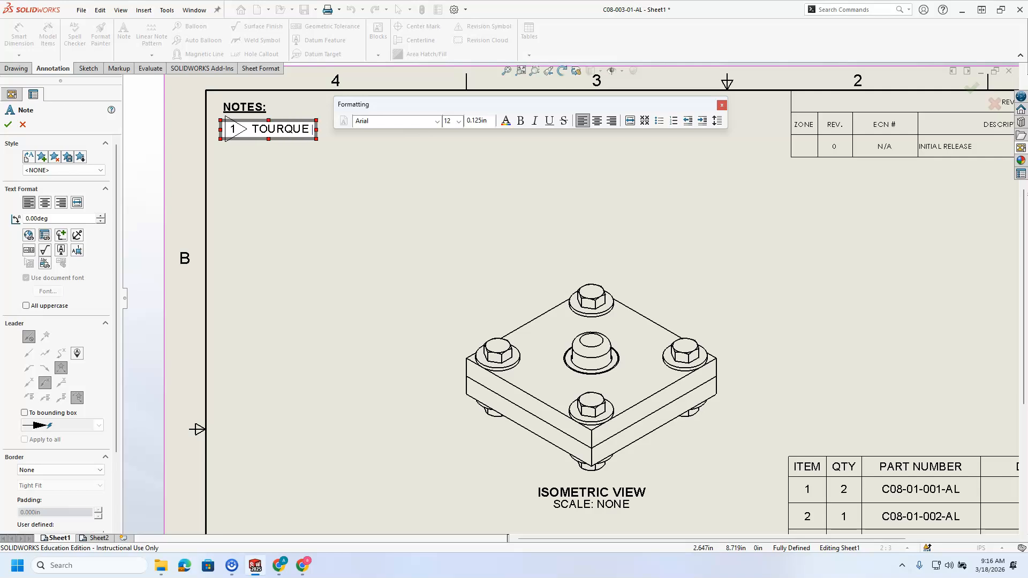
click(278, 131)
key(BackSpace)
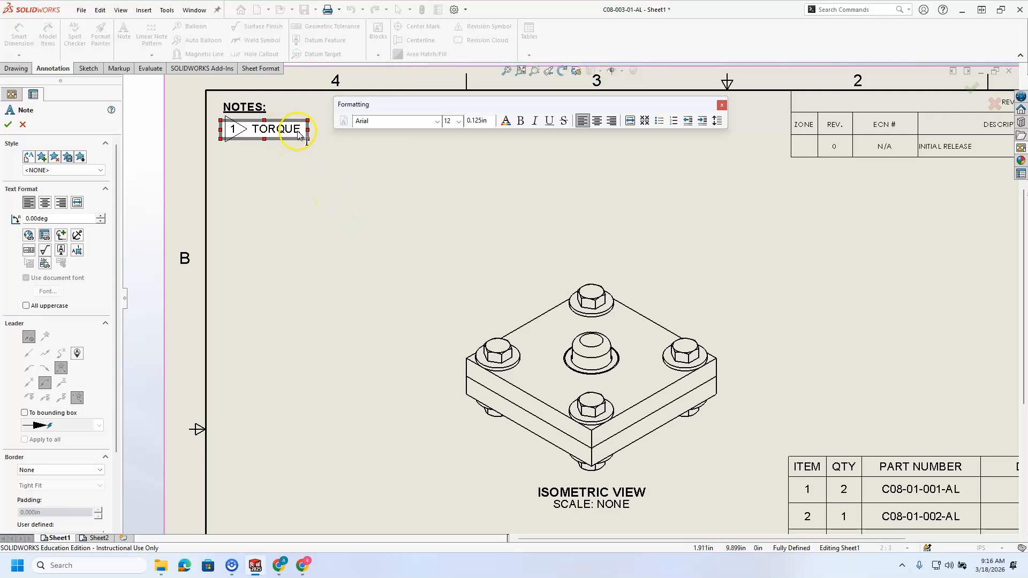
text(TO 4-6 FT-LB)
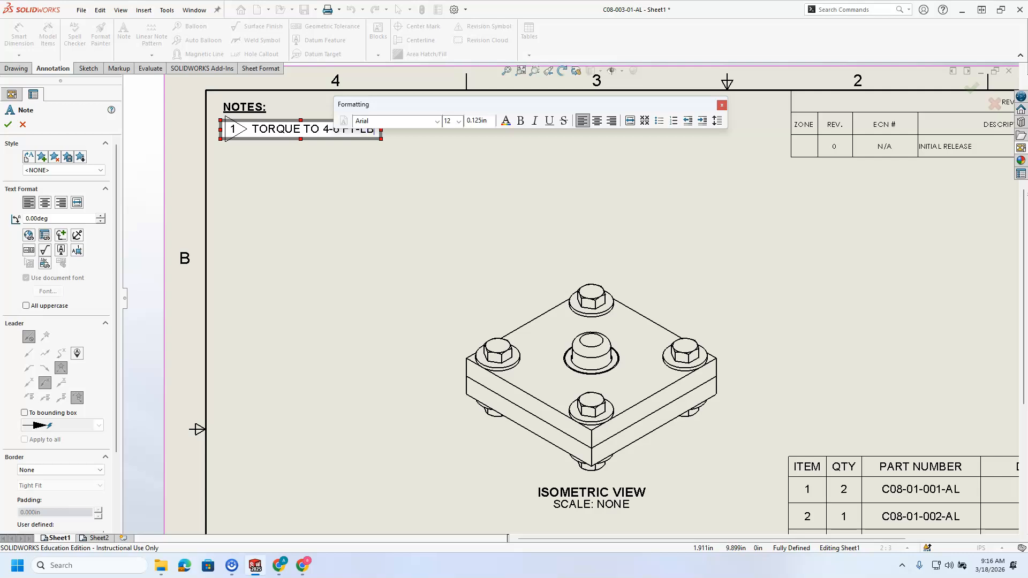
click(338, 173)
click(358, 169)
key(Escape)
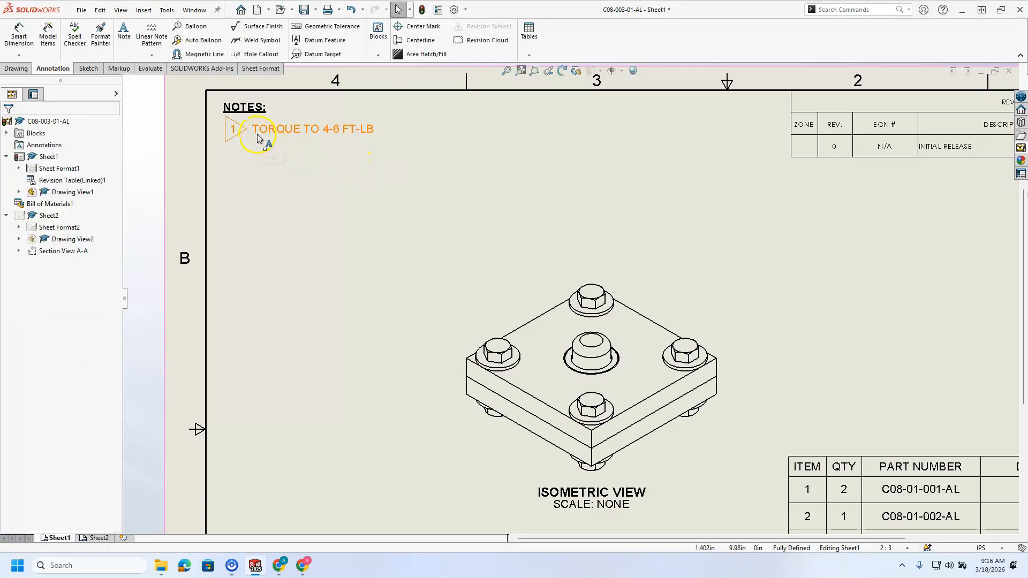
Step: Place a leaderless note containing the number 1 flag symbol beside balloon 3 of Section A-A on Sheet2, and align it with the balloon
key(z)
click(98, 538)
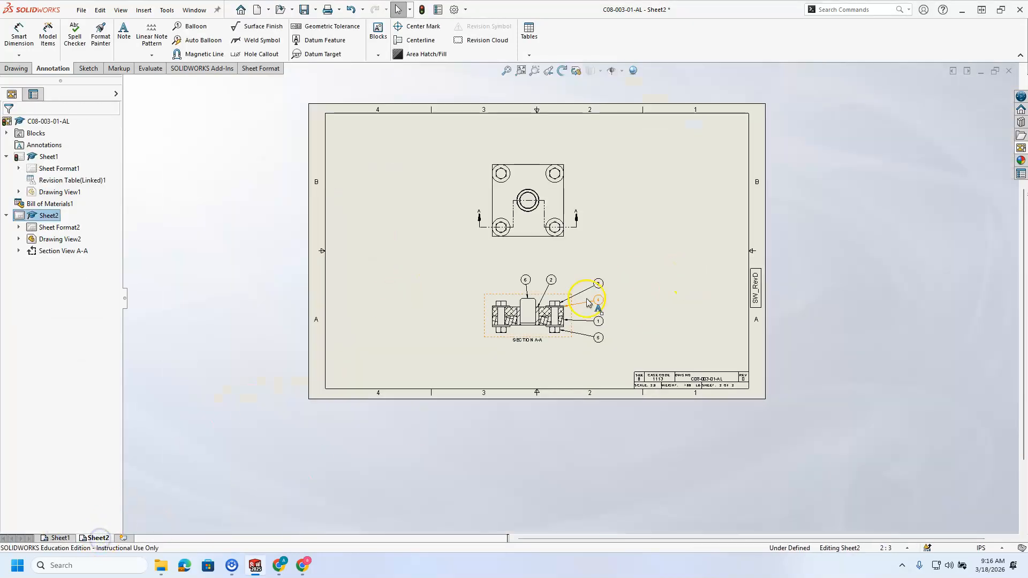
scroll(588, 294, down, 3)
scroll(656, 291, down, 2)
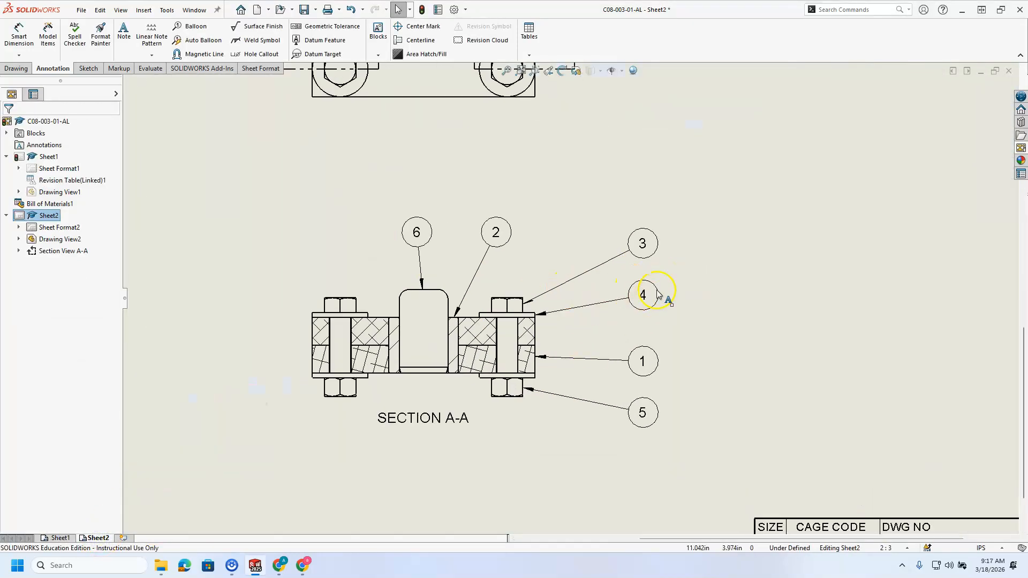
click(124, 34)
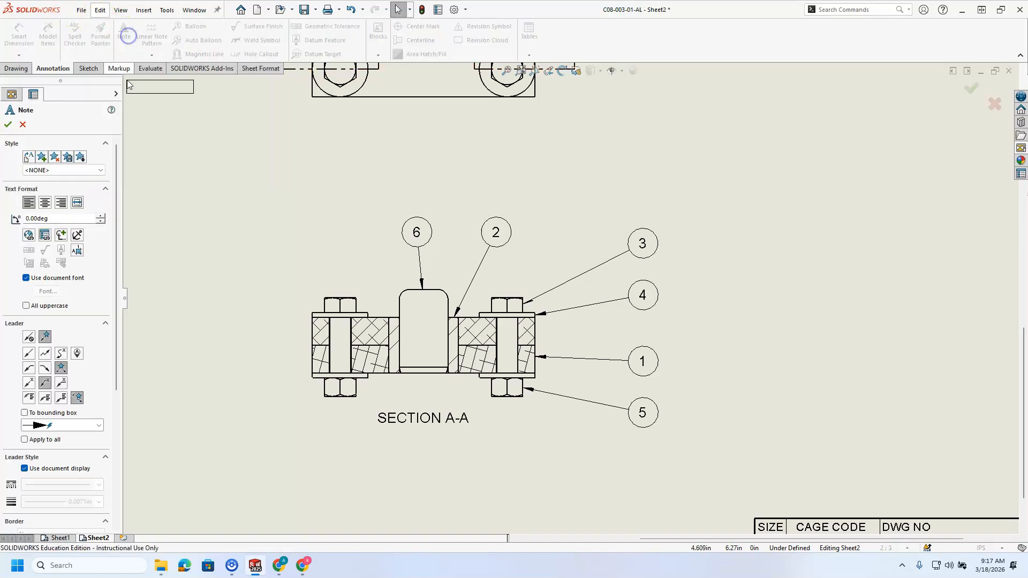
click(63, 235)
click(63, 250)
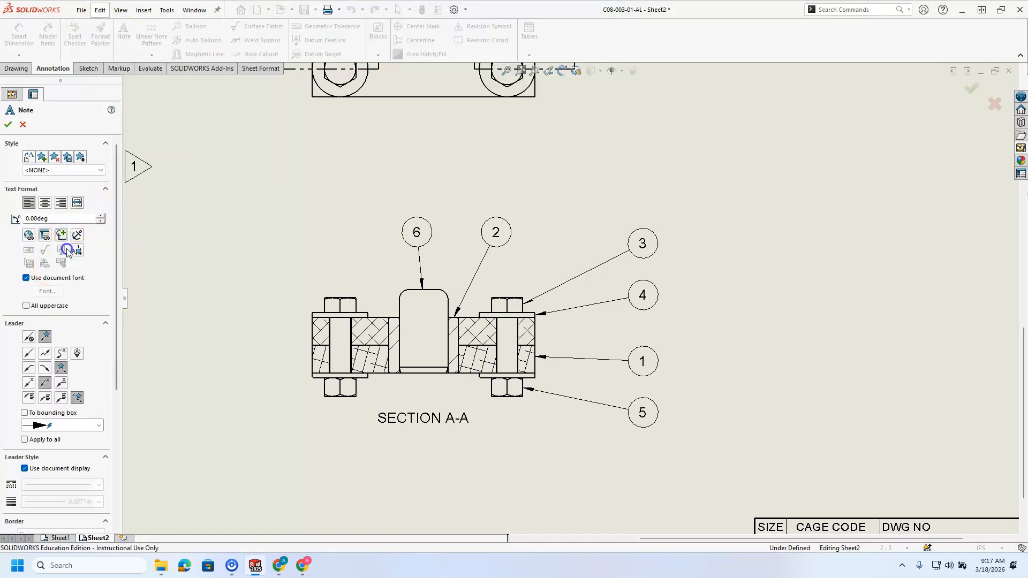
click(663, 241)
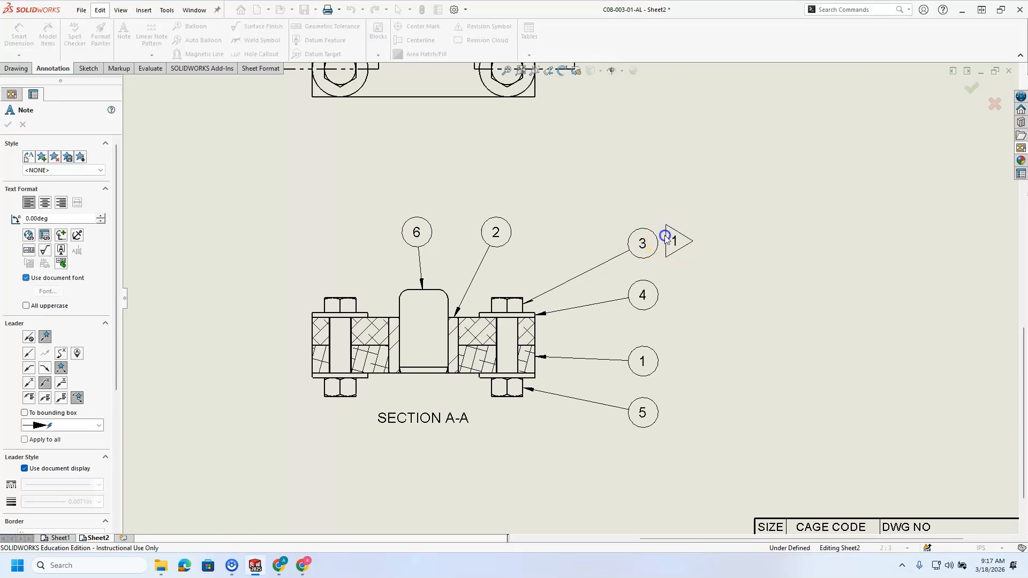
click(709, 267)
key(Escape)
drag(680, 245, 677, 255)
click(727, 284)
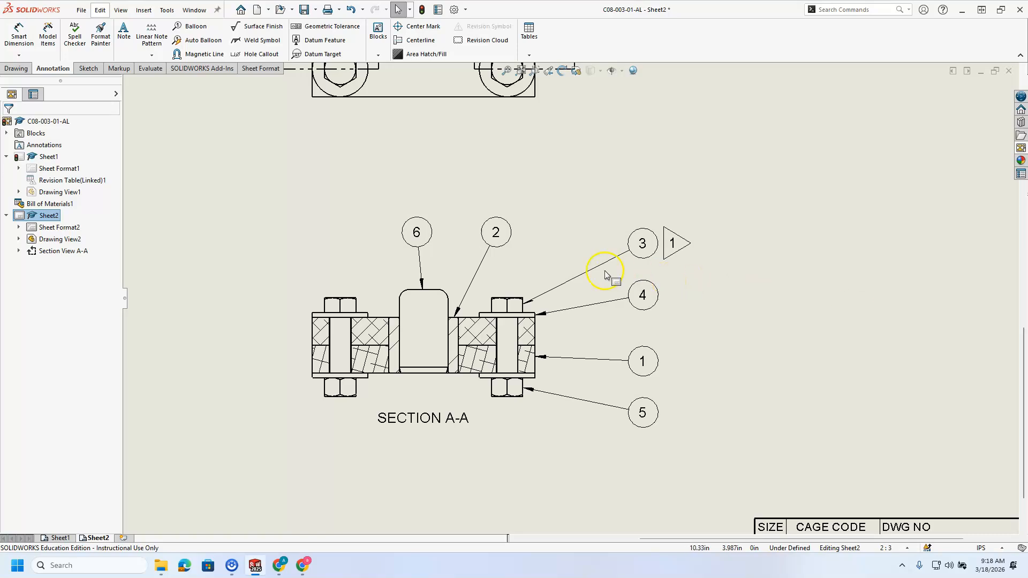
Step: Check the revision table on Sheet1 and insert a matching linked revision table in the upper-right corner of Sheet2's border
scroll(605, 274, up, 4)
scroll(601, 275, down, 5)
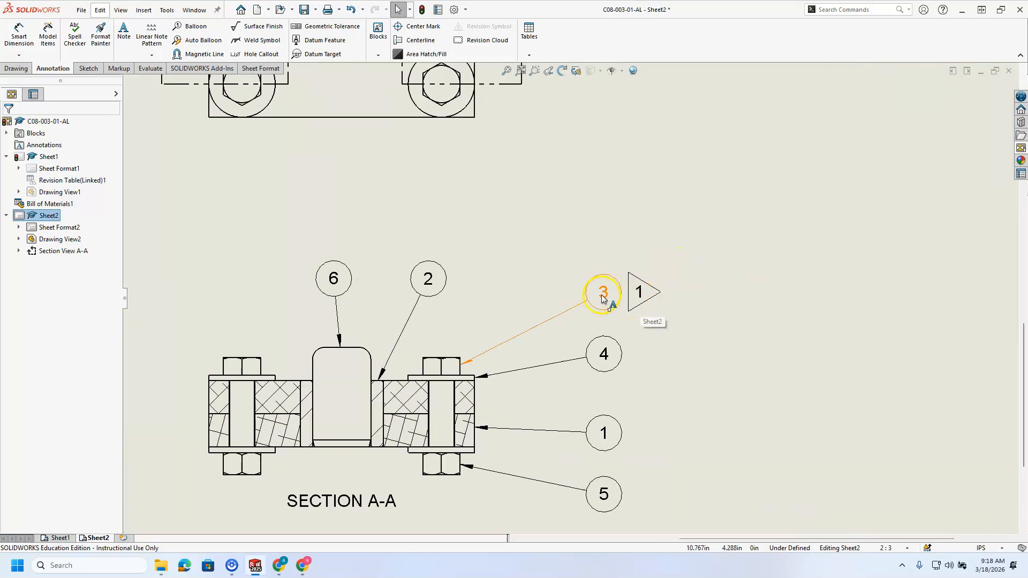
scroll(573, 279, up, 4)
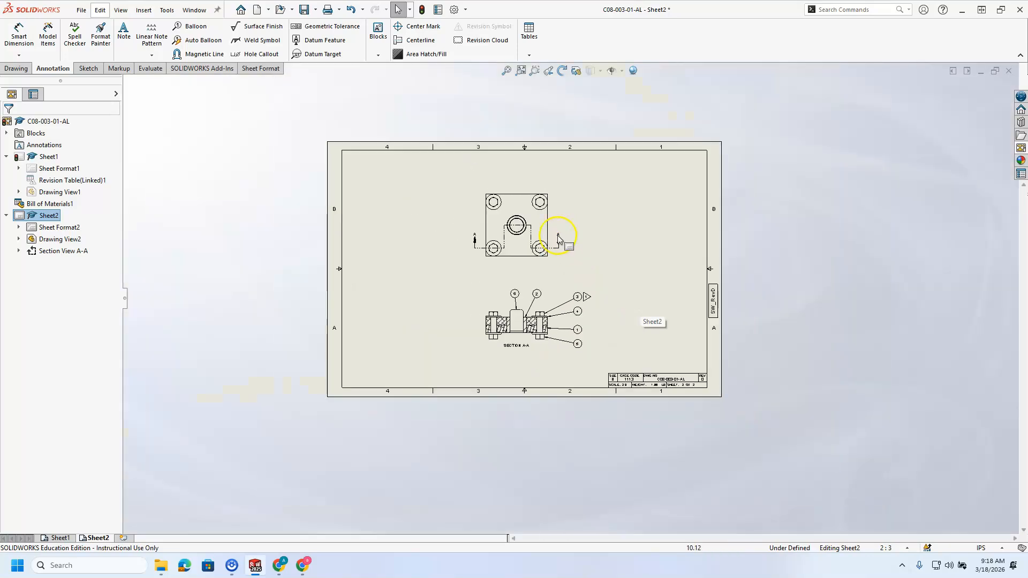
click(54, 538)
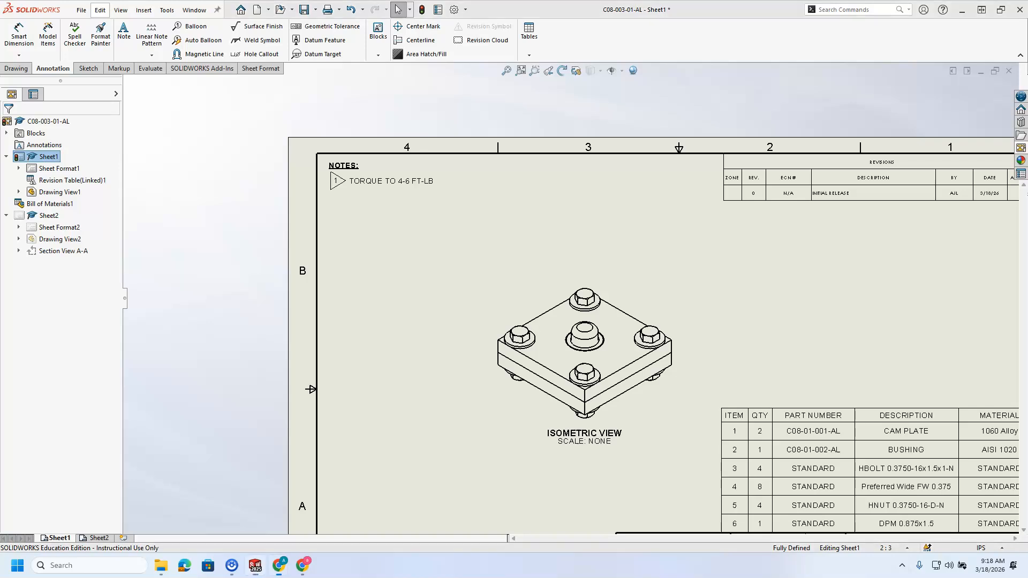
key(f)
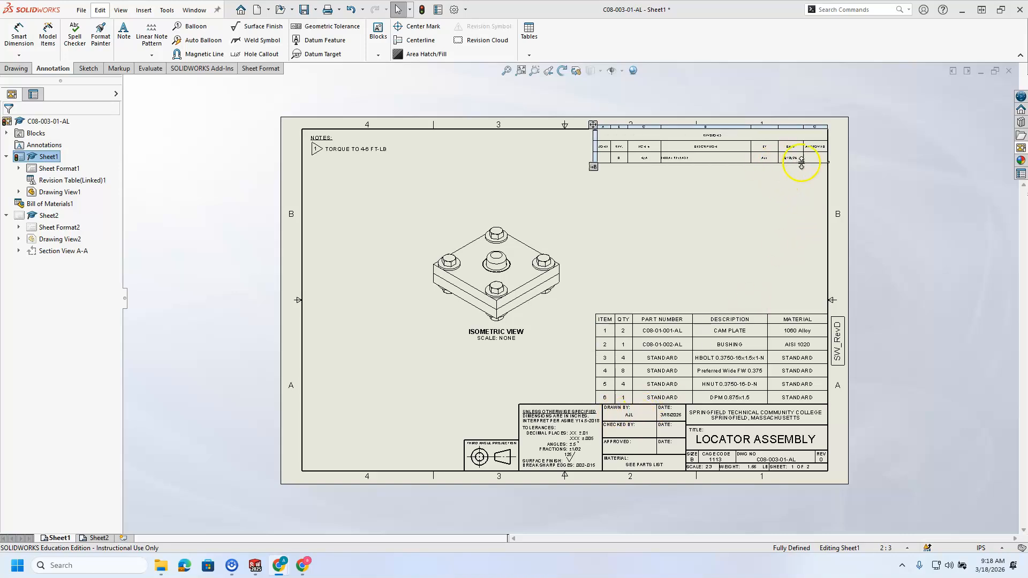
click(98, 537)
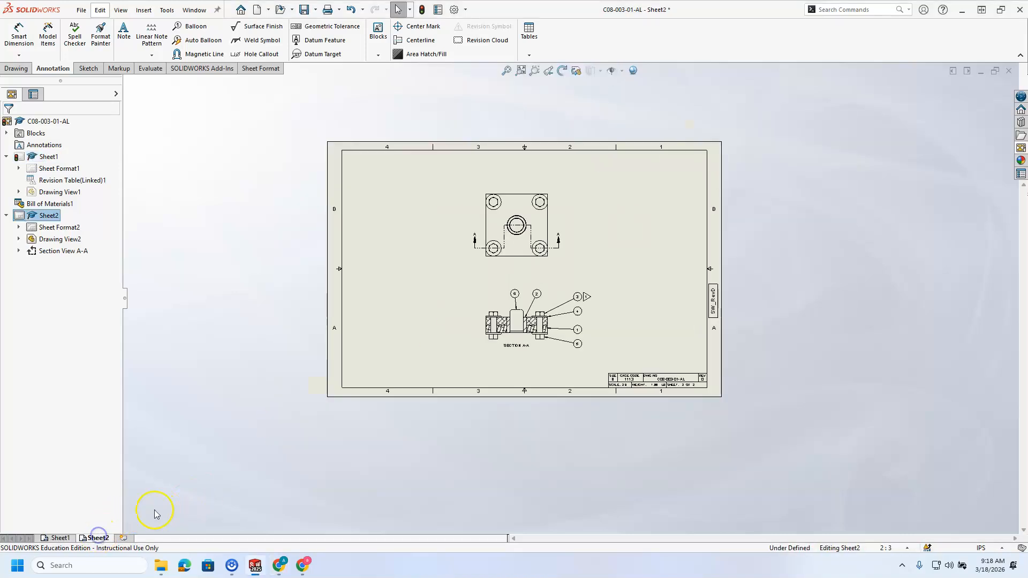
scroll(660, 200, up, 4)
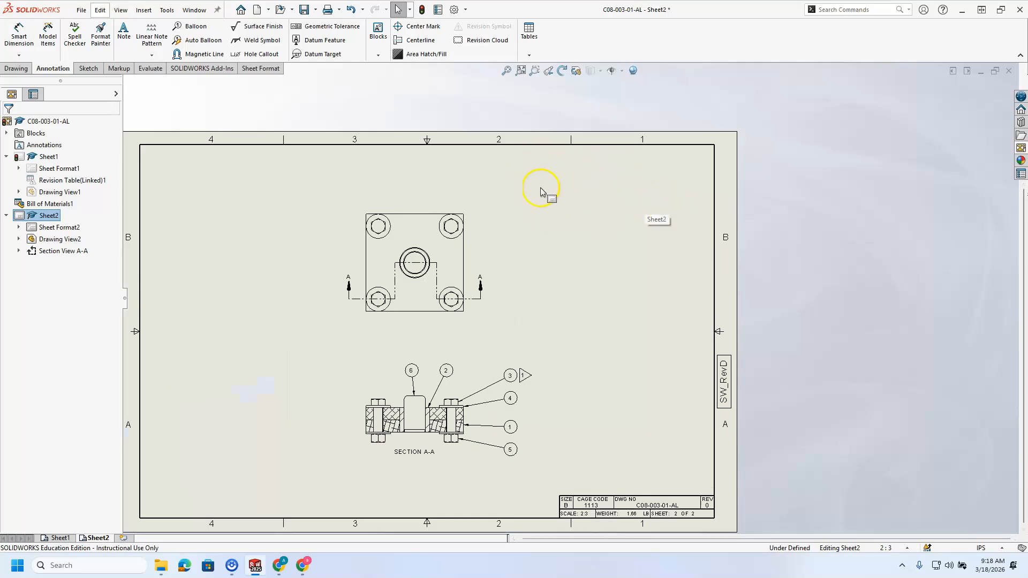
click(530, 52)
click(547, 93)
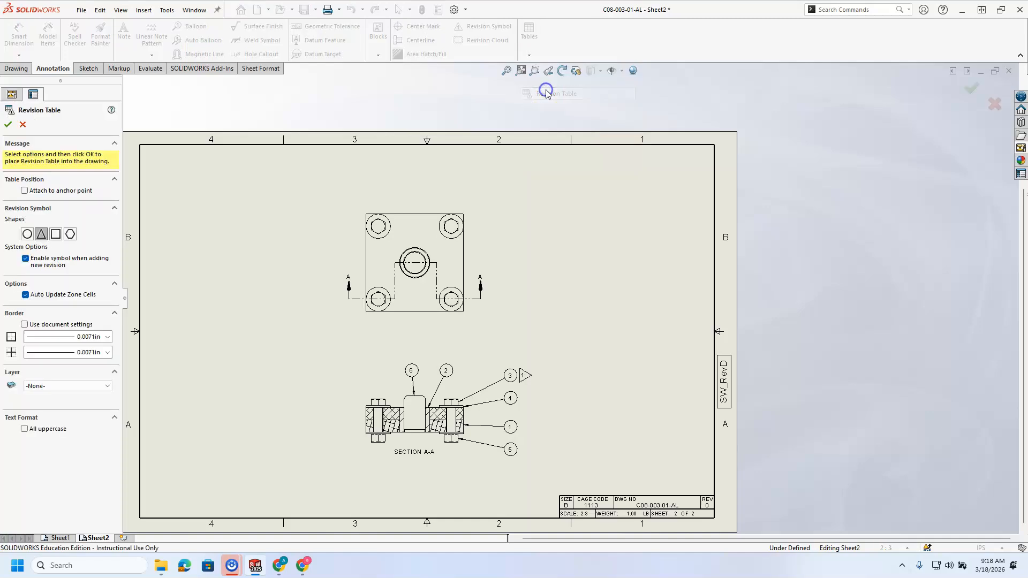
click(8, 125)
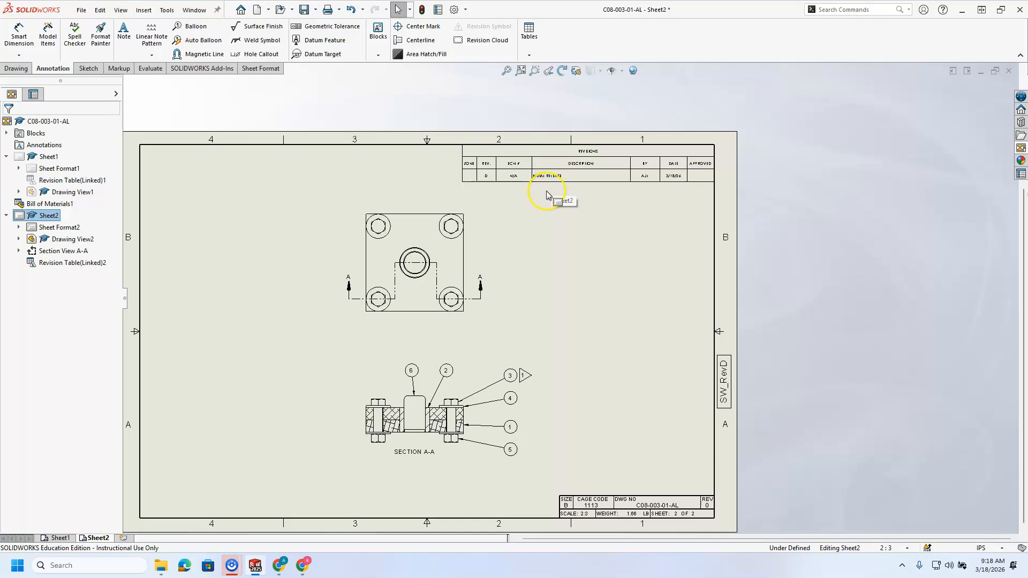
click(502, 249)
Step: Review both finished sheets, comparing Sheet1's notes, bill of materials and revision table with the flagged, ballooned section view on Sheet2
click(60, 537)
click(99, 537)
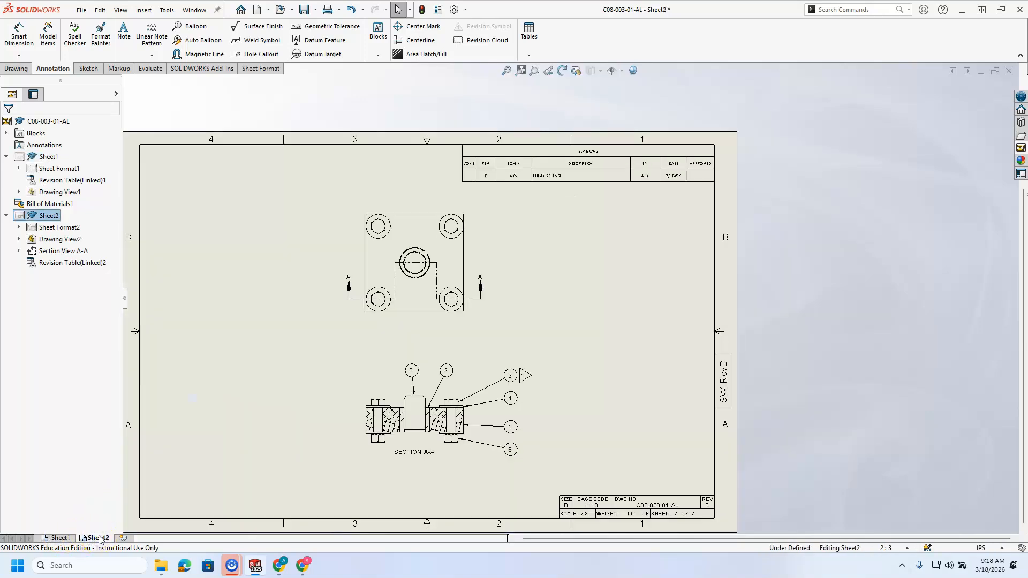
click(53, 538)
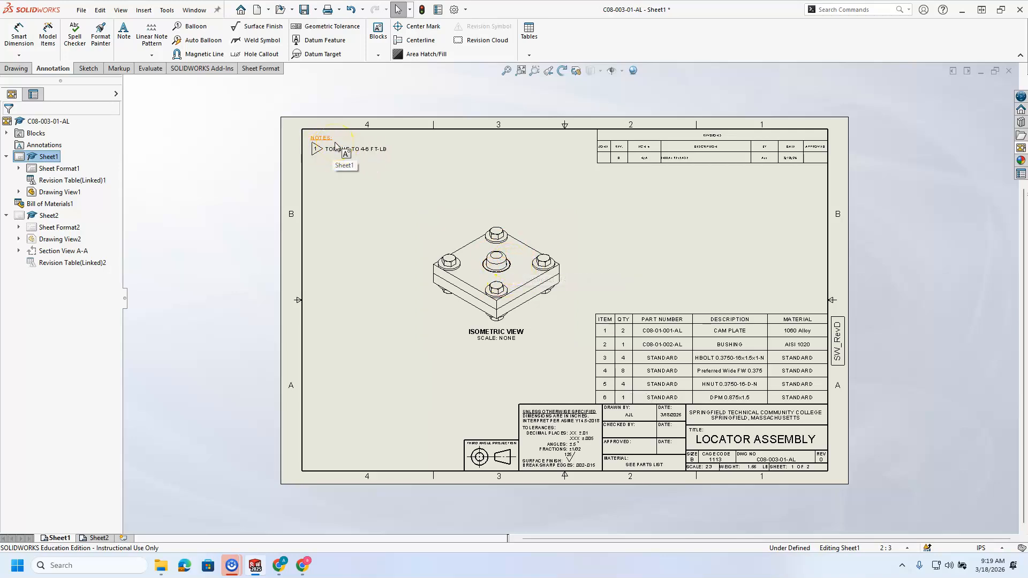
click(98, 537)
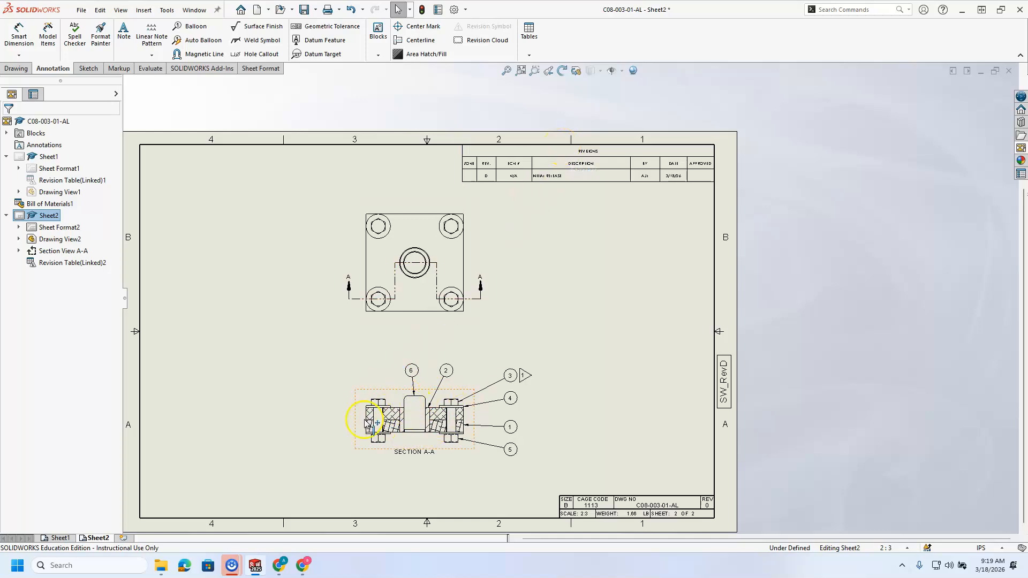
scroll(420, 405, down, 1)
scroll(419, 406, down, 1)
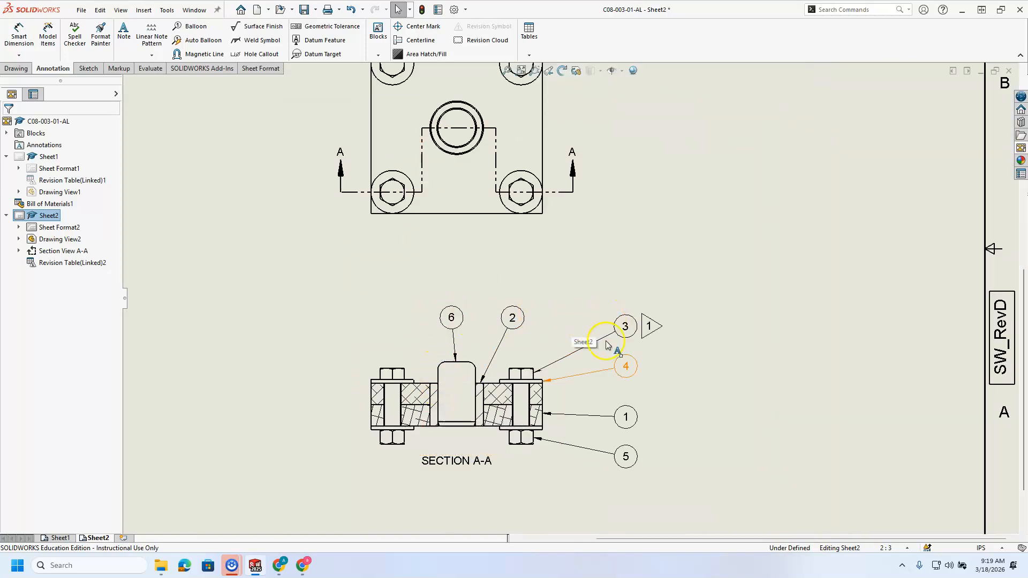
scroll(551, 325, up, 1)
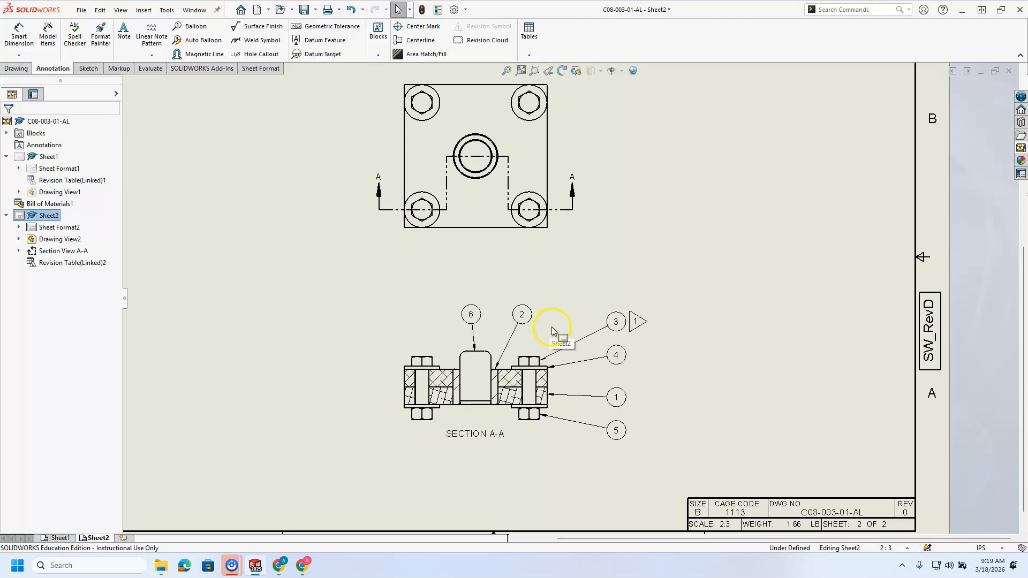
scroll(552, 328, up, 1)
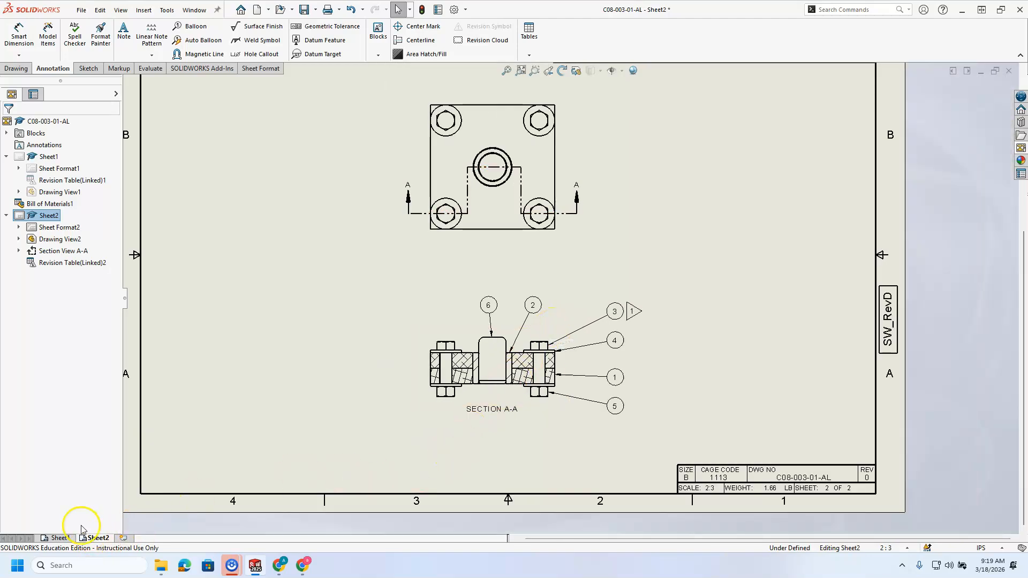
click(59, 537)
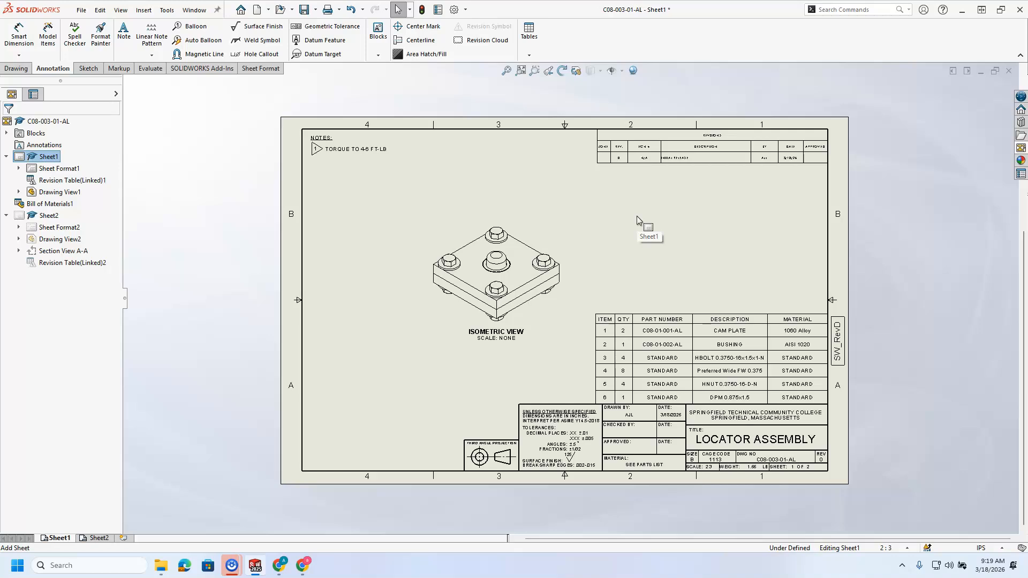
click(439, 187)
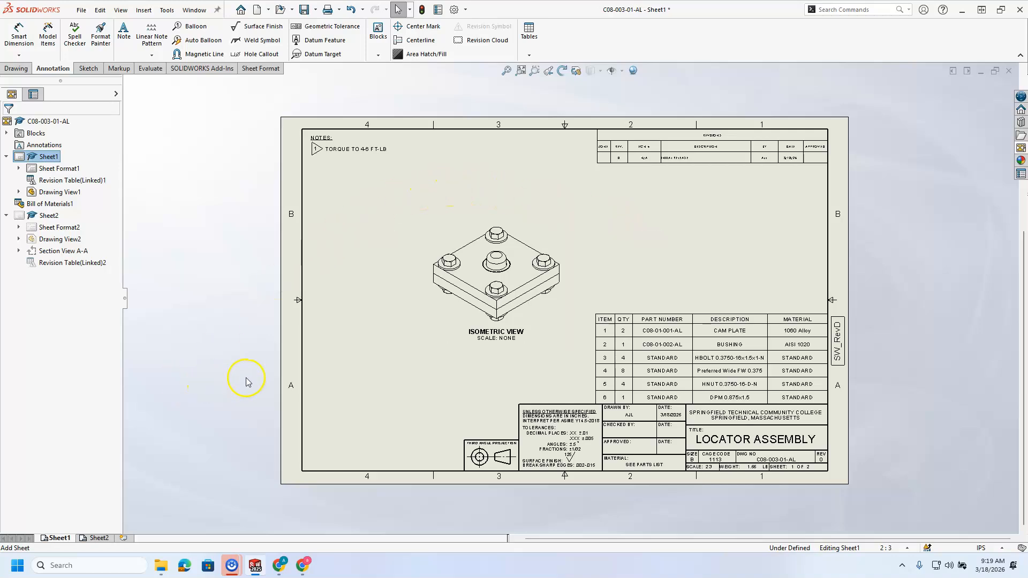